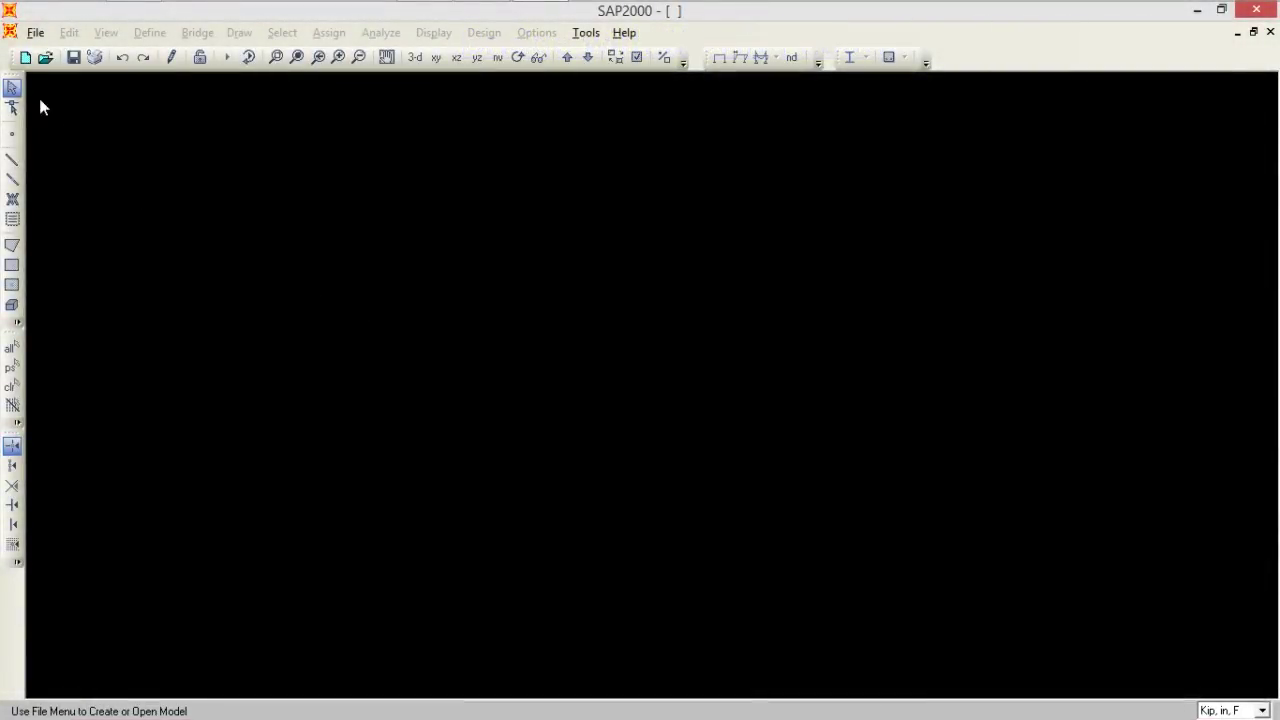
Start a new model in Kip, ft, F units from the 2D Frames template.
left_click(25, 57)
left_click(668, 198)
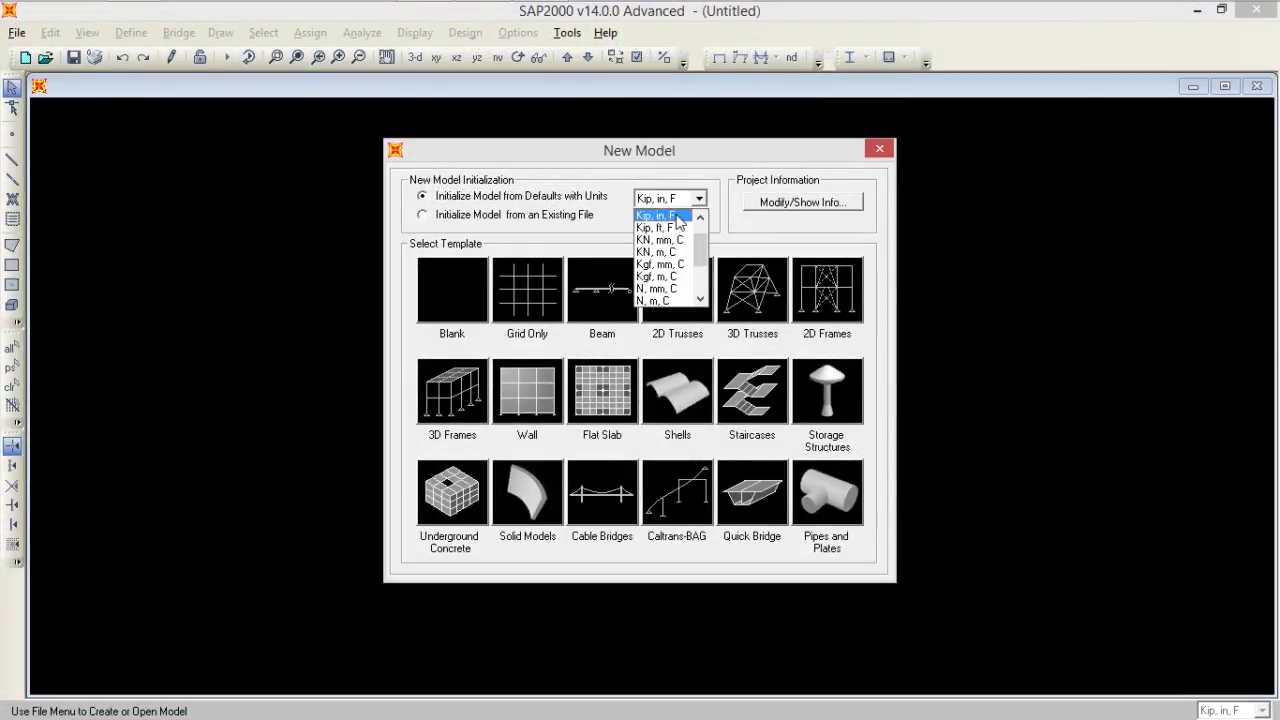
left_click(678, 217)
left_click(698, 198)
scroll(690, 225, "down", 2)
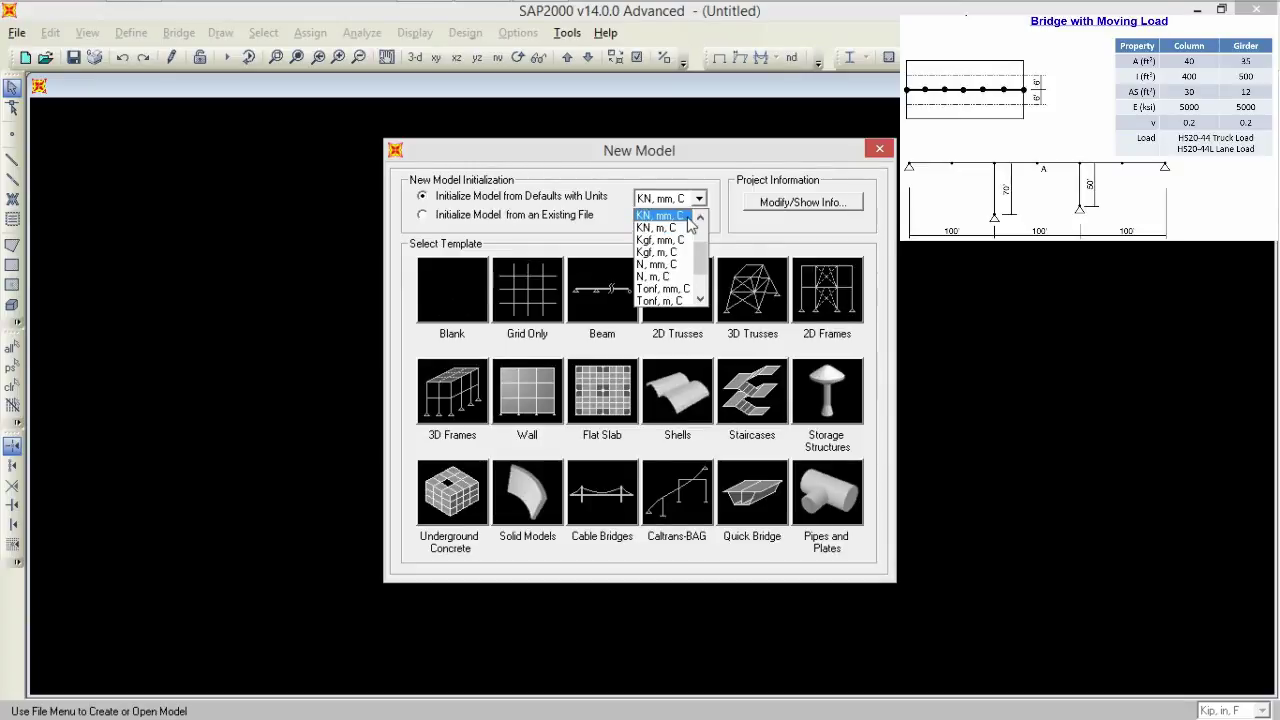
scroll(690, 225, "up", 2)
left_click(688, 224)
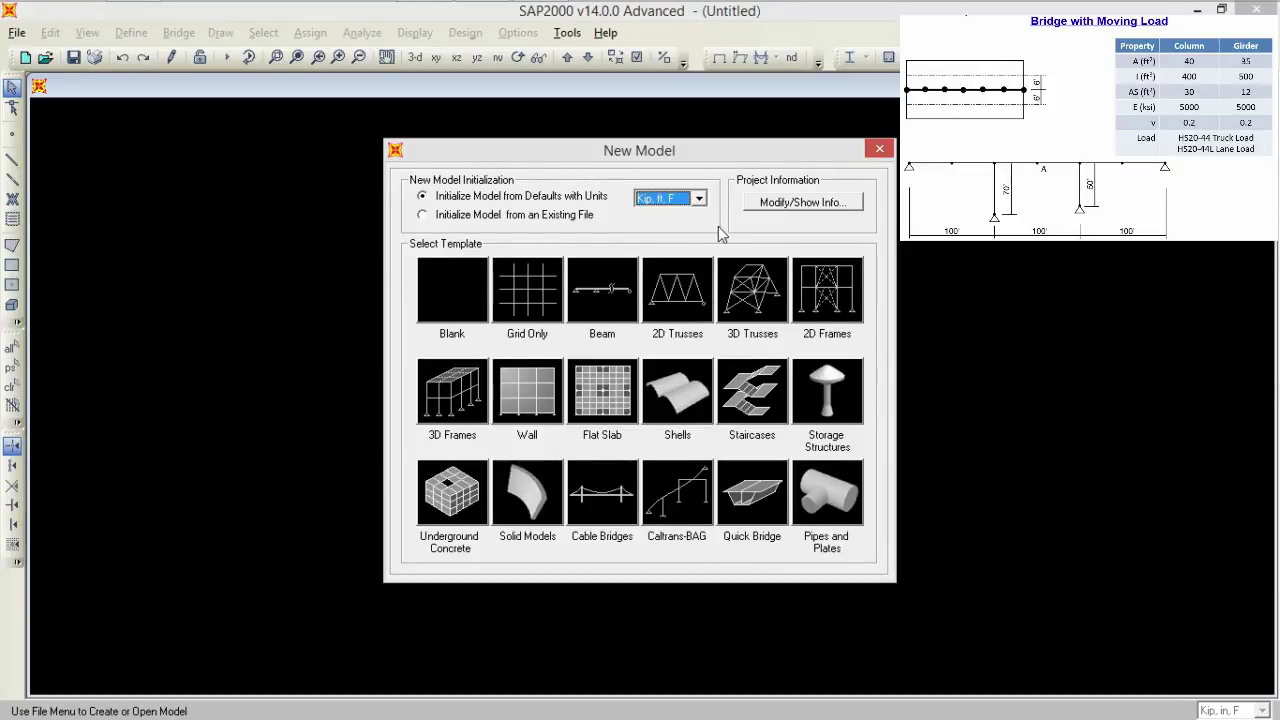
left_click(824, 290)
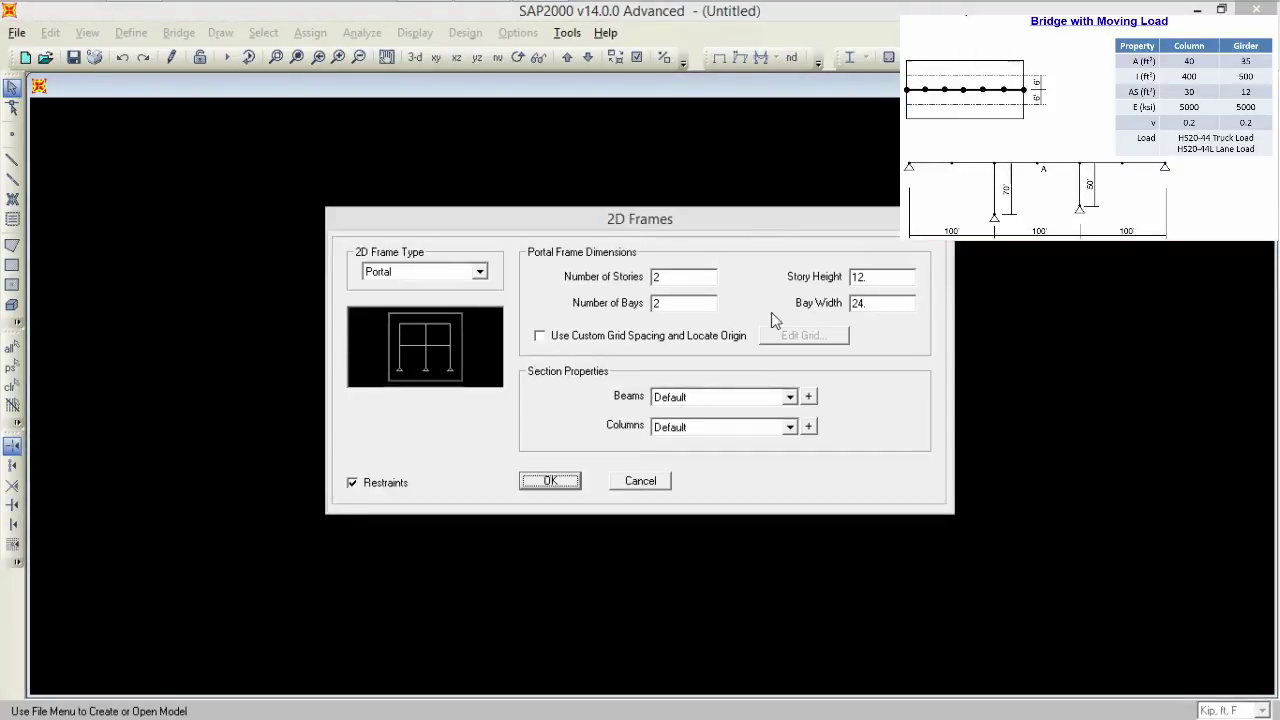
Enter 1 story, 3 bays, story height 70 and bay width 100, with restraints turned off.
double_click(688, 277)
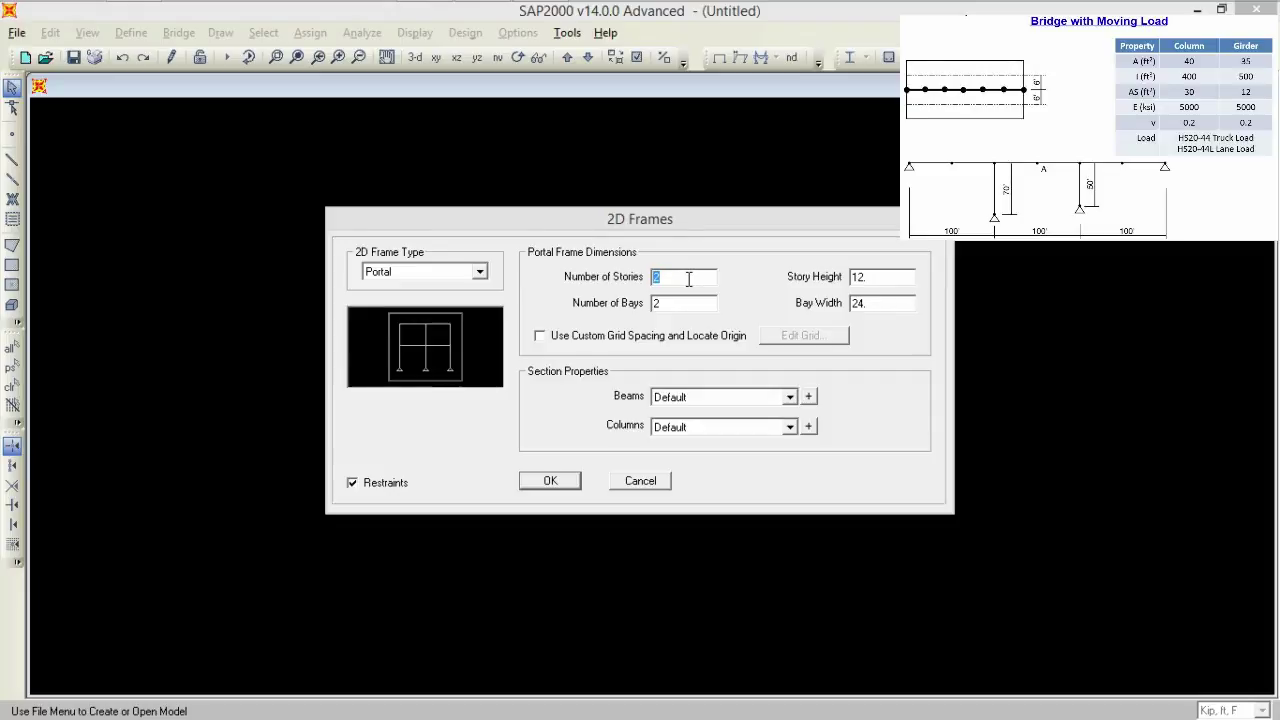
type("1")
double_click(894, 277)
type("70")
double_click(890, 307)
type("100")
double_click(673, 302)
type("5")
key("BackSpace")
type("3")
left_click(352, 483)
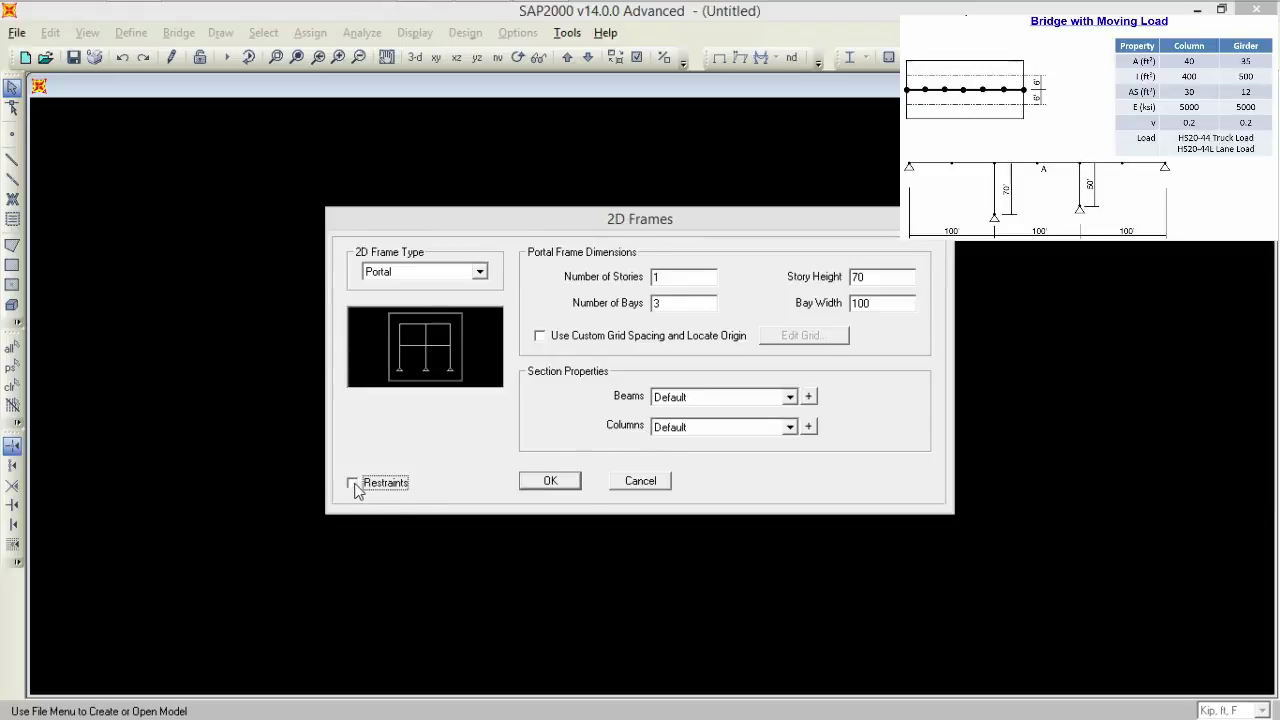
Create the 1-story, 3-bay frame, then delete the end columns at A and D in the X-Z view.
left_click(549, 481)
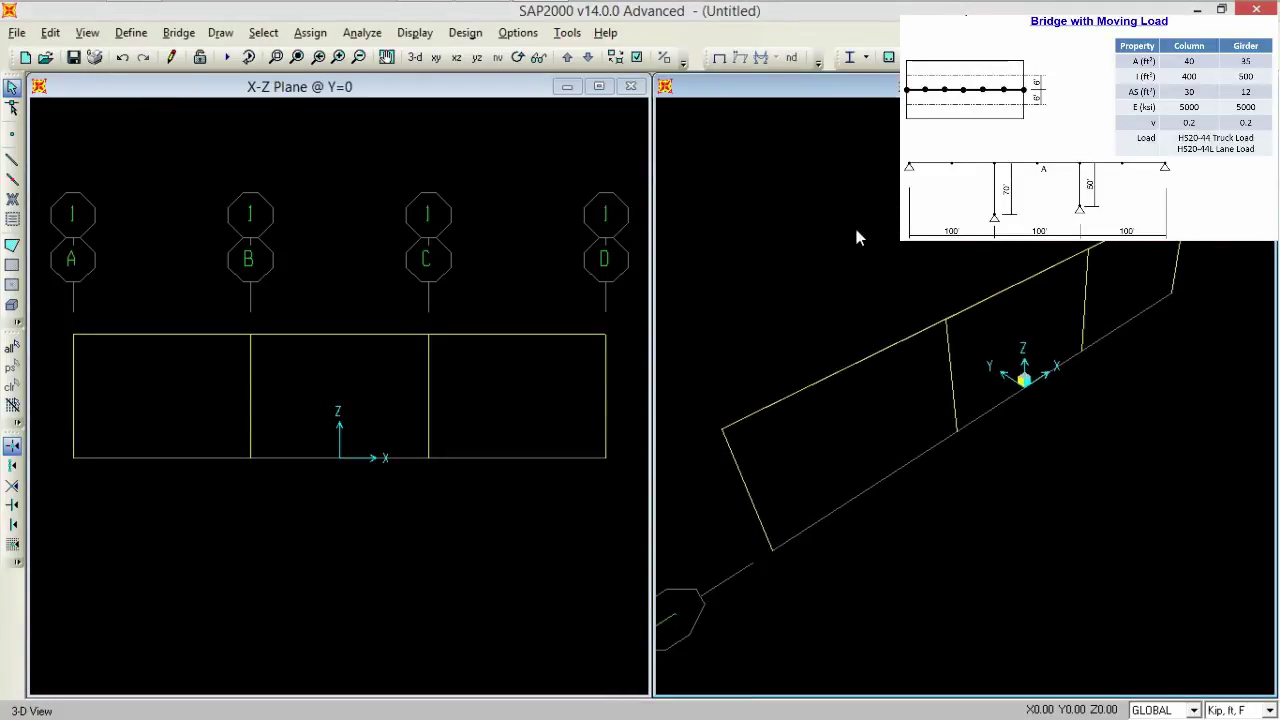
left_click(354, 269)
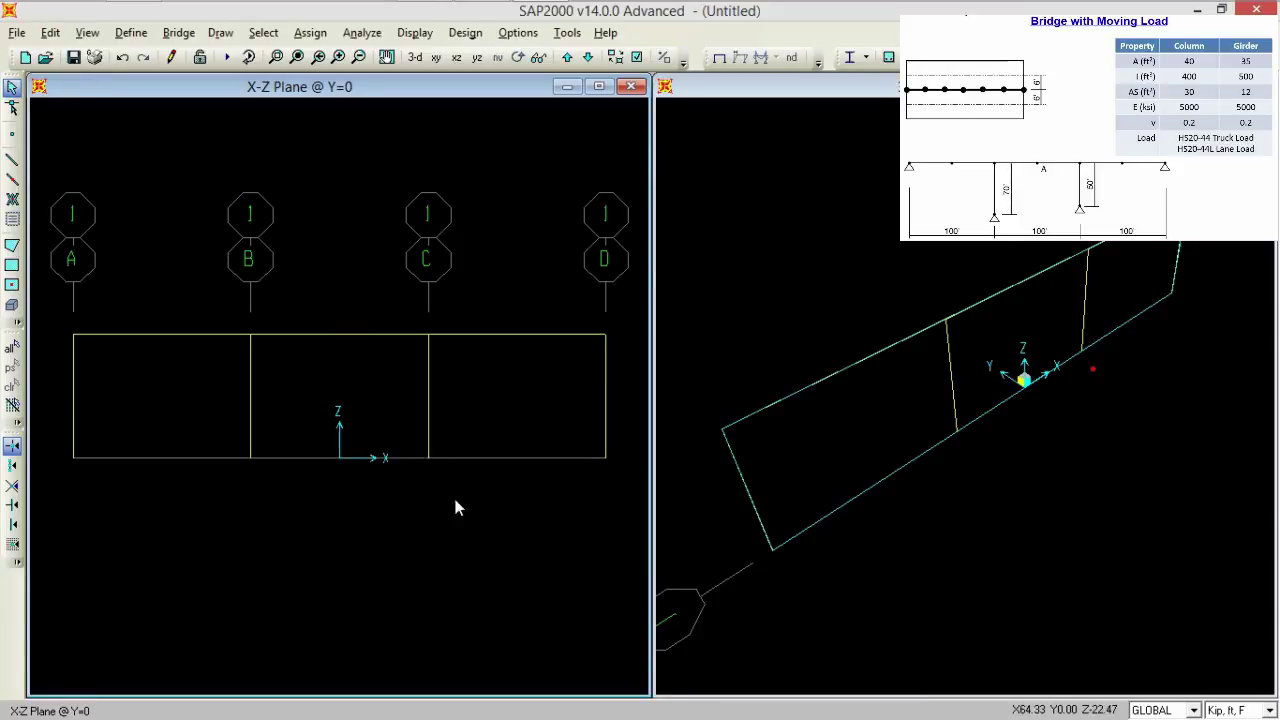
left_click_drag(575, 494, 645, 284)
left_click_drag(51, 476, 126, 306)
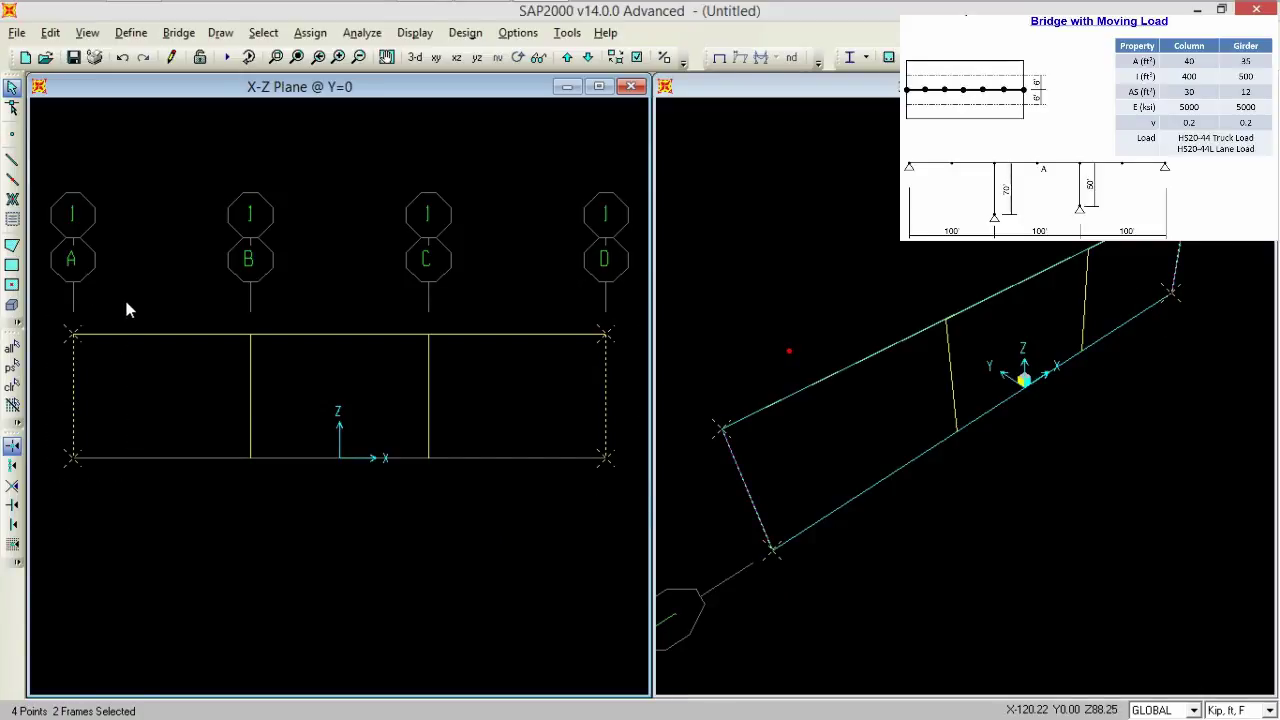
key("Delete")
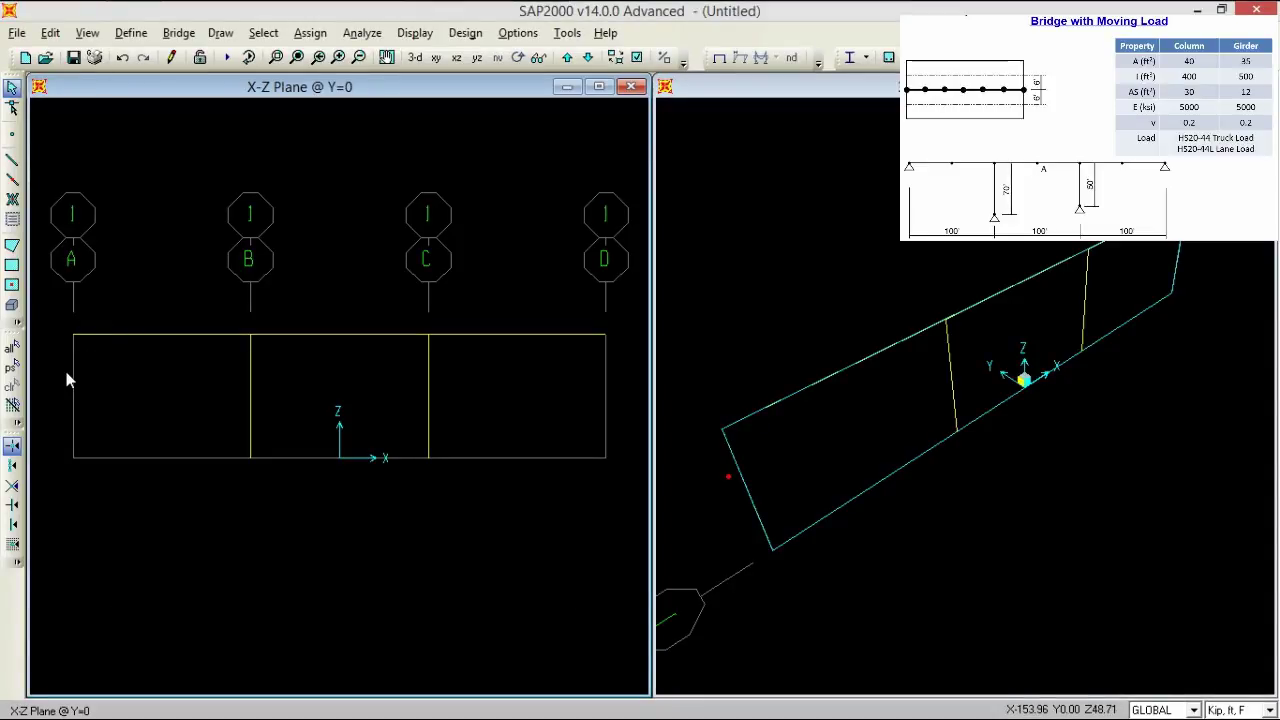
Assign pin restraints to the deck end joints at A and D and the column bases at B and C.
left_click(73, 334)
left_click(250, 457)
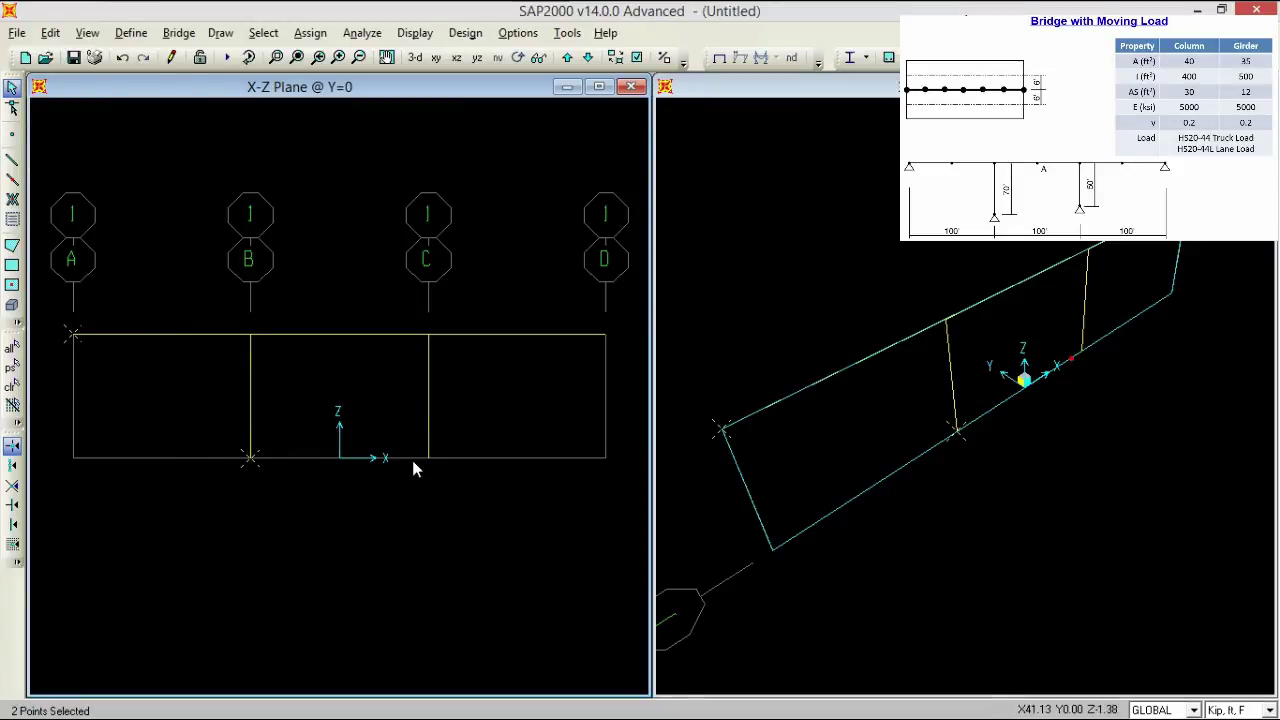
left_click(428, 457)
left_click(605, 334)
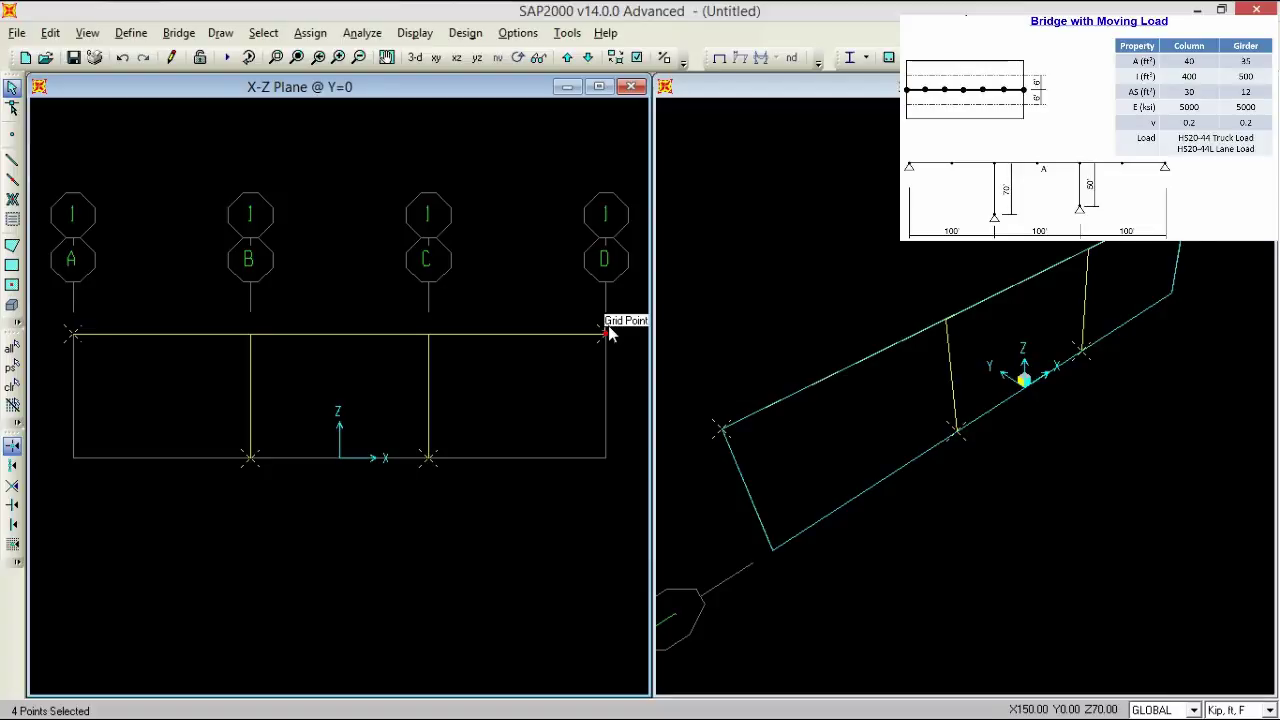
left_click(310, 33)
mouse_move(349, 60)
left_click(580, 57)
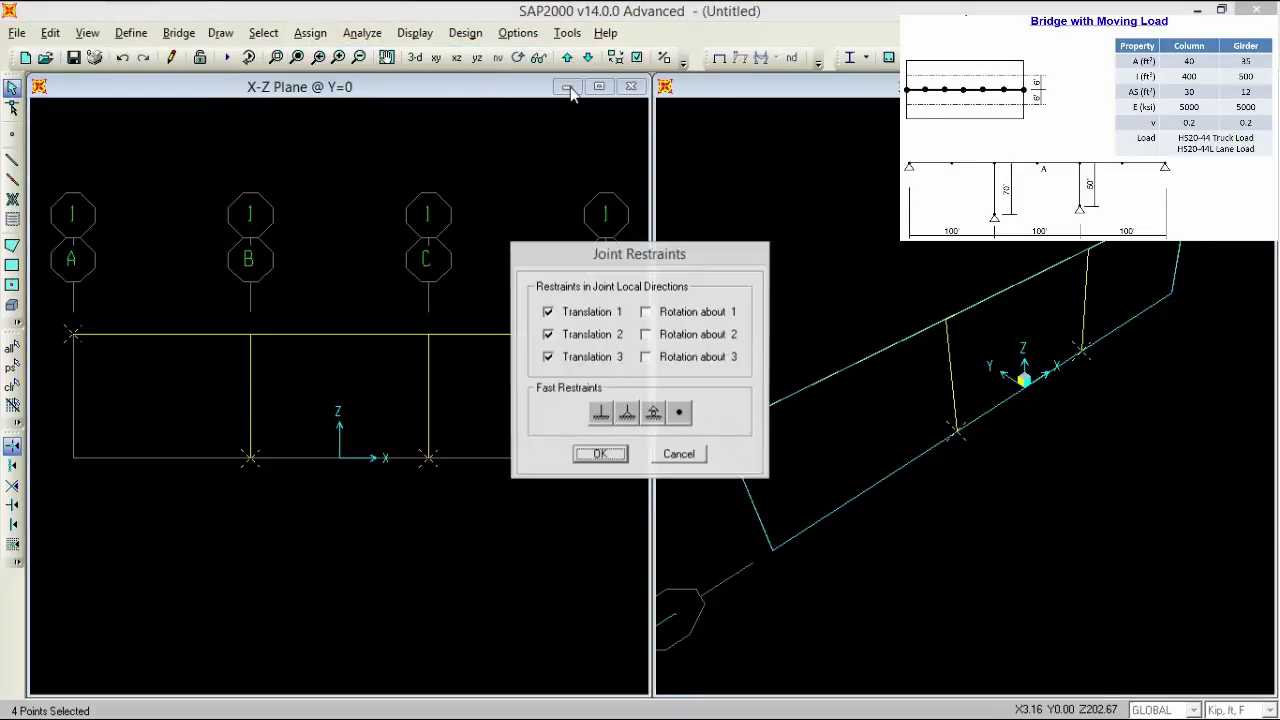
left_click(630, 413)
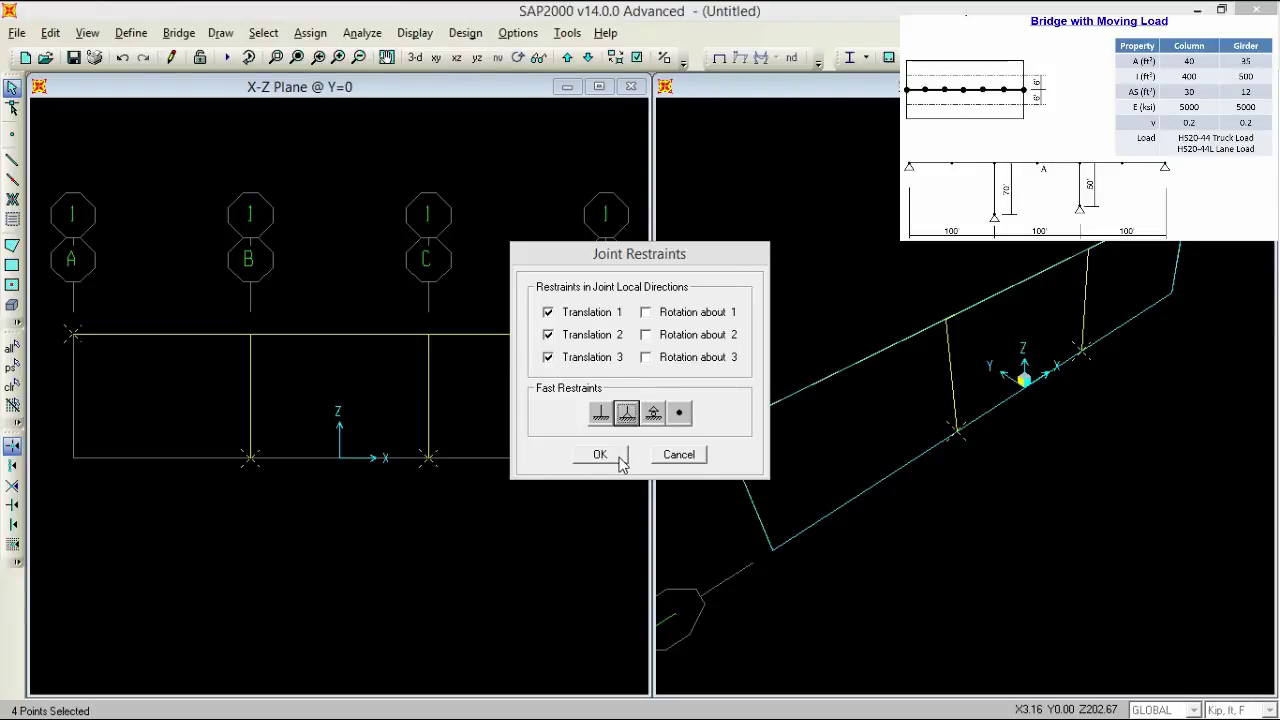
left_click(600, 454)
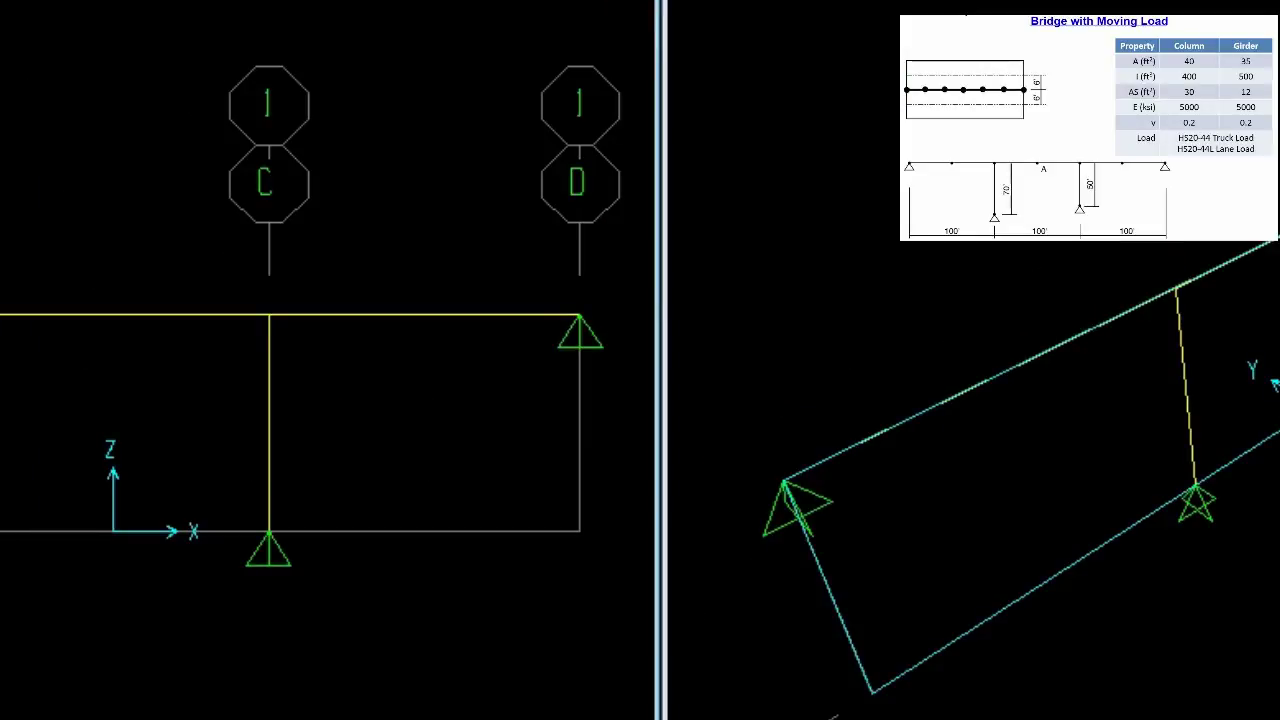
Turn on joint and frame labels in the view's display options.
left_click(636, 57)
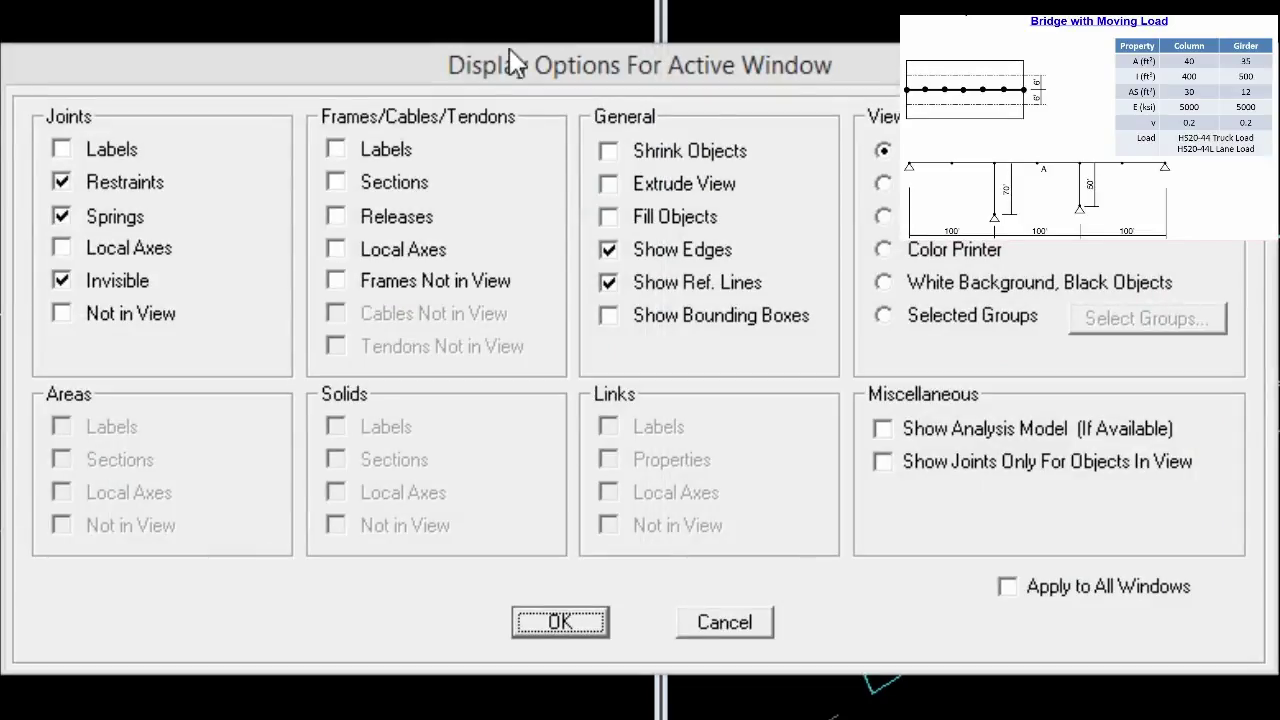
left_click(116, 158)
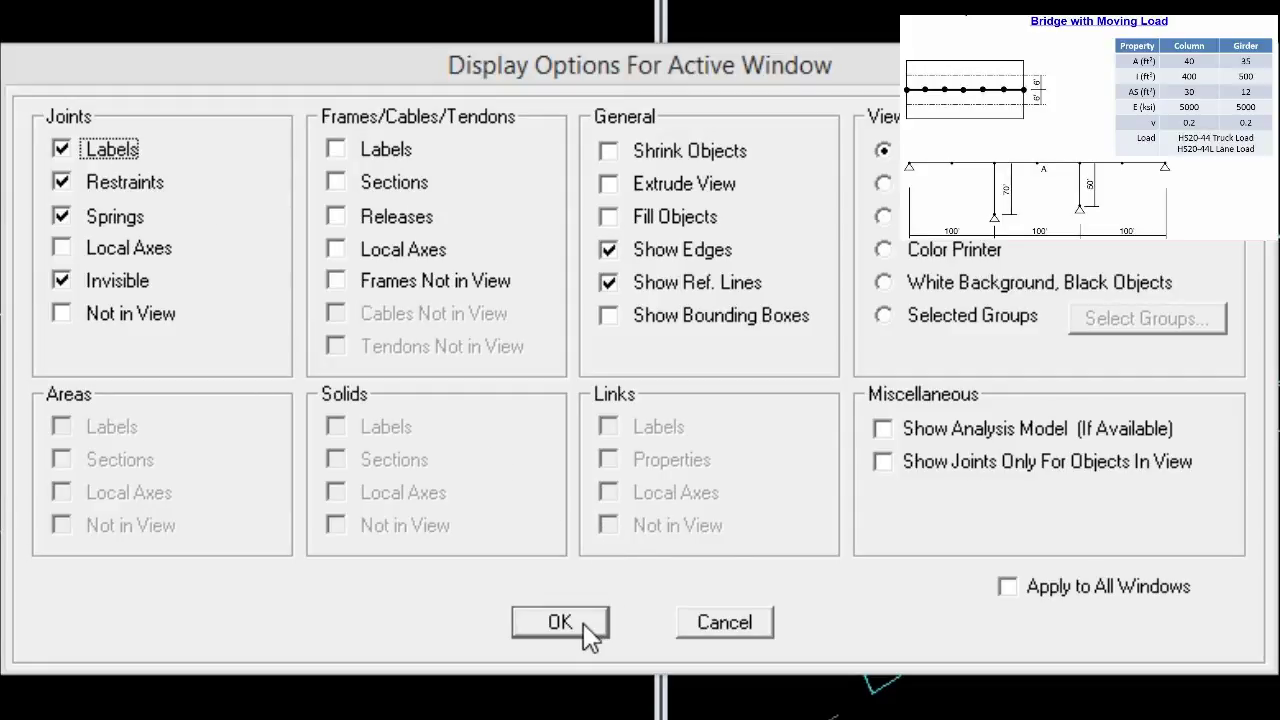
left_click(368, 155)
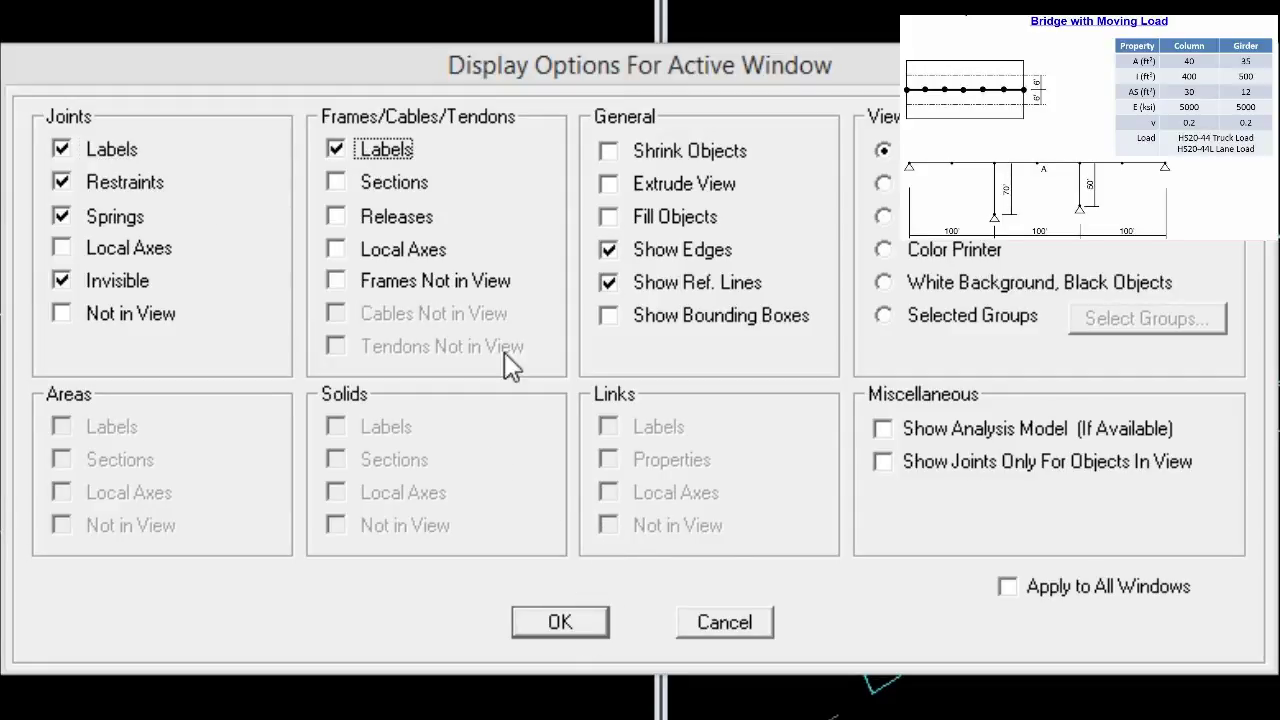
left_click(584, 622)
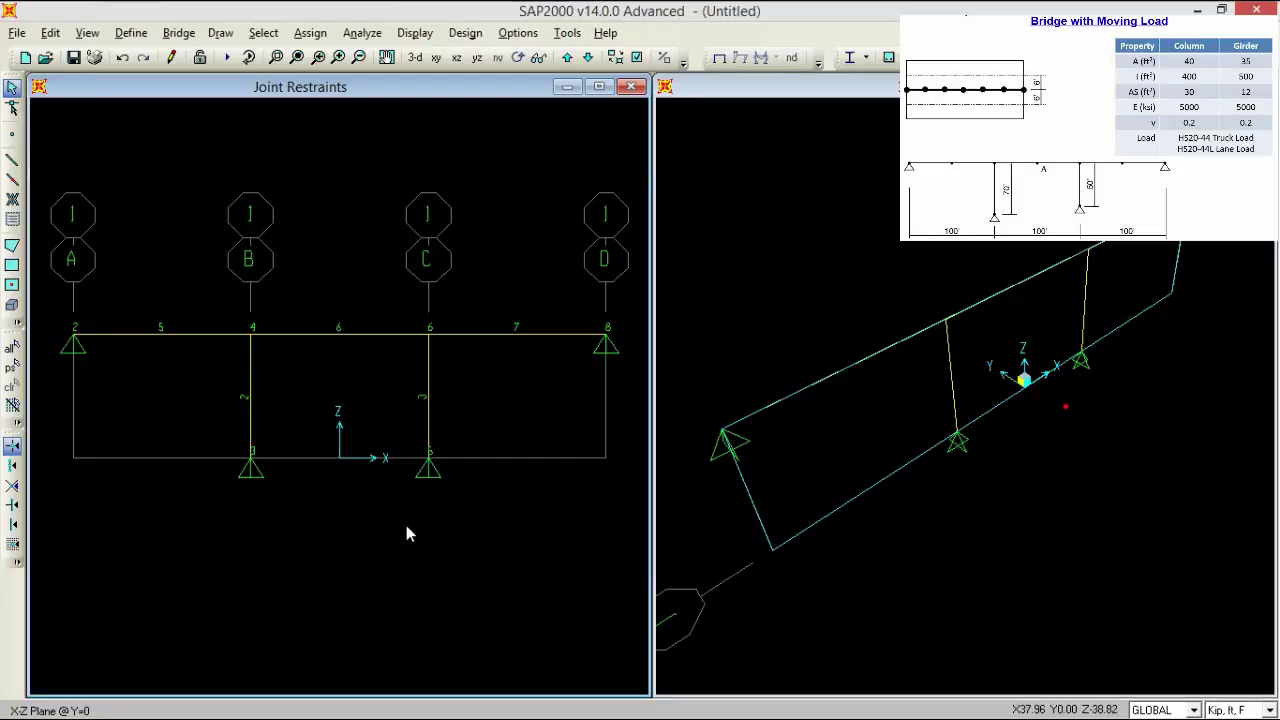
Move joint 5 at column C's base up by Delta Z 20.
left_click_drag(406, 524, 457, 428)
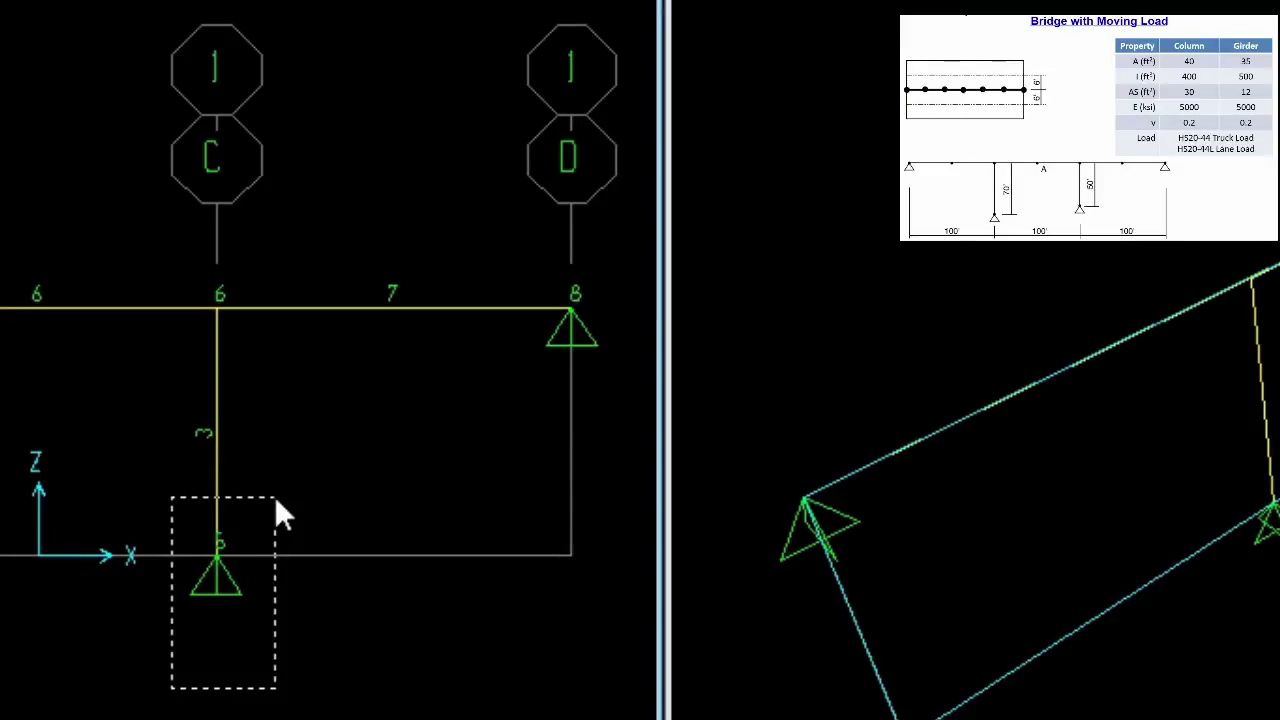
left_click_drag(276, 498, 276, 498)
key("ctrl+m")
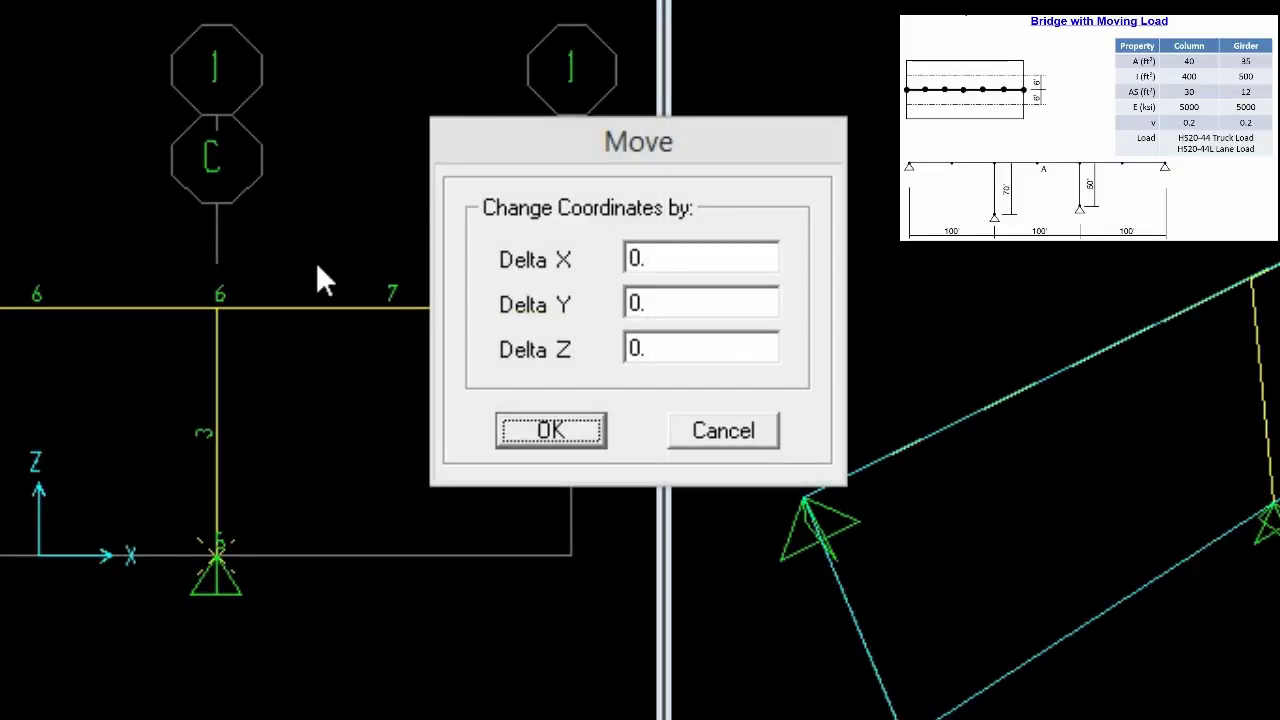
left_click(662, 340)
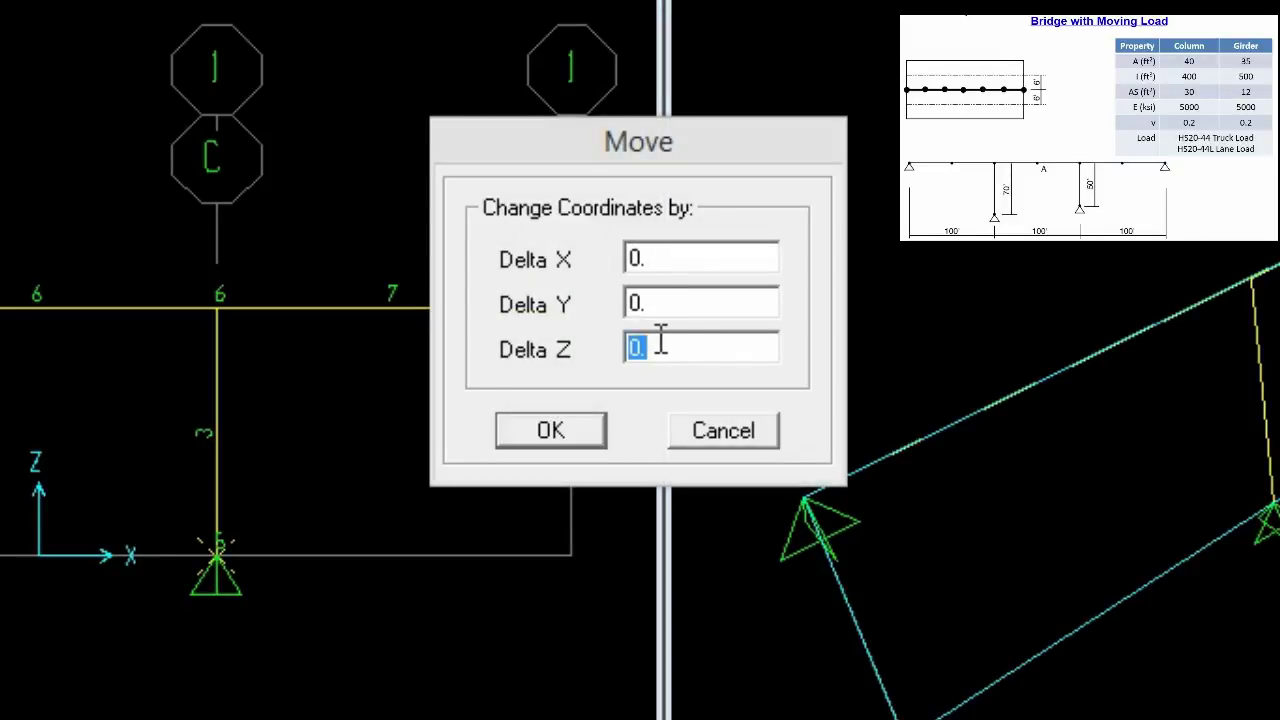
type("20")
left_click(583, 434)
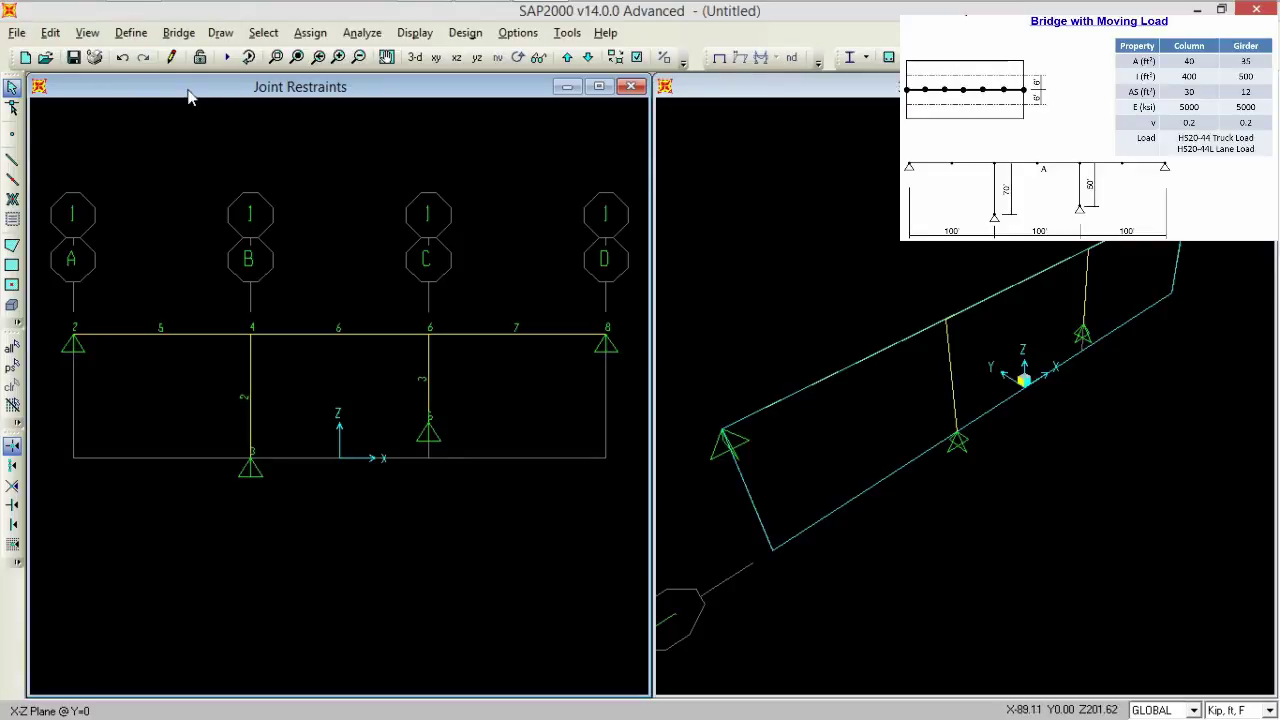
Open the 4000Psi material's properties and switch its units to Kip, in, F.
left_click(133, 36)
left_click(162, 56)
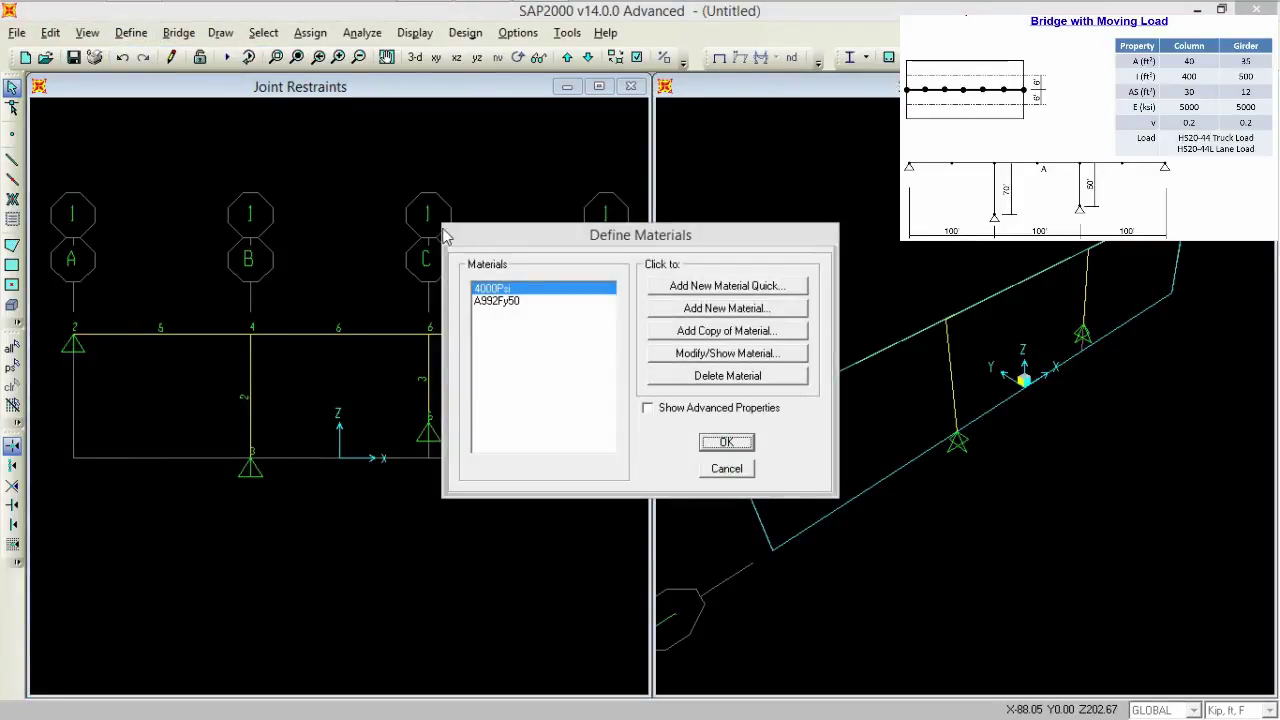
left_click(700, 353)
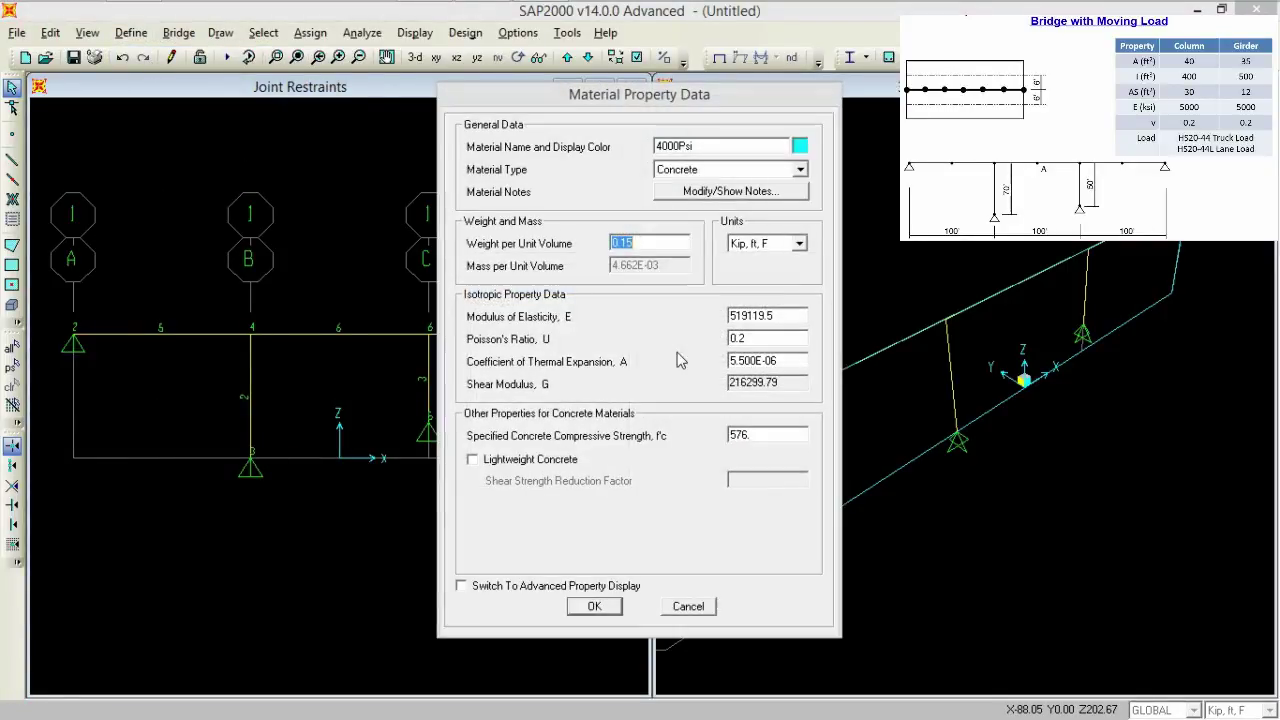
double_click(658, 245)
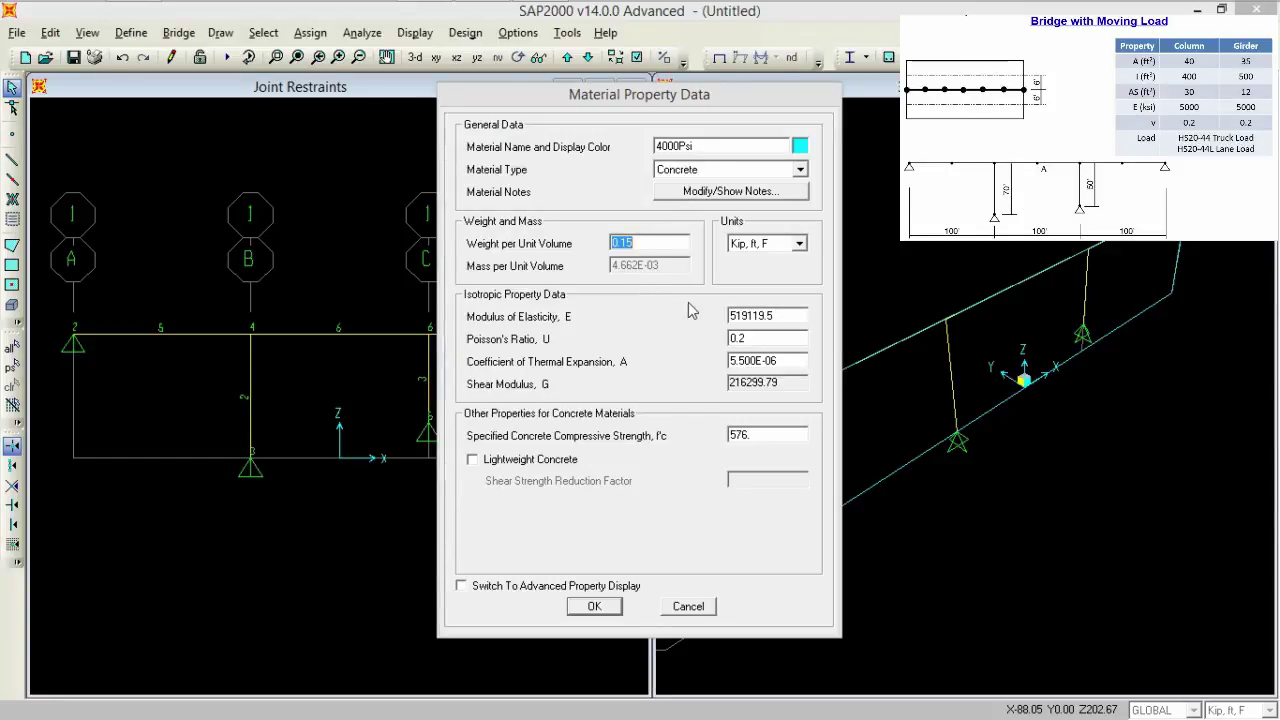
left_click(801, 244)
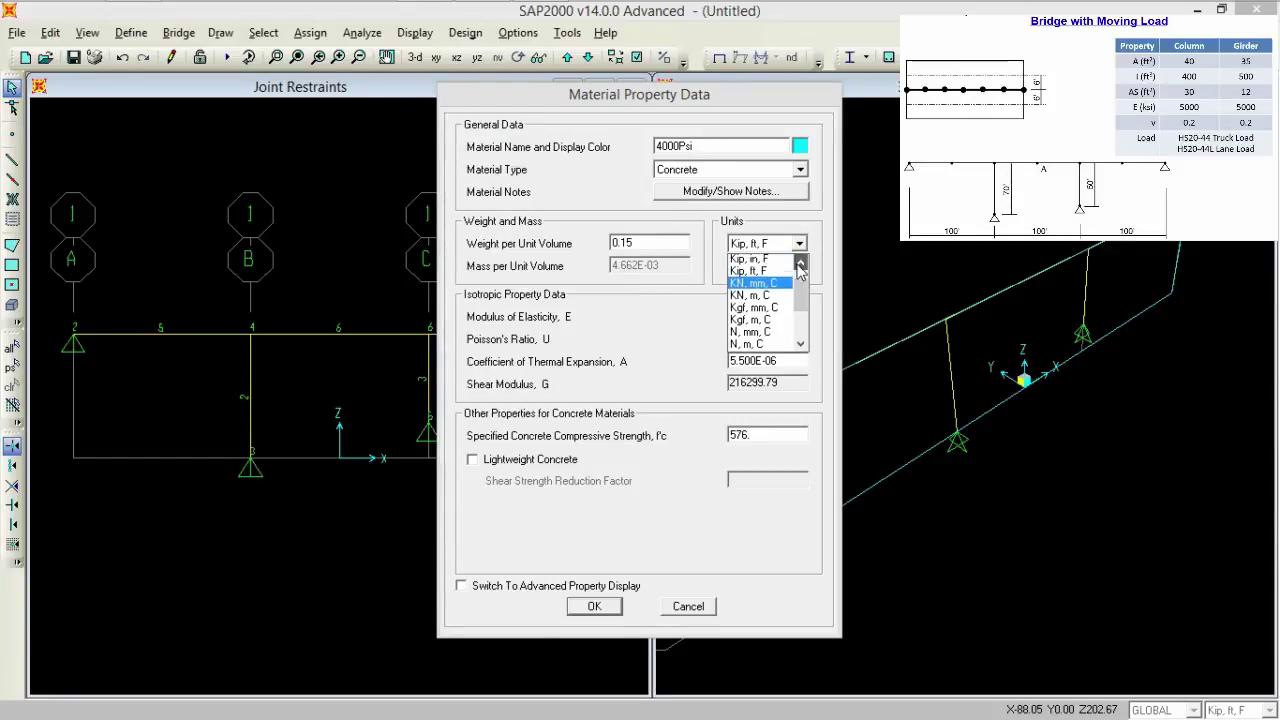
left_click(800, 260)
left_click(798, 249)
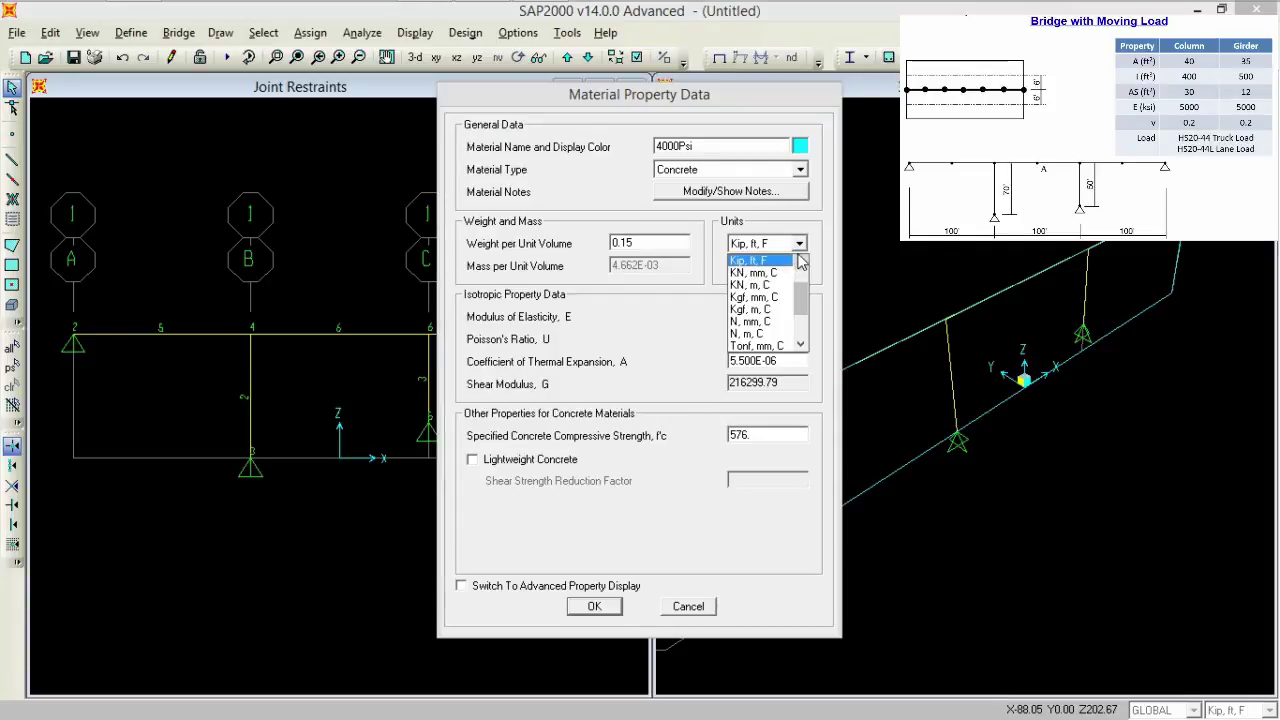
left_click(770, 261)
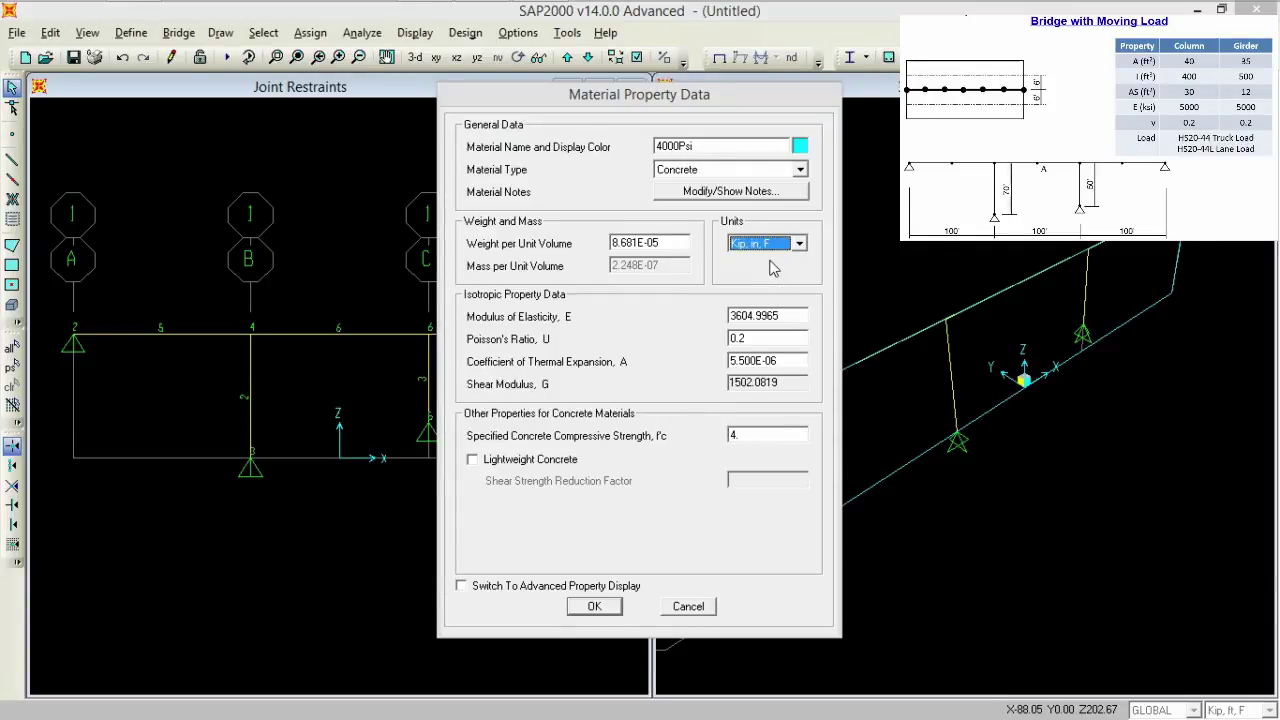
Set the modulus of elasticity to 5000, rename the material 'Concrete', and close the materials list.
left_click(770, 316)
type("5000")
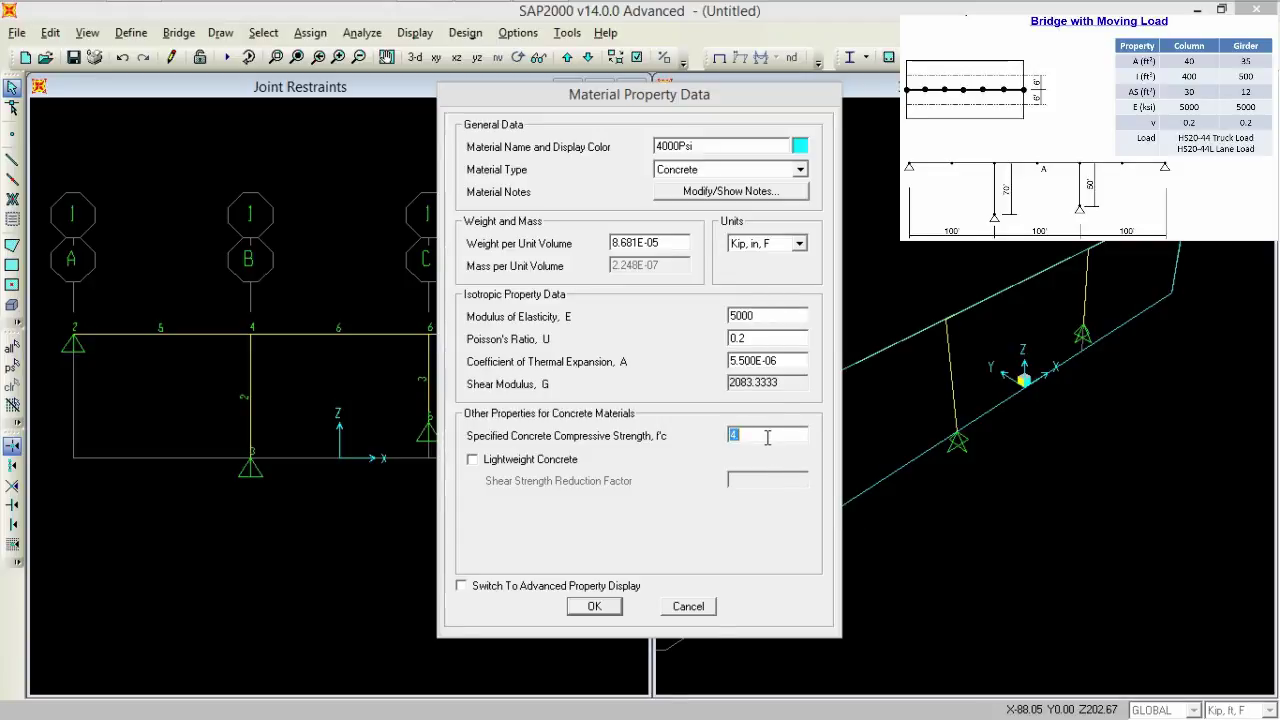
left_click(753, 338)
left_click(594, 603)
left_click_drag(704, 148, 607, 155)
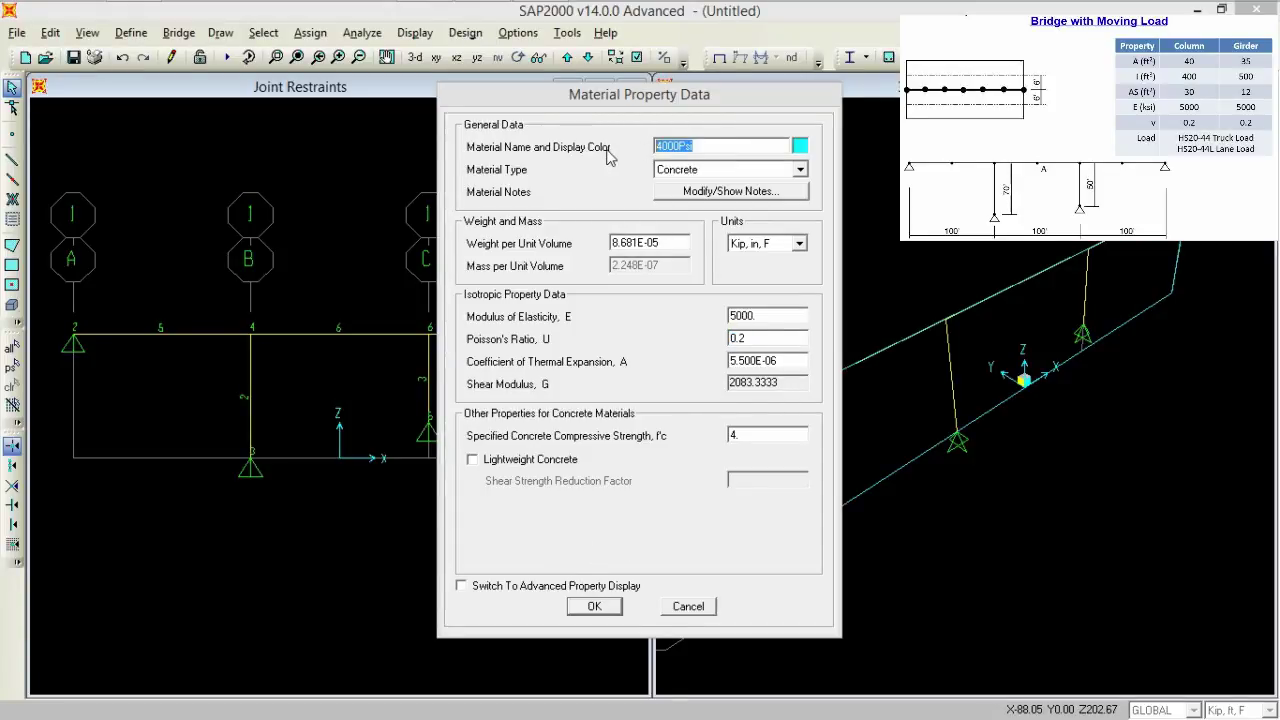
type("Conc")
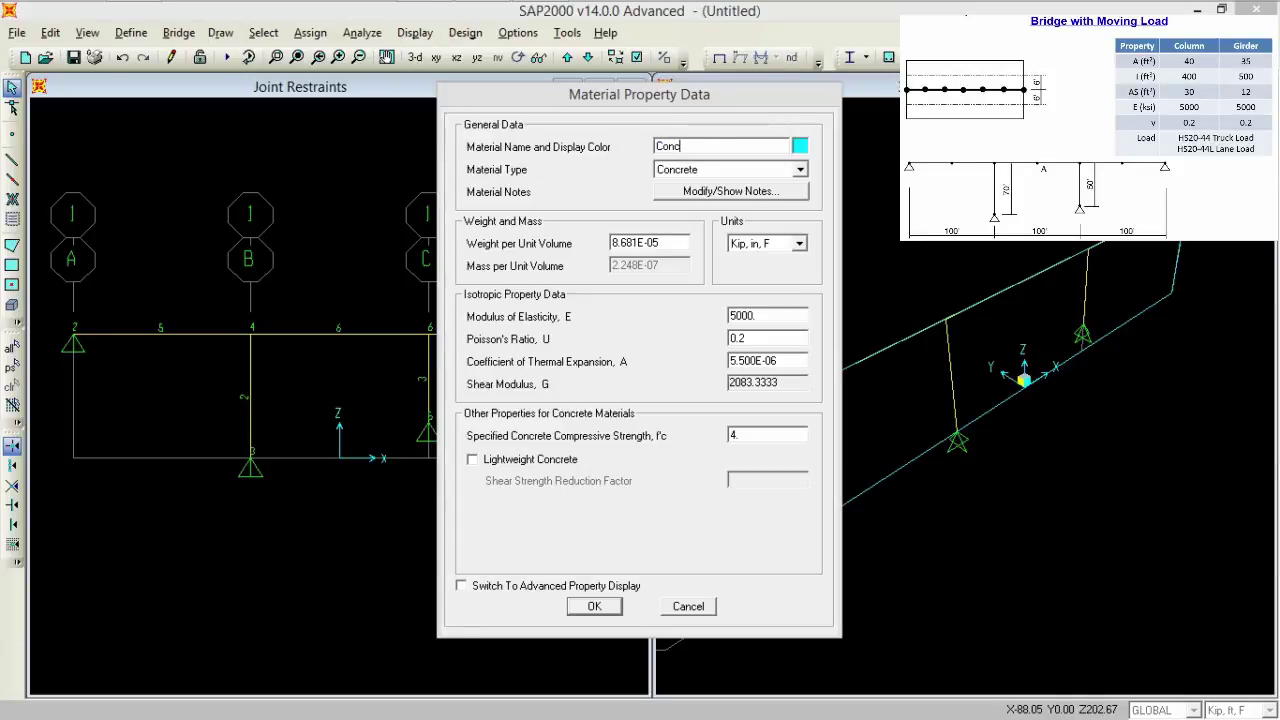
type("rete")
left_click(604, 610)
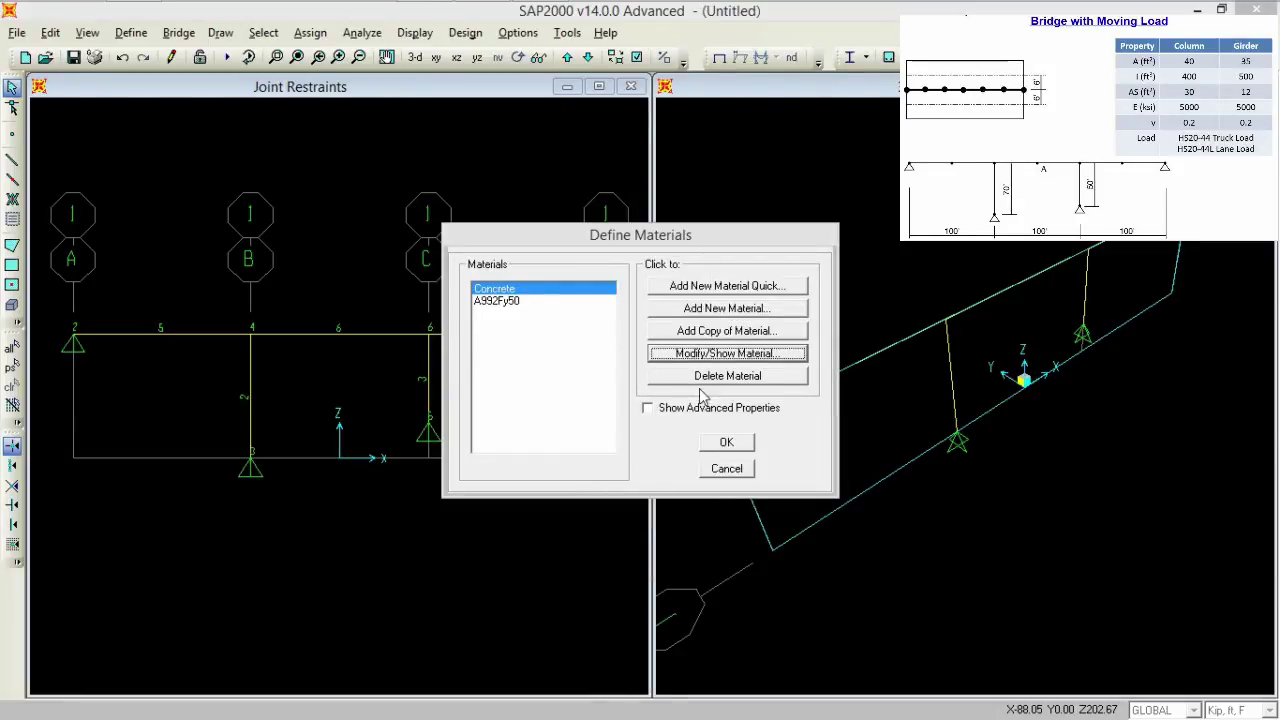
left_click(727, 442)
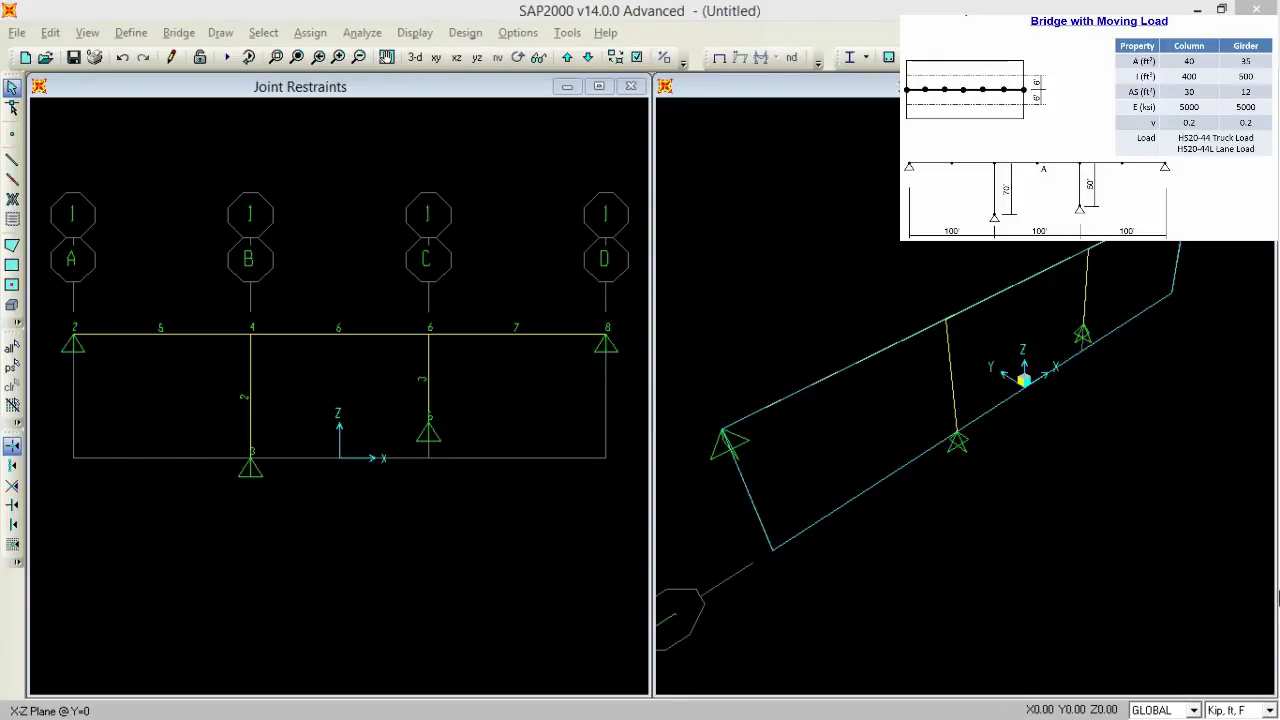
Keep units at Kip, ft, F and add a new Other > General frame section.
left_click(1268, 710)
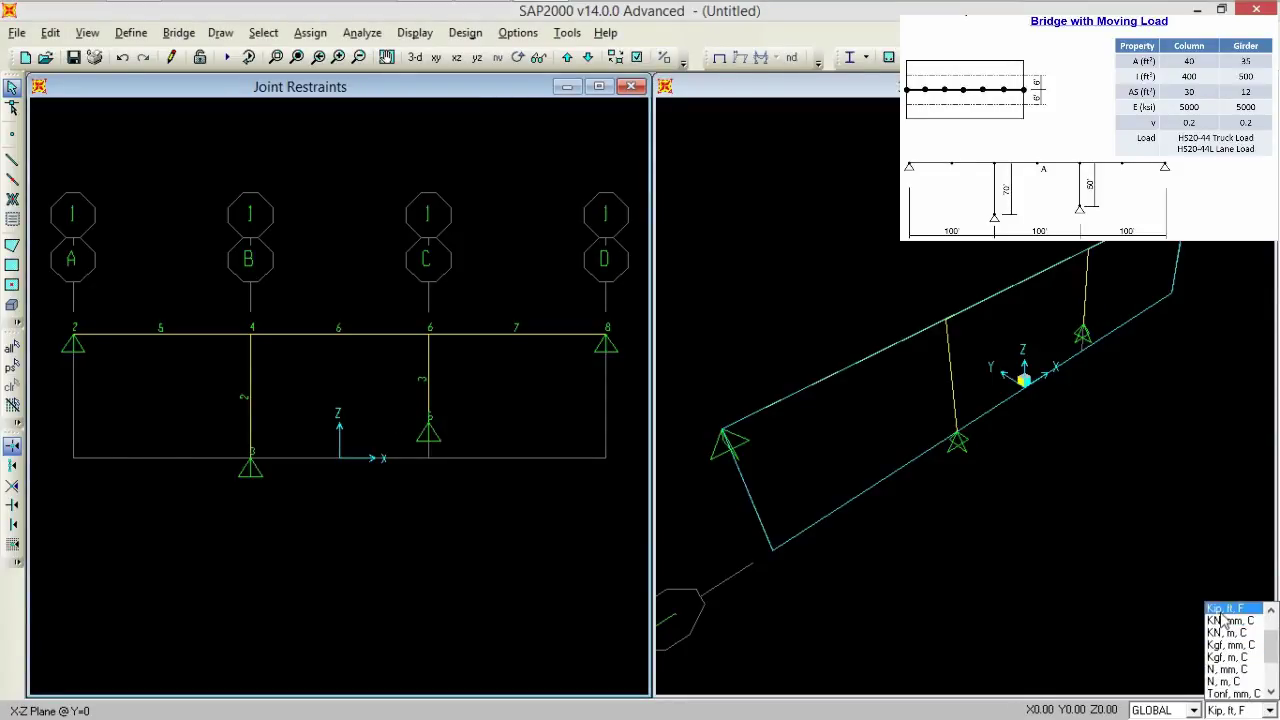
left_click(1228, 609)
left_click(132, 33)
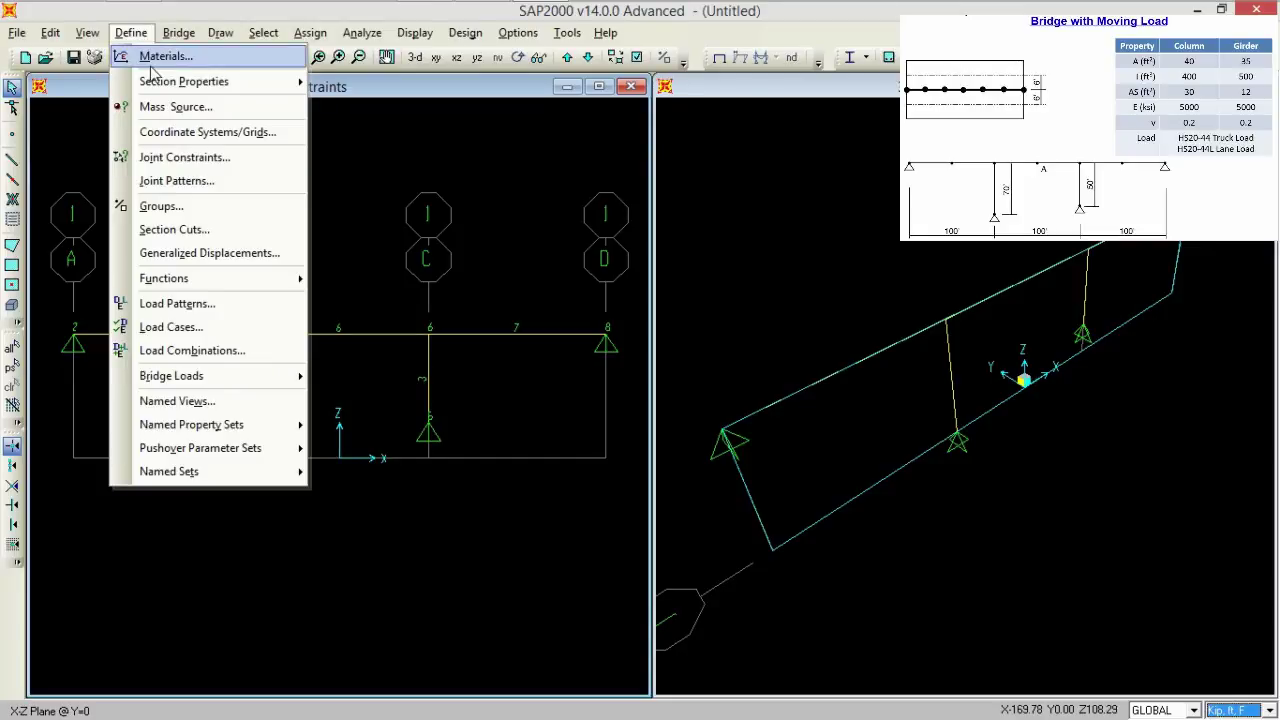
mouse_move(200, 80)
left_click(320, 80)
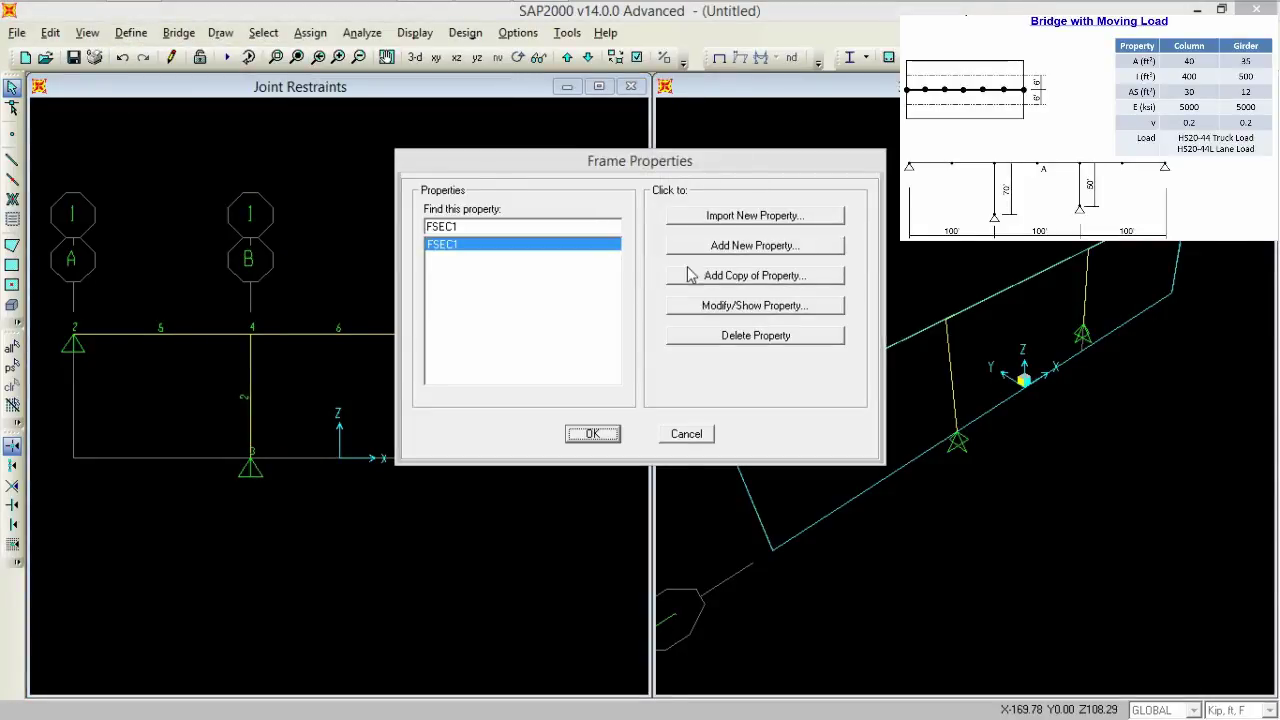
left_click(768, 245)
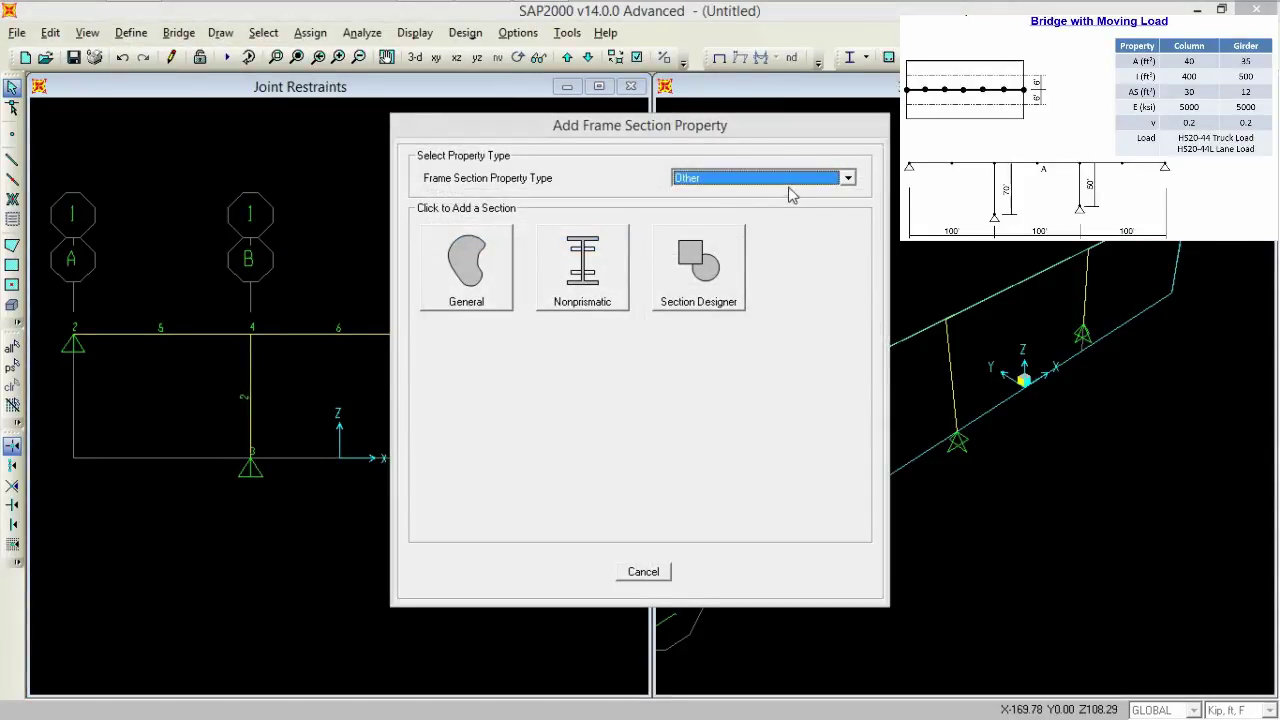
left_click(788, 180)
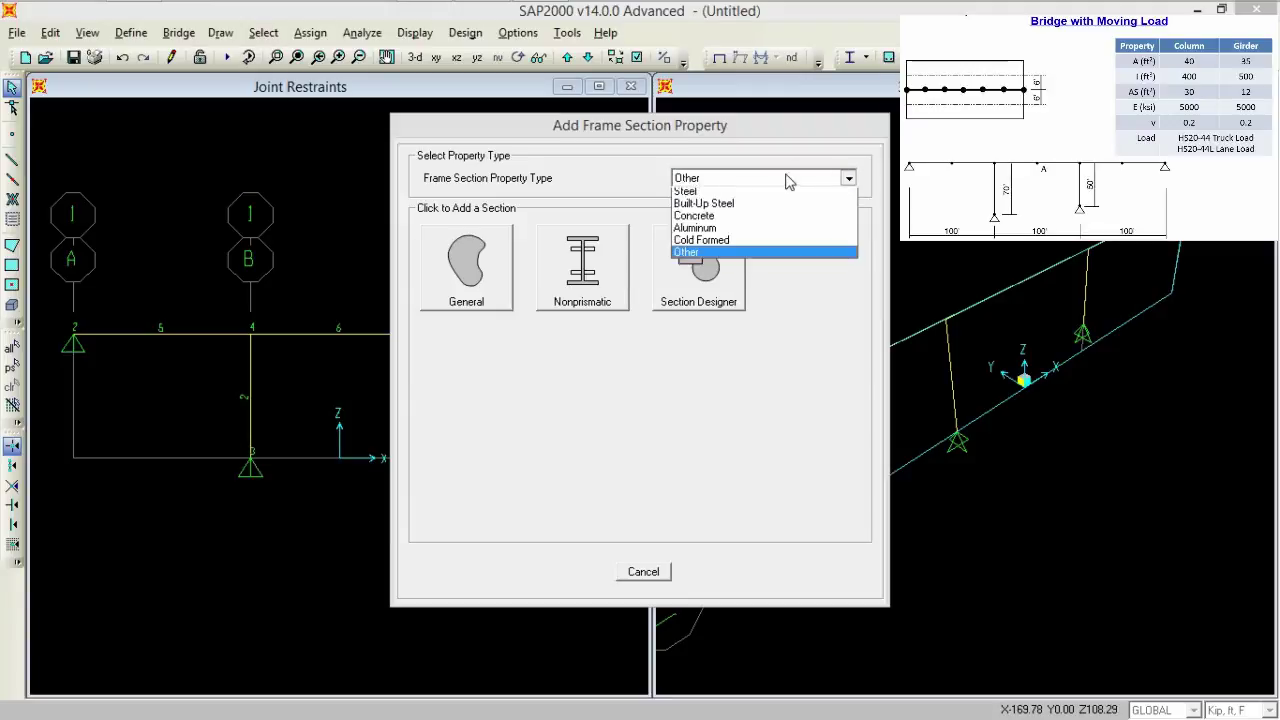
left_click(760, 256)
left_click(503, 291)
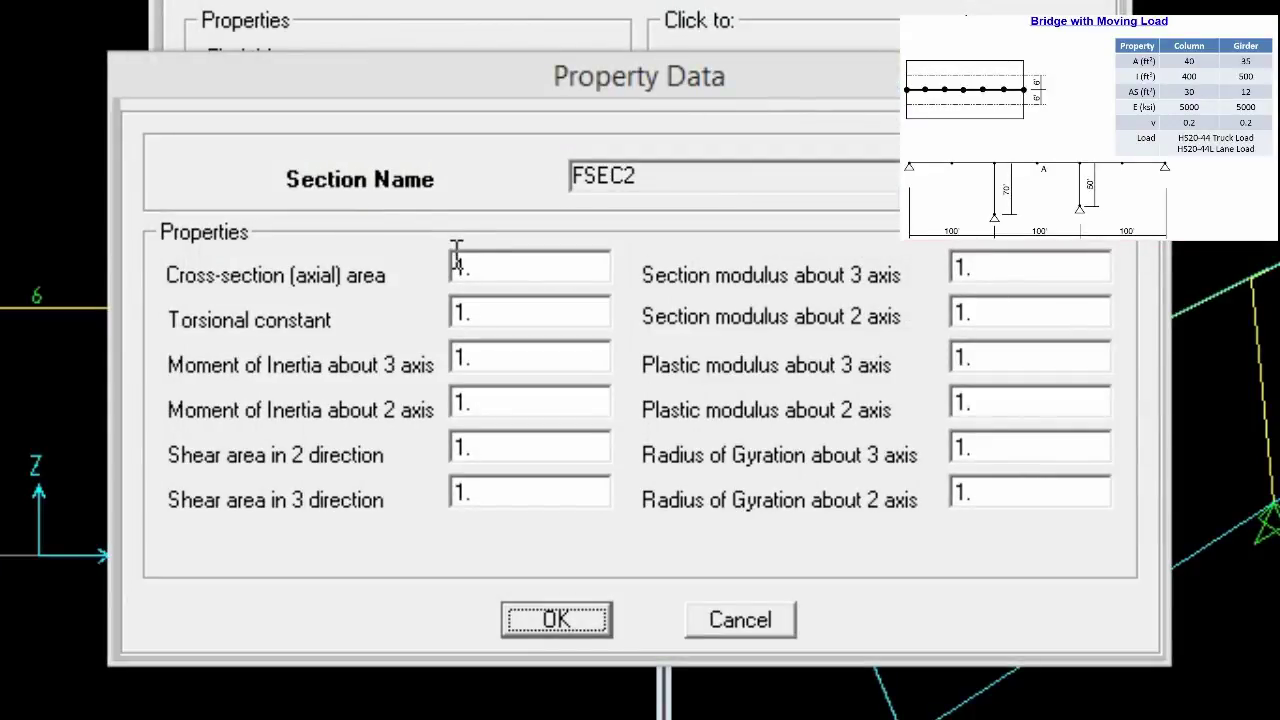
Enter area 40, I33 400, shear area As2 30, set material Concrete, and name it Column.
double_click(484, 274)
type("40")
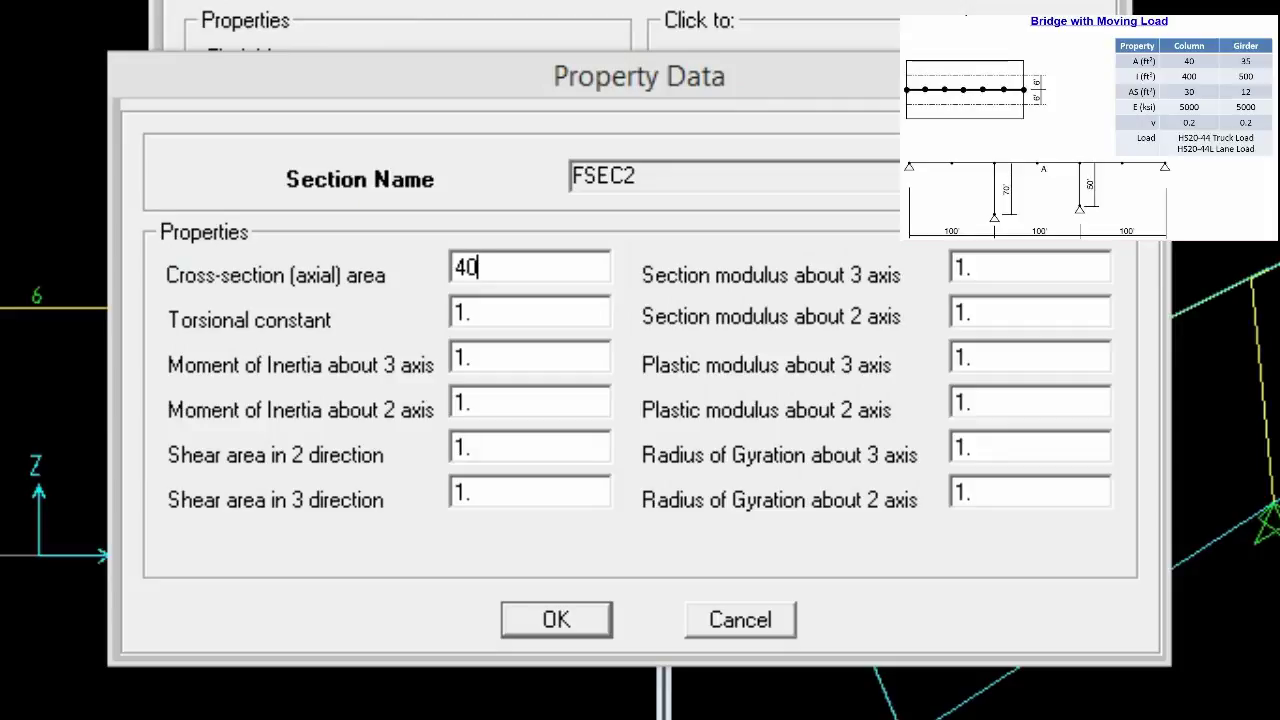
double_click(548, 367)
type("400")
double_click(514, 452)
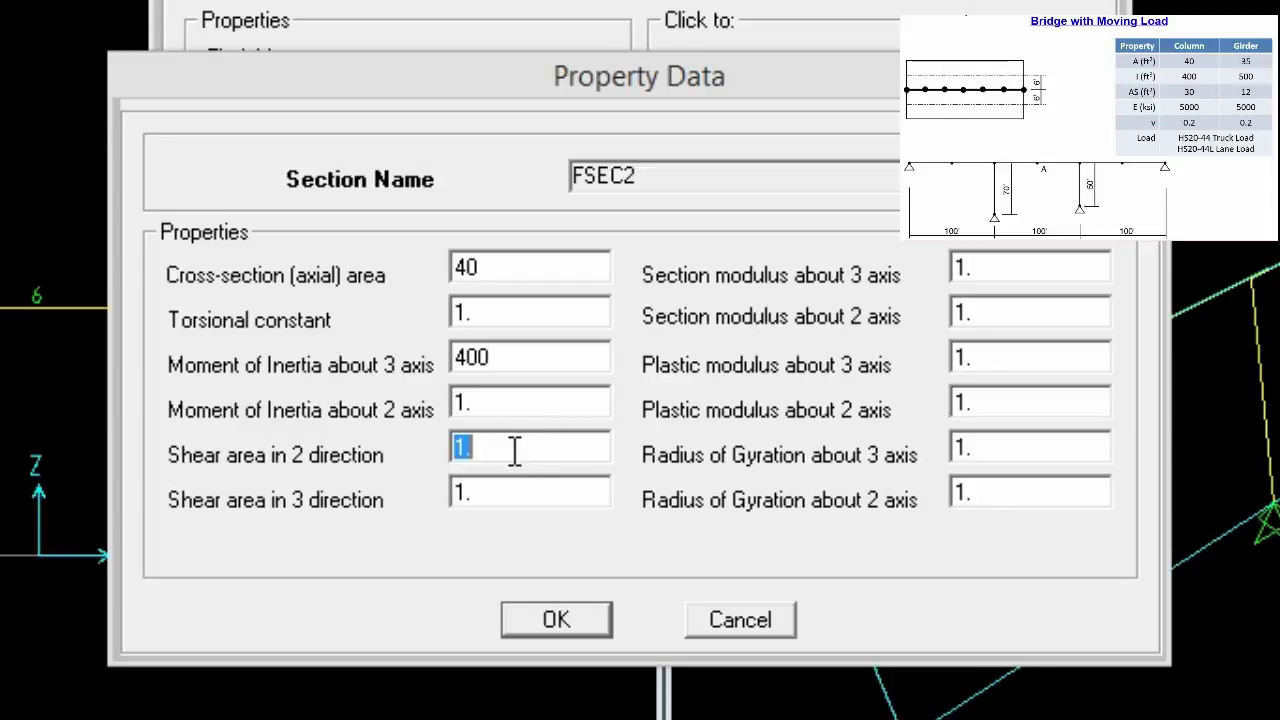
type("30")
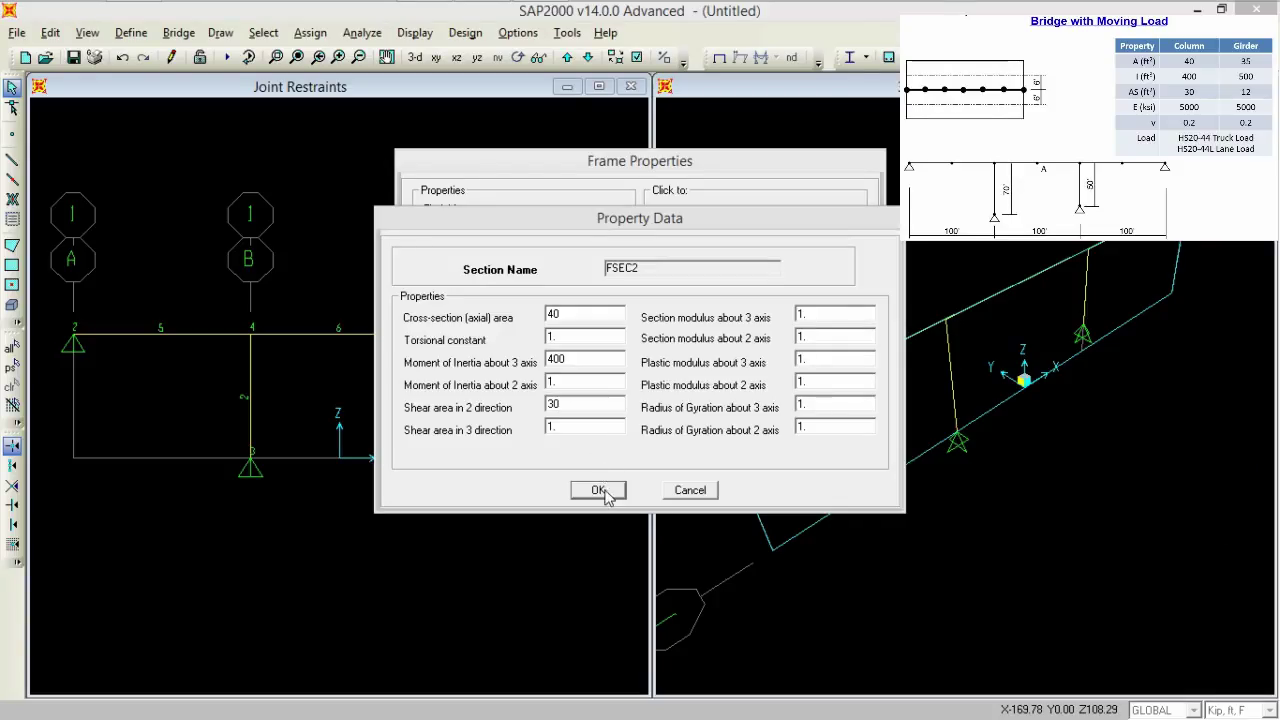
left_click(556, 620)
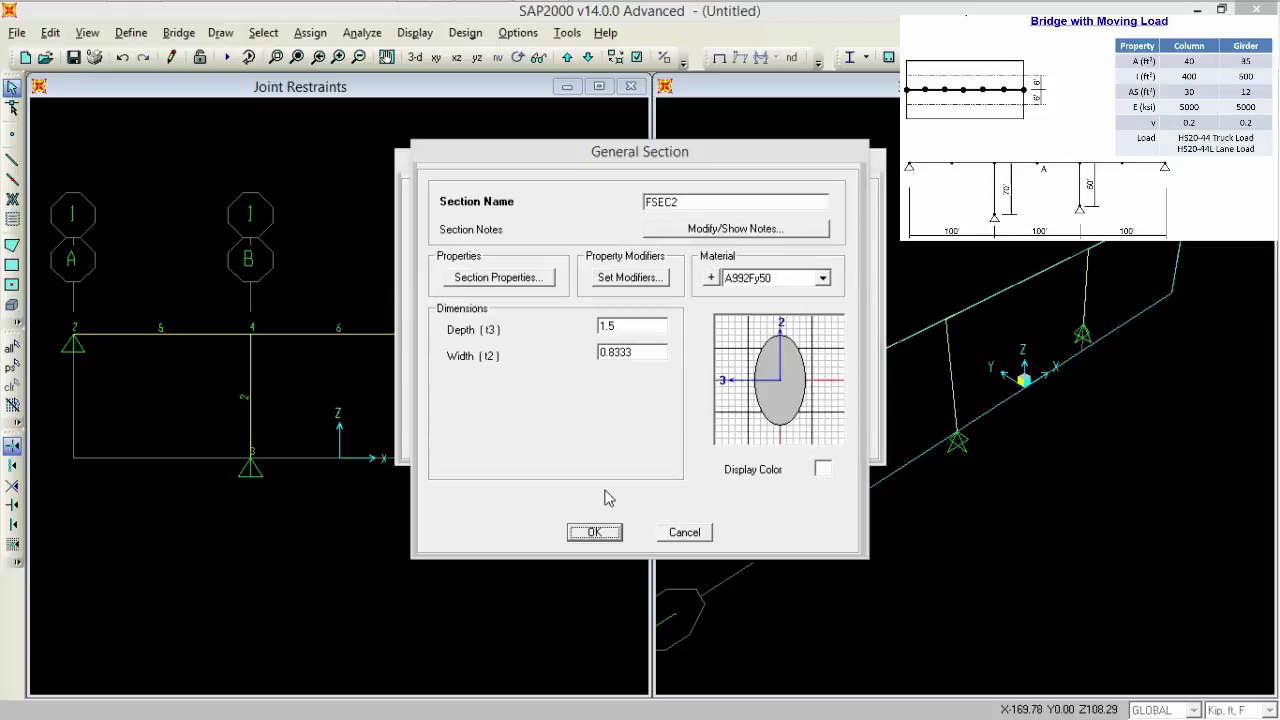
left_click(793, 281)
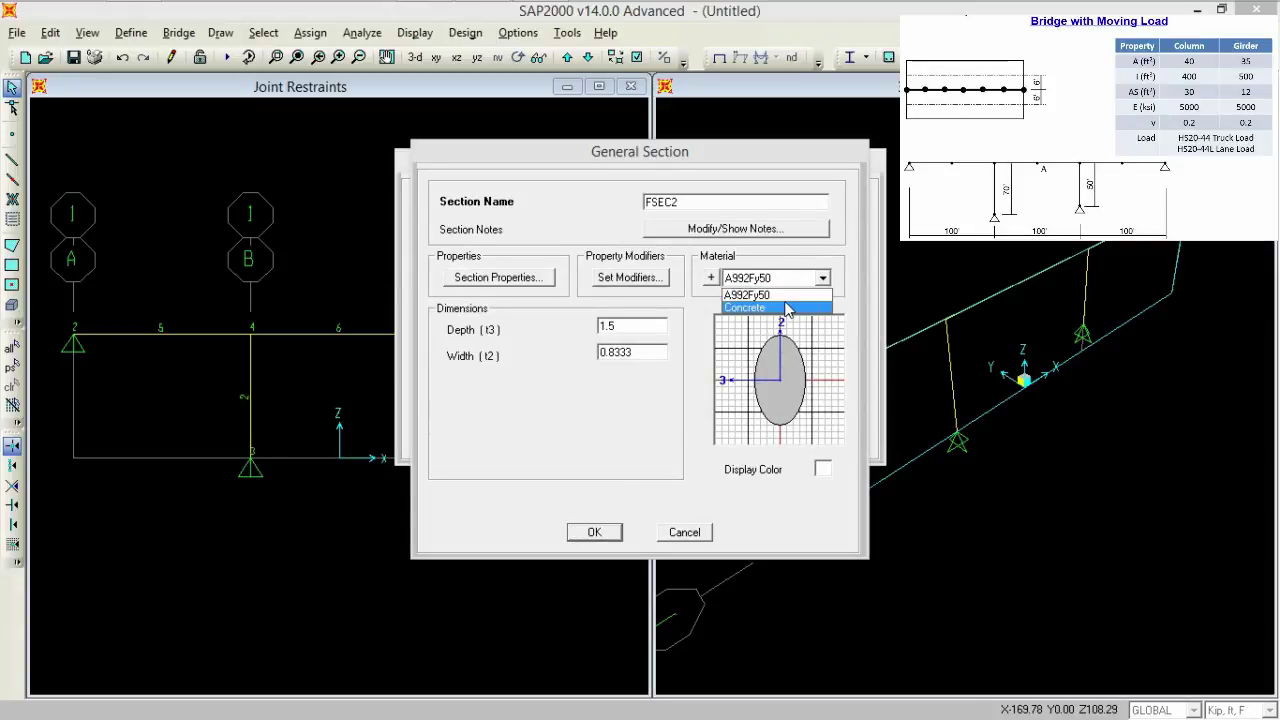
left_click(790, 306)
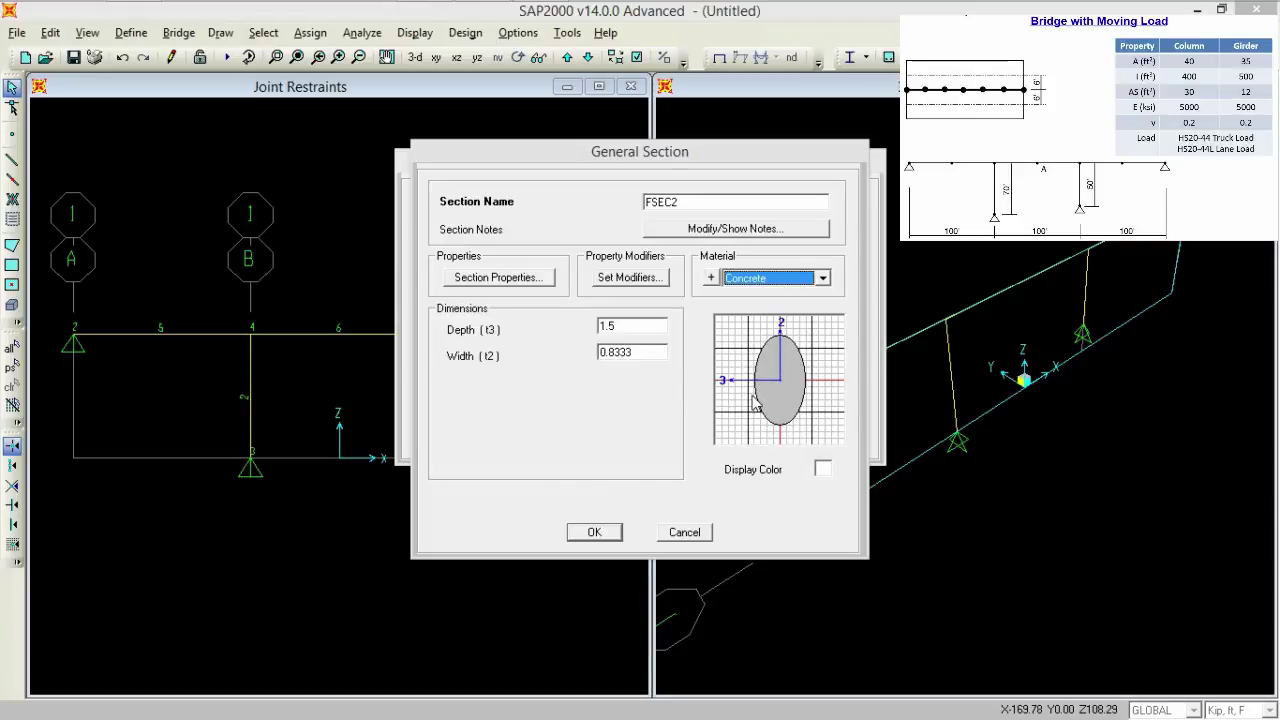
double_click(690, 202)
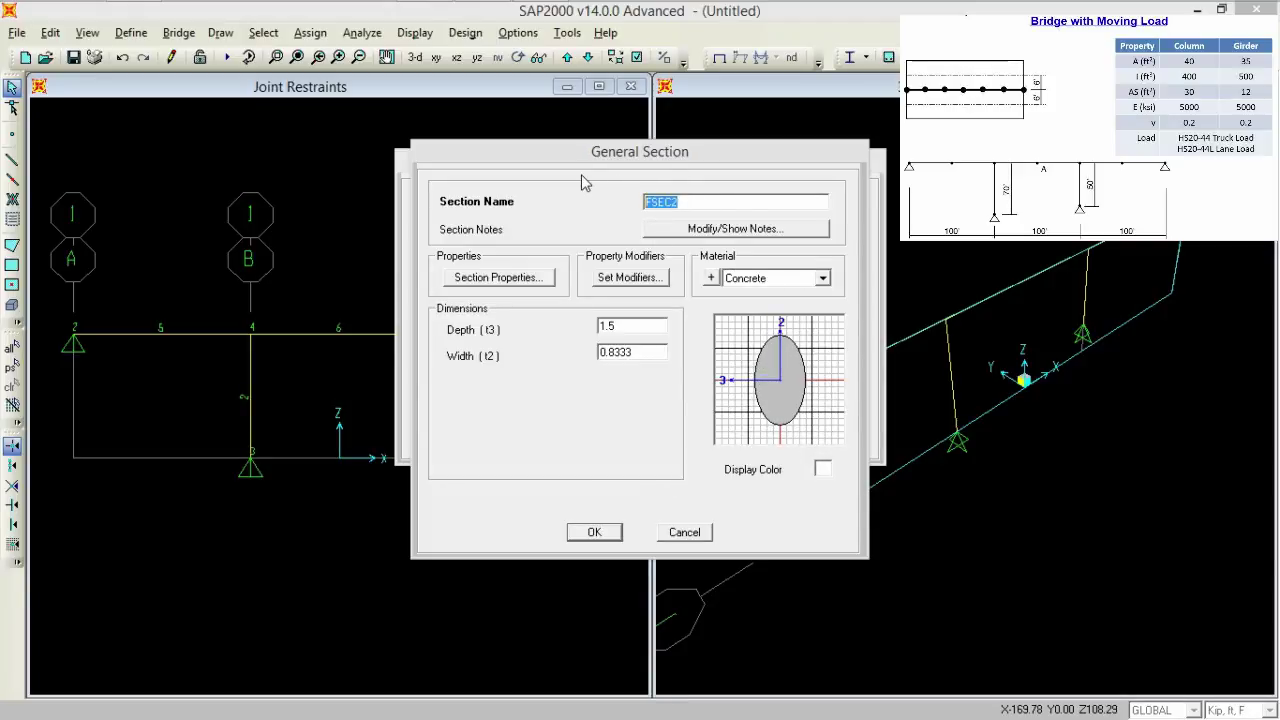
type("Column")
Save Column, then add another General section with area 35, I33 500 and As2 12.
left_click(611, 535)
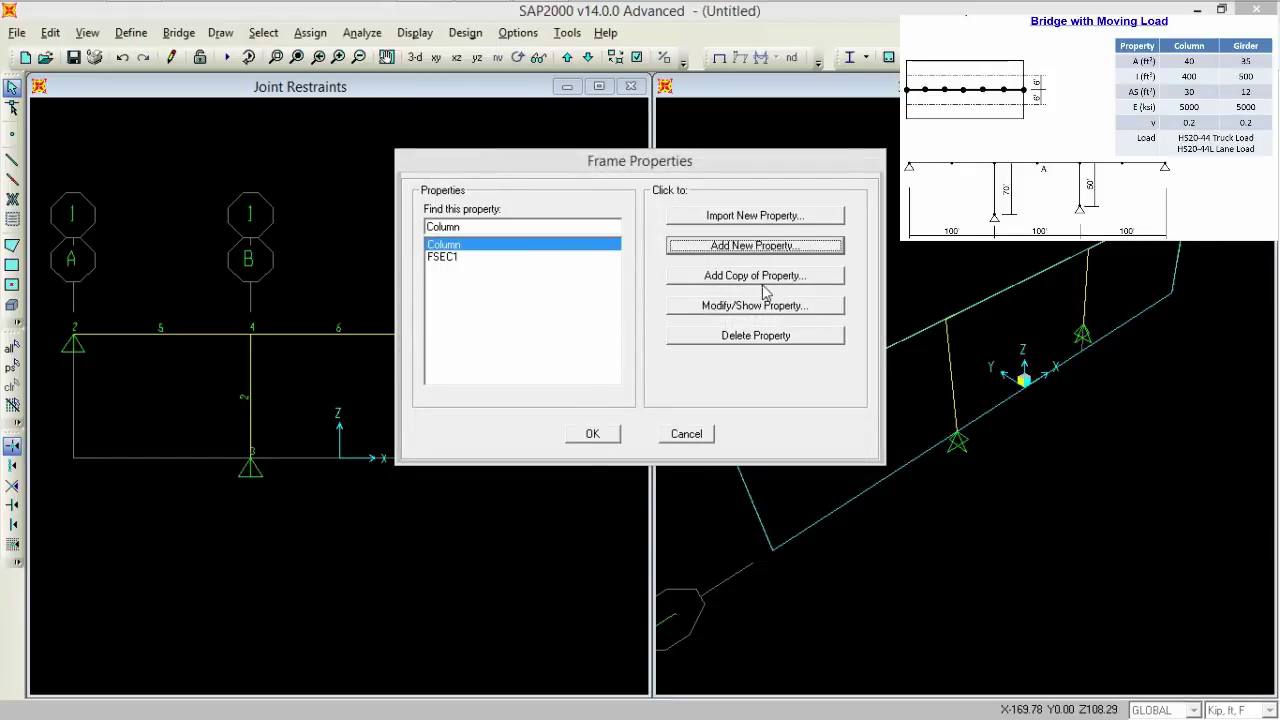
left_click(783, 247)
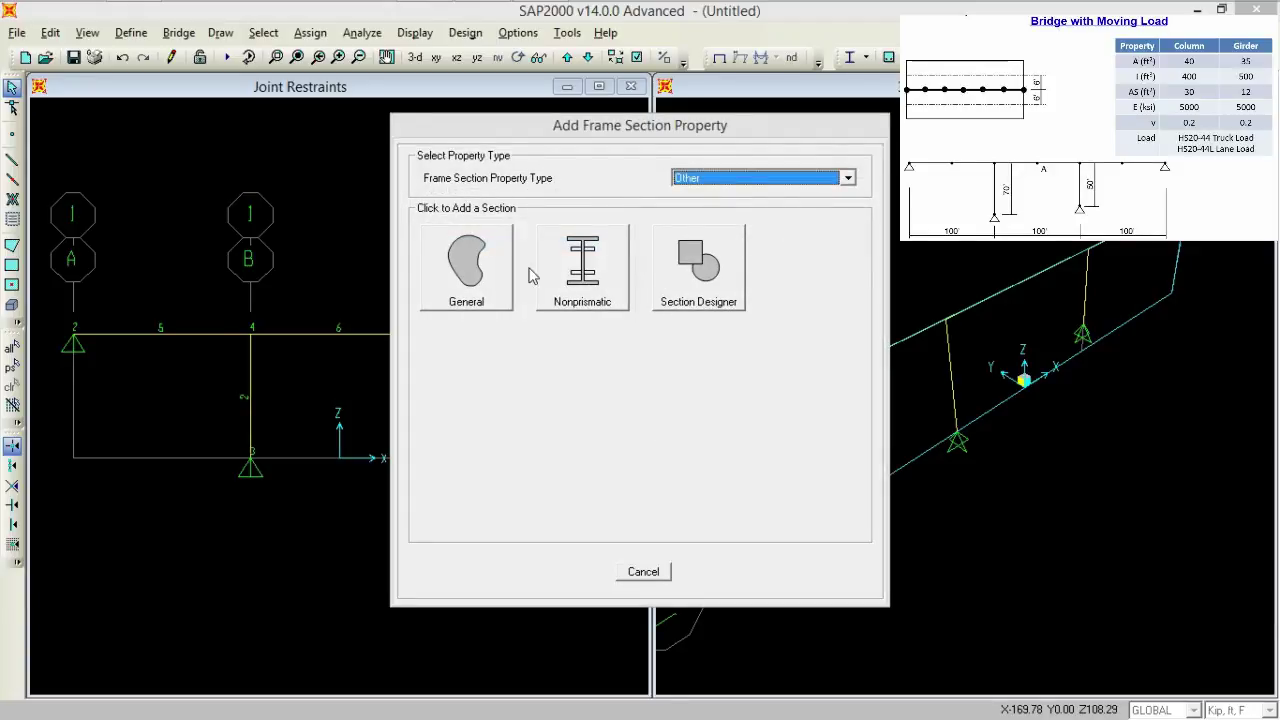
left_click(489, 279)
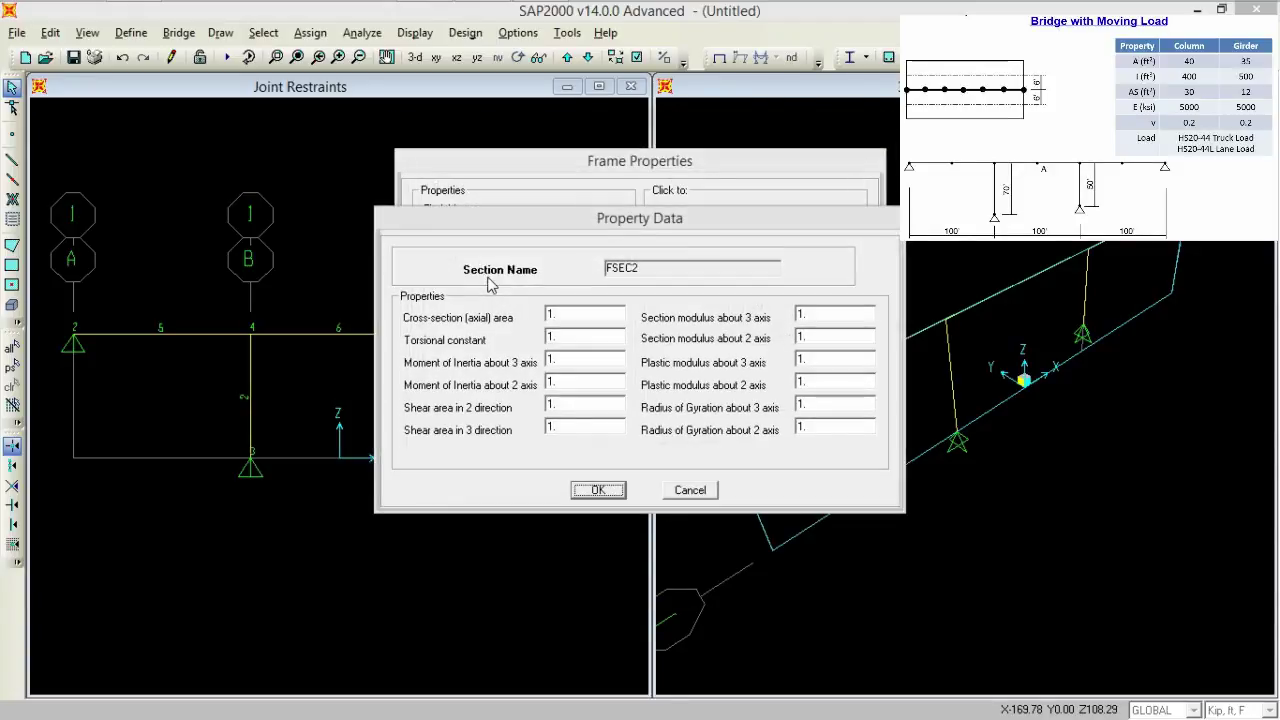
double_click(561, 315)
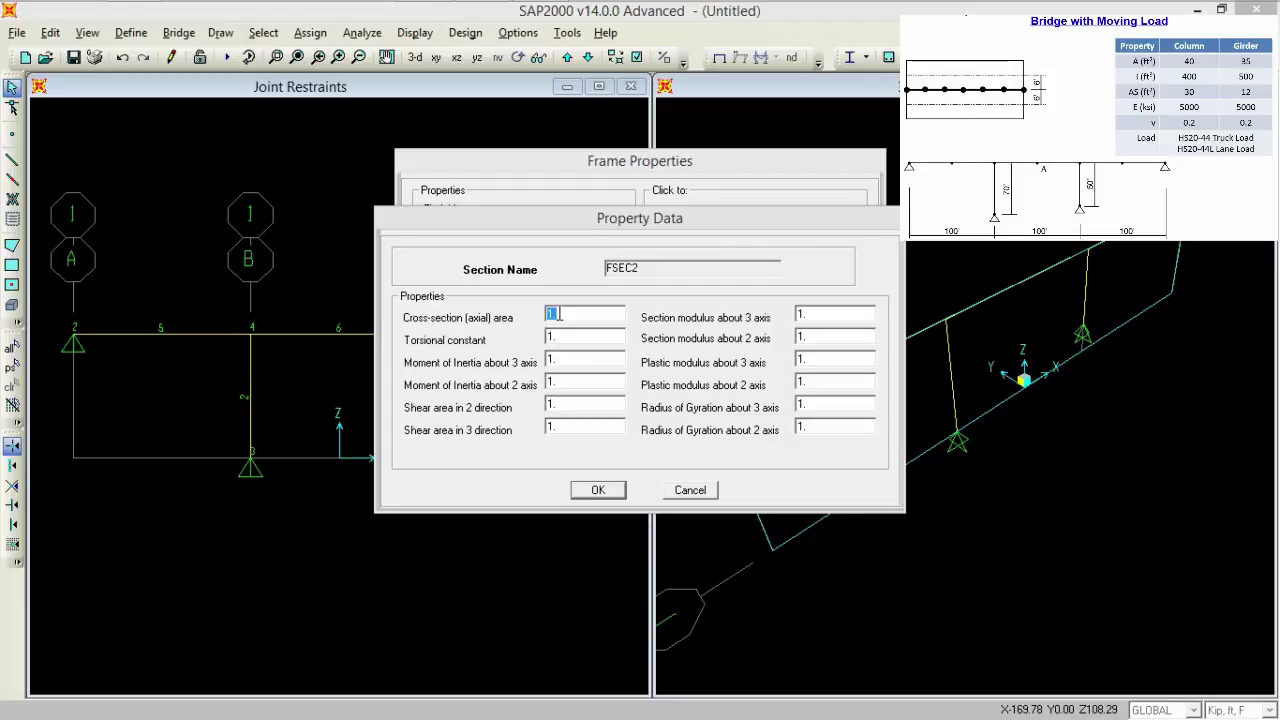
type("35")
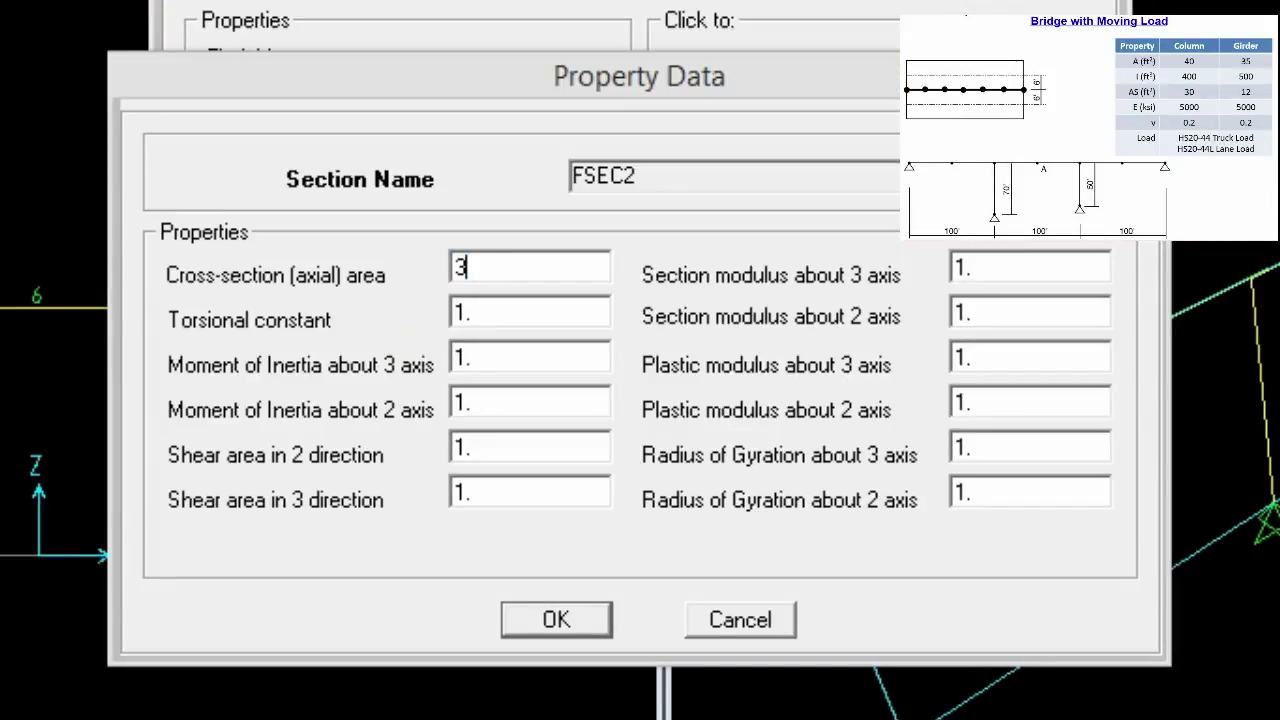
double_click(492, 358)
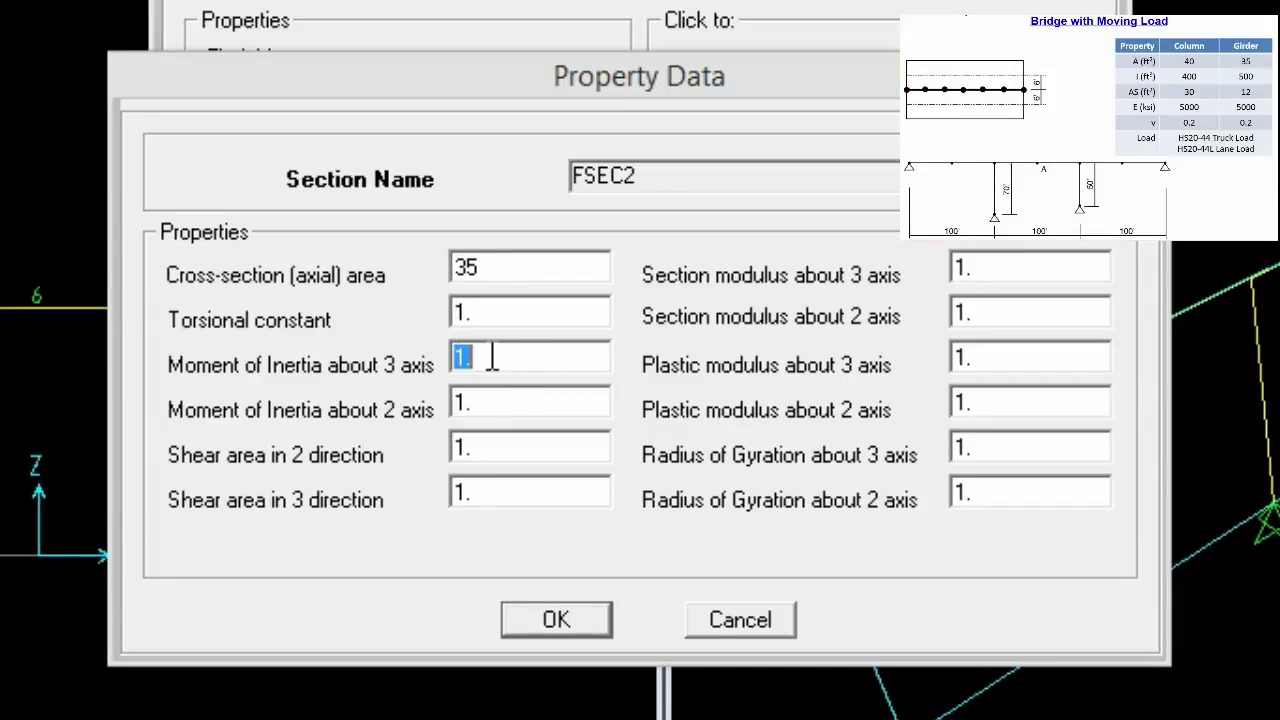
type("500")
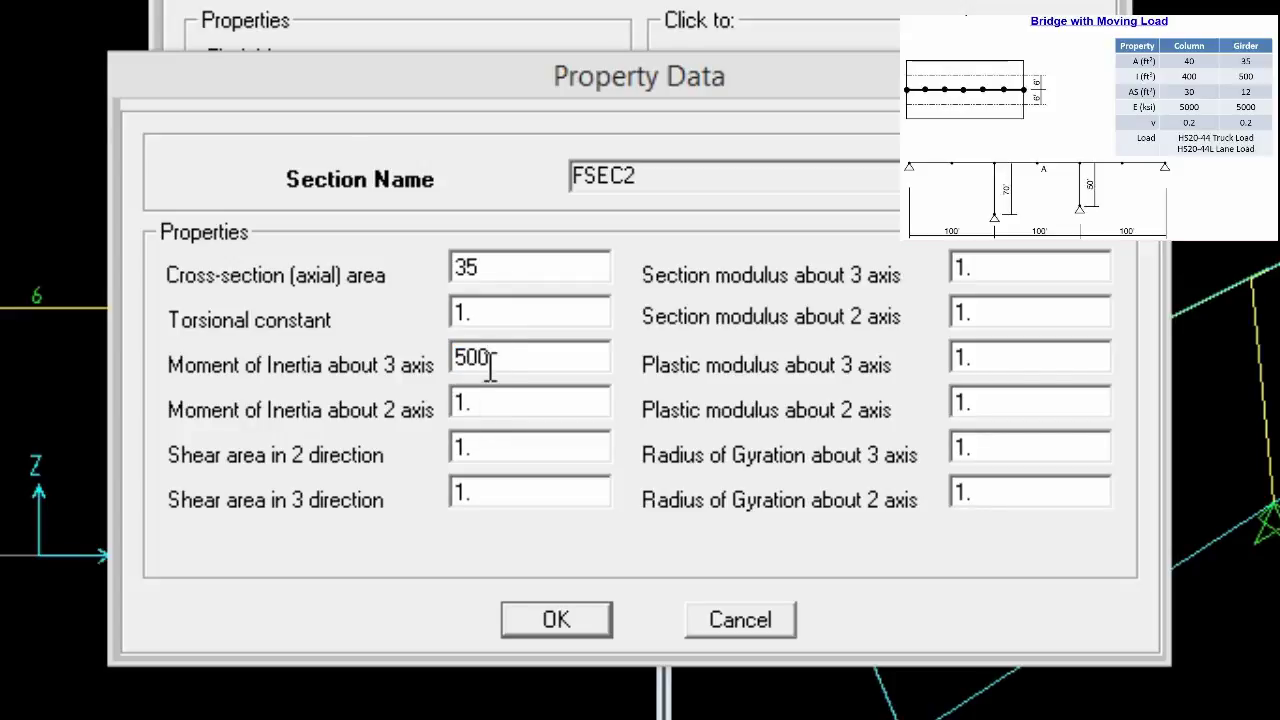
double_click(480, 451)
type("12")
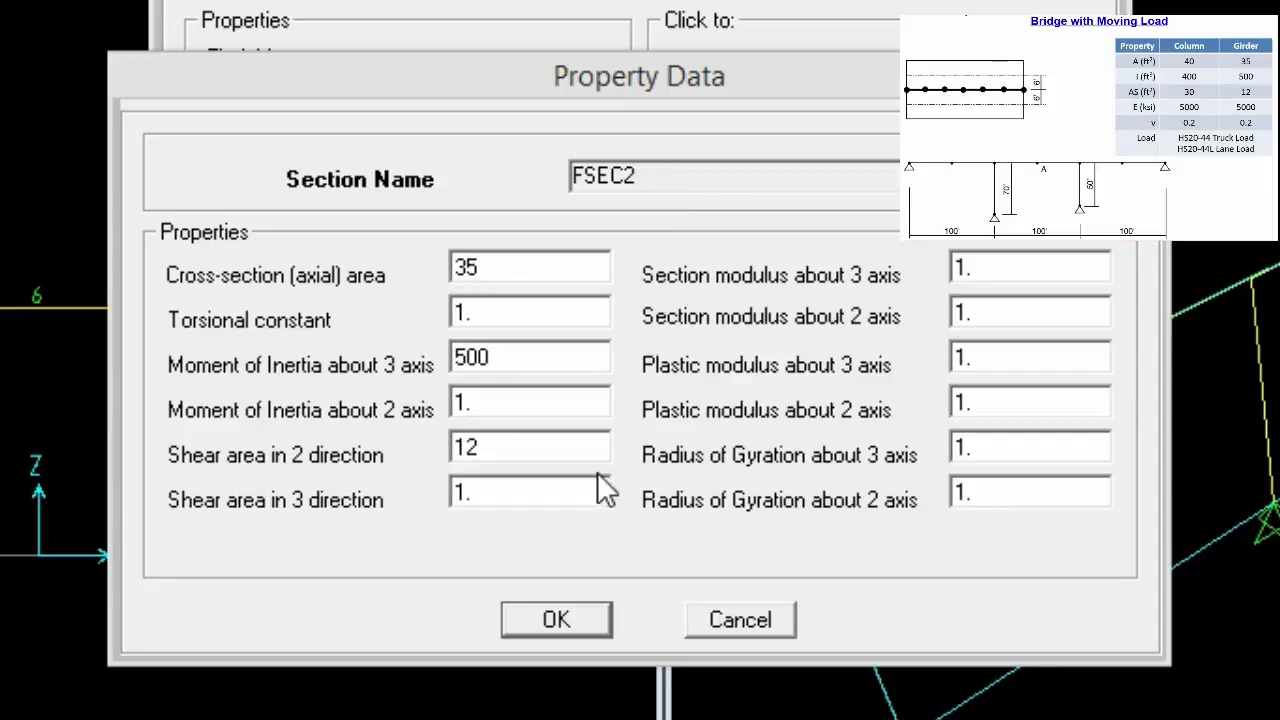
left_click(554, 619)
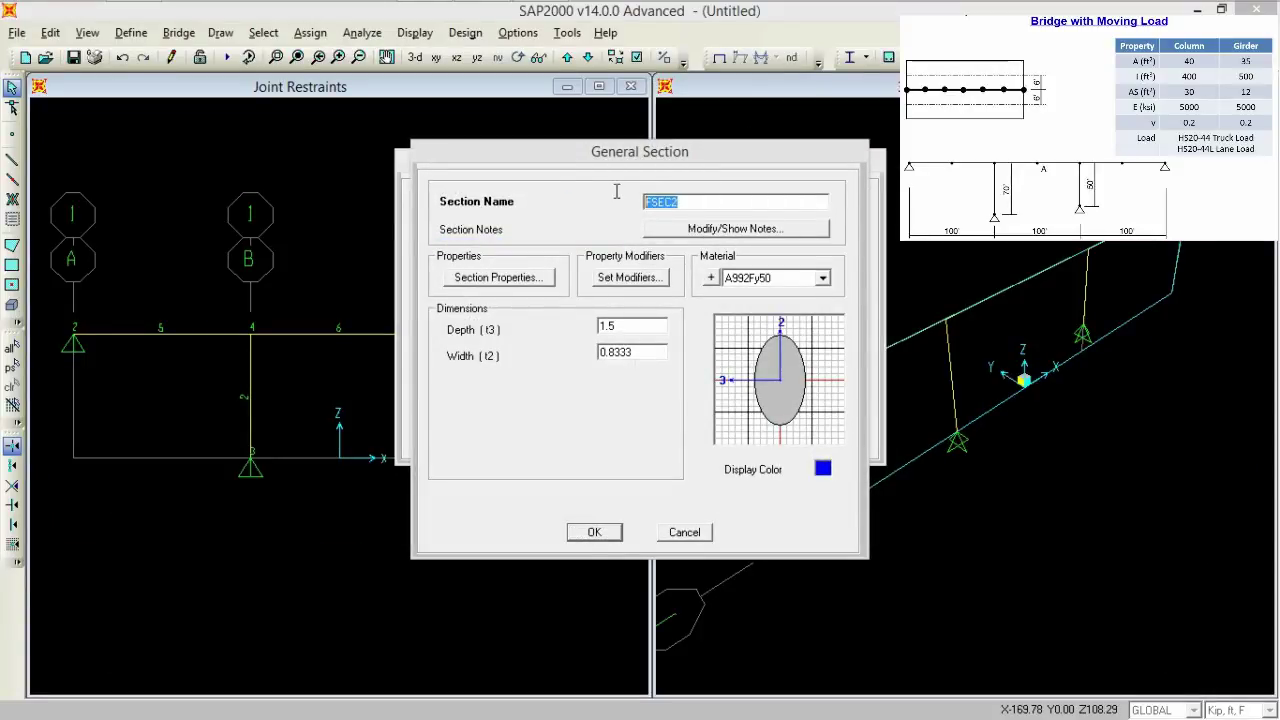
Name the new section Girder with Concrete material, save it, and close the section list.
type("Girder")
left_click(783, 288)
left_click(778, 308)
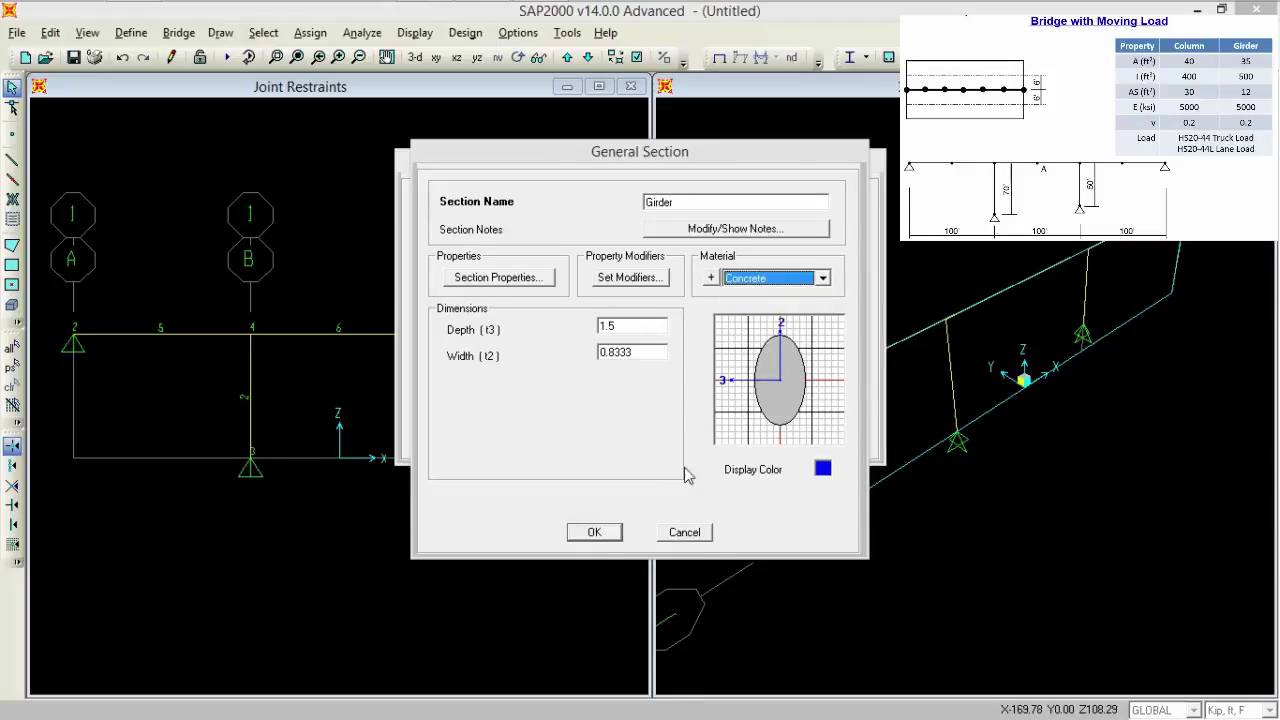
left_click(594, 532)
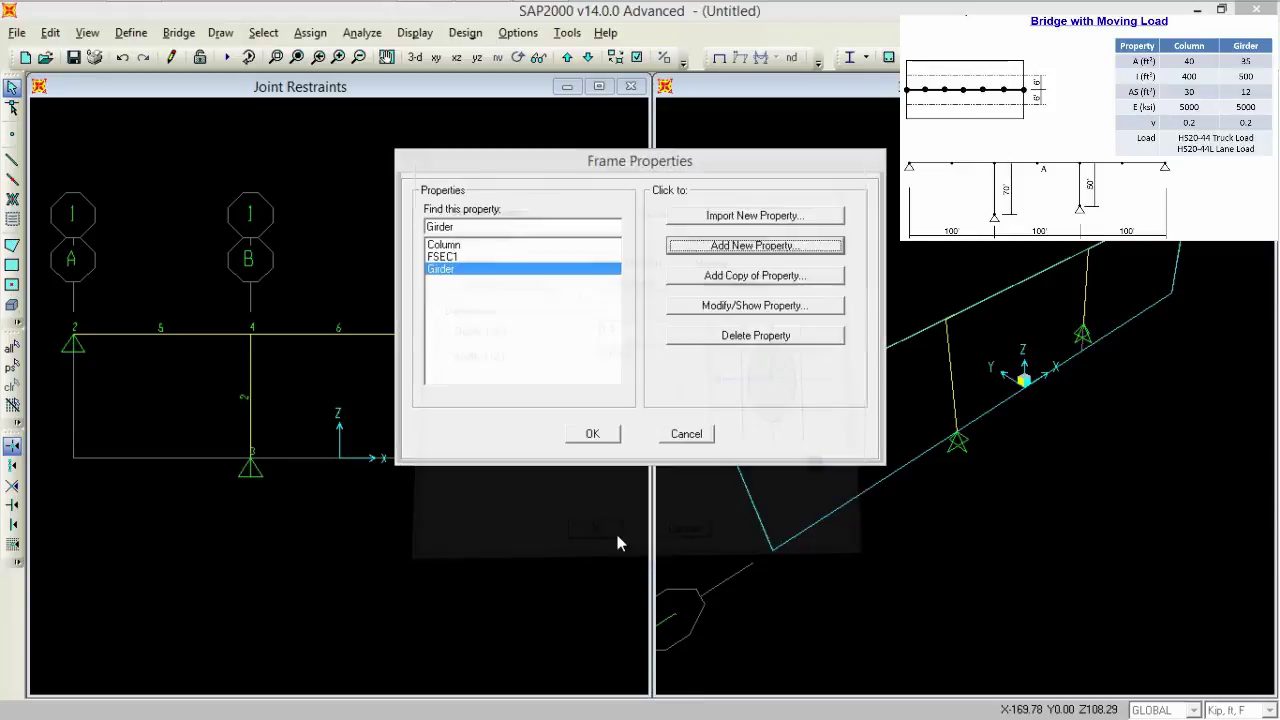
left_click(600, 433)
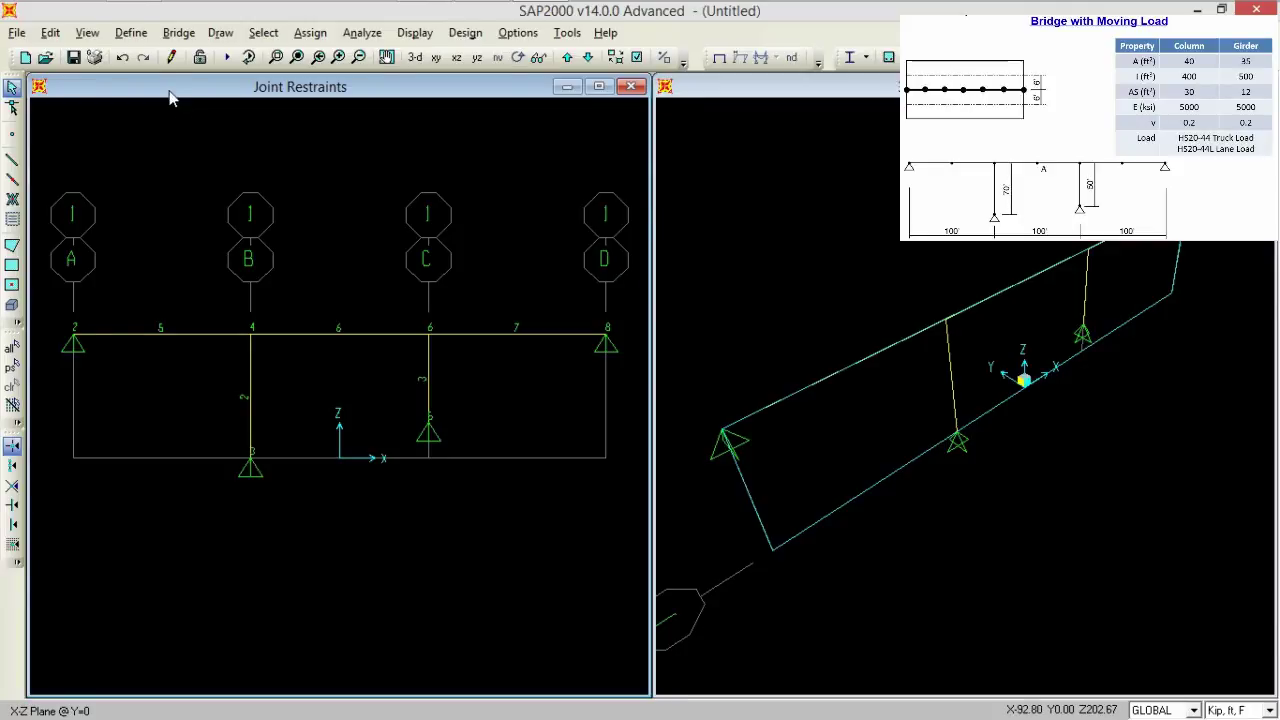
Assign the Girder section to deck frames 5, 6 and 7.
left_click(135, 36)
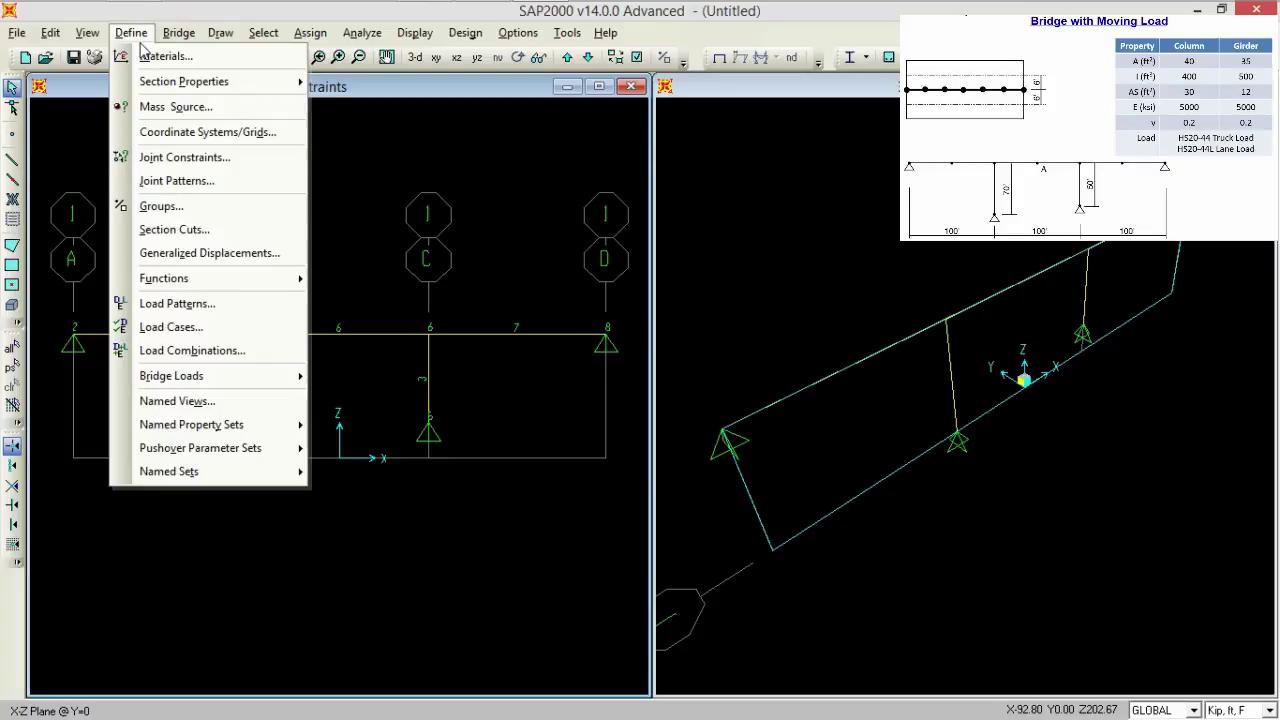
key("Escape")
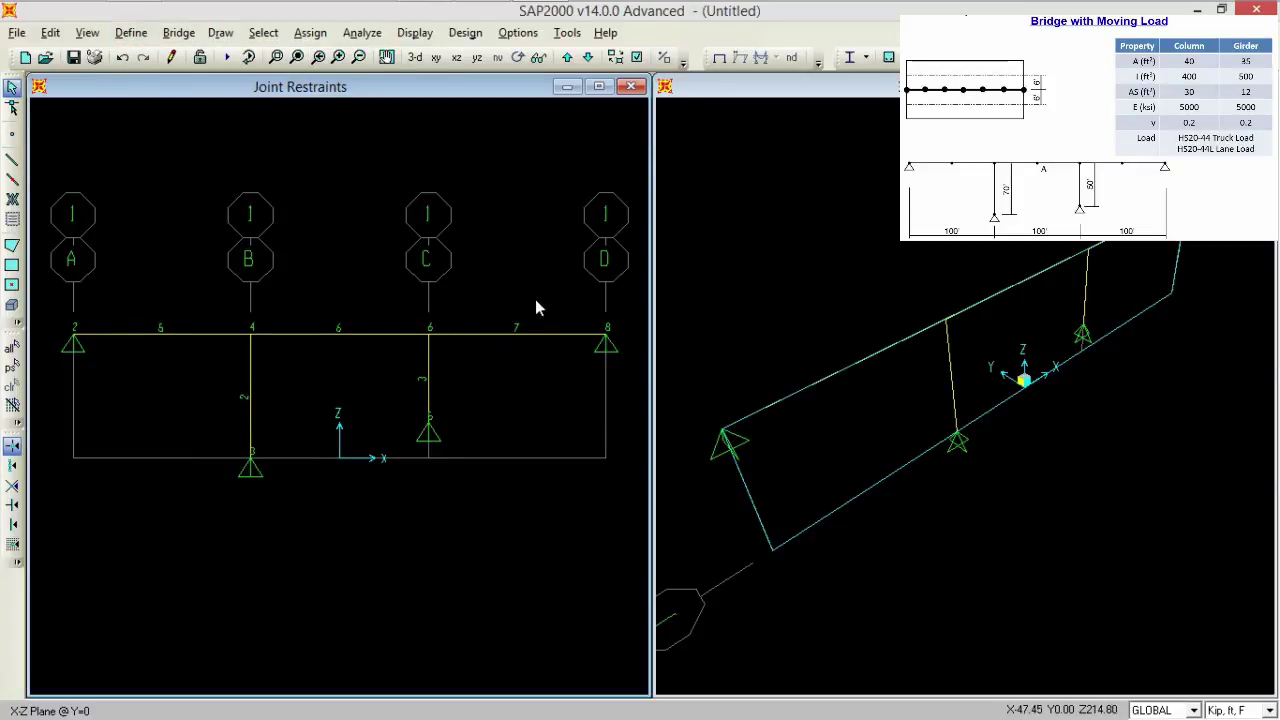
left_click_drag(251, 106, 510, 360)
key("ctrl+q")
left_click_drag(189, 297, 140, 363)
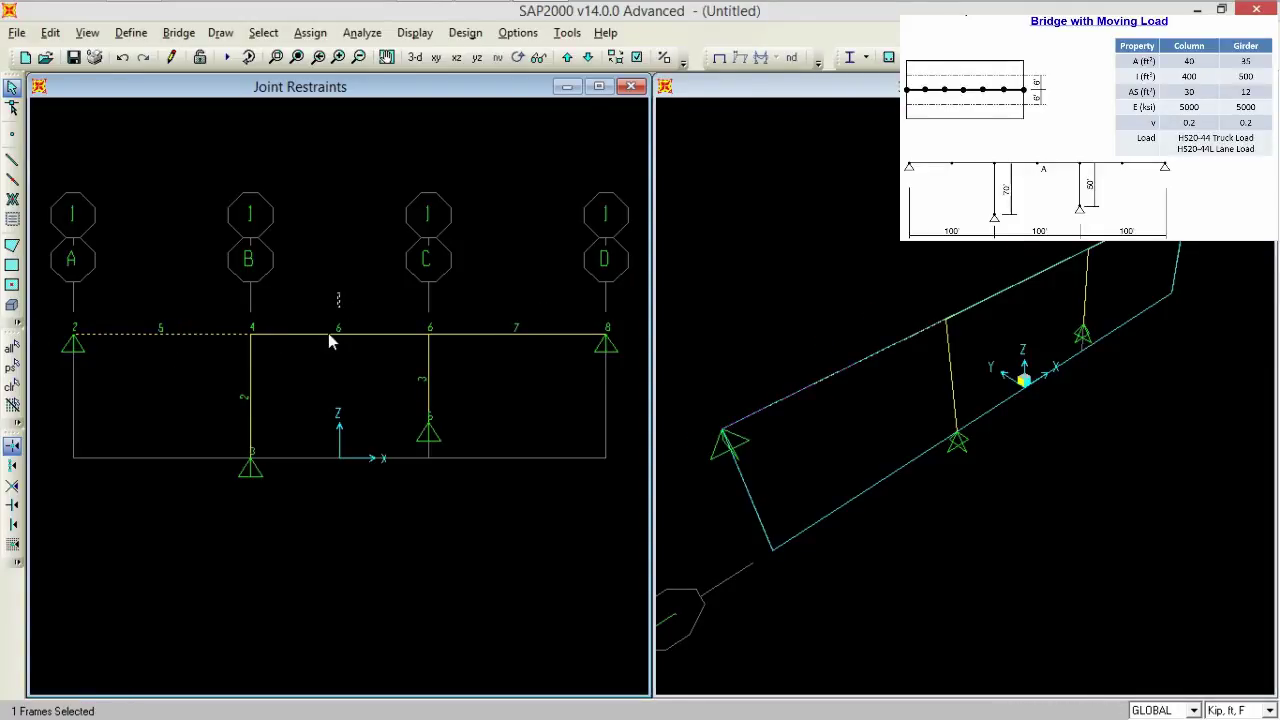
left_click(330, 335)
left_click(520, 334)
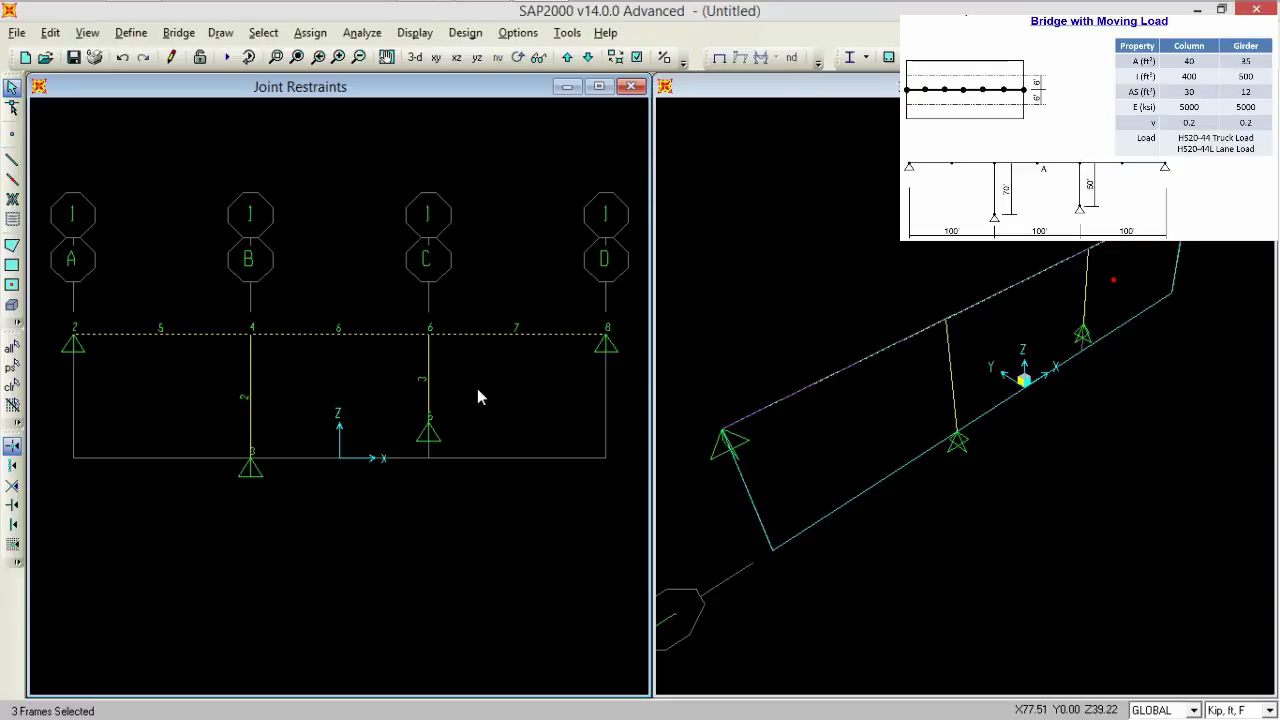
left_click(300, 34)
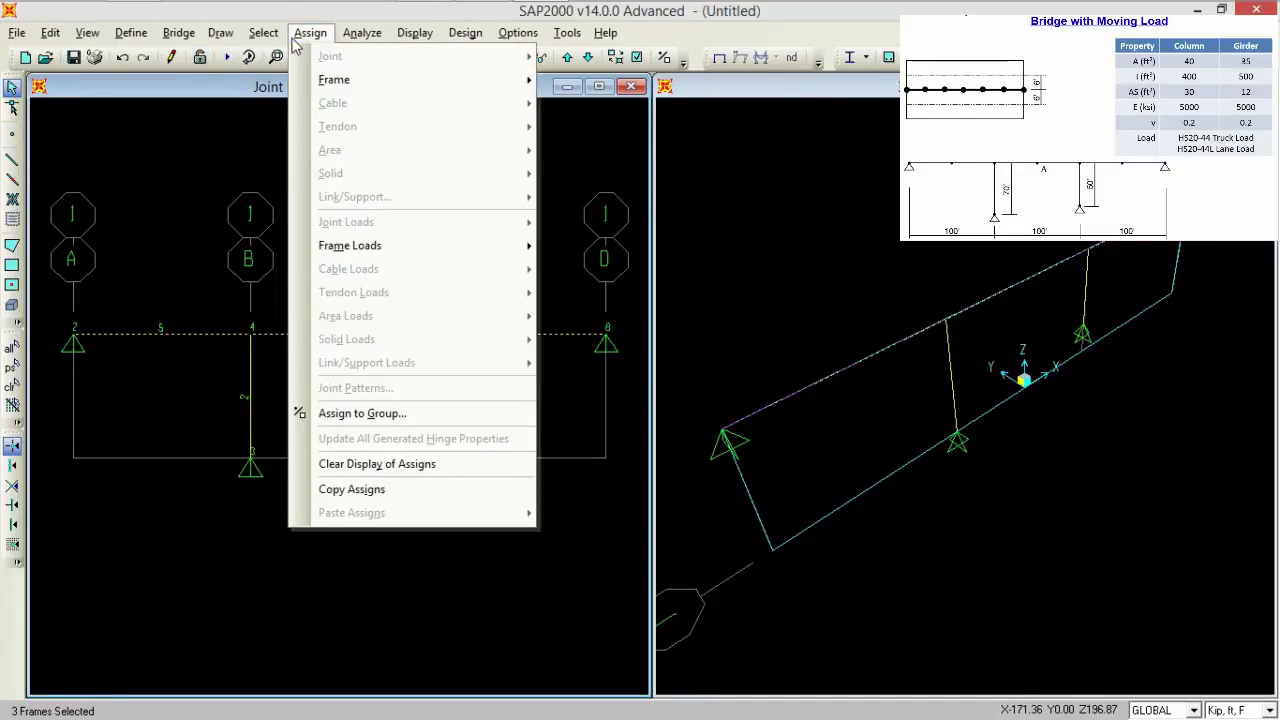
mouse_move(350, 82)
left_click(580, 80)
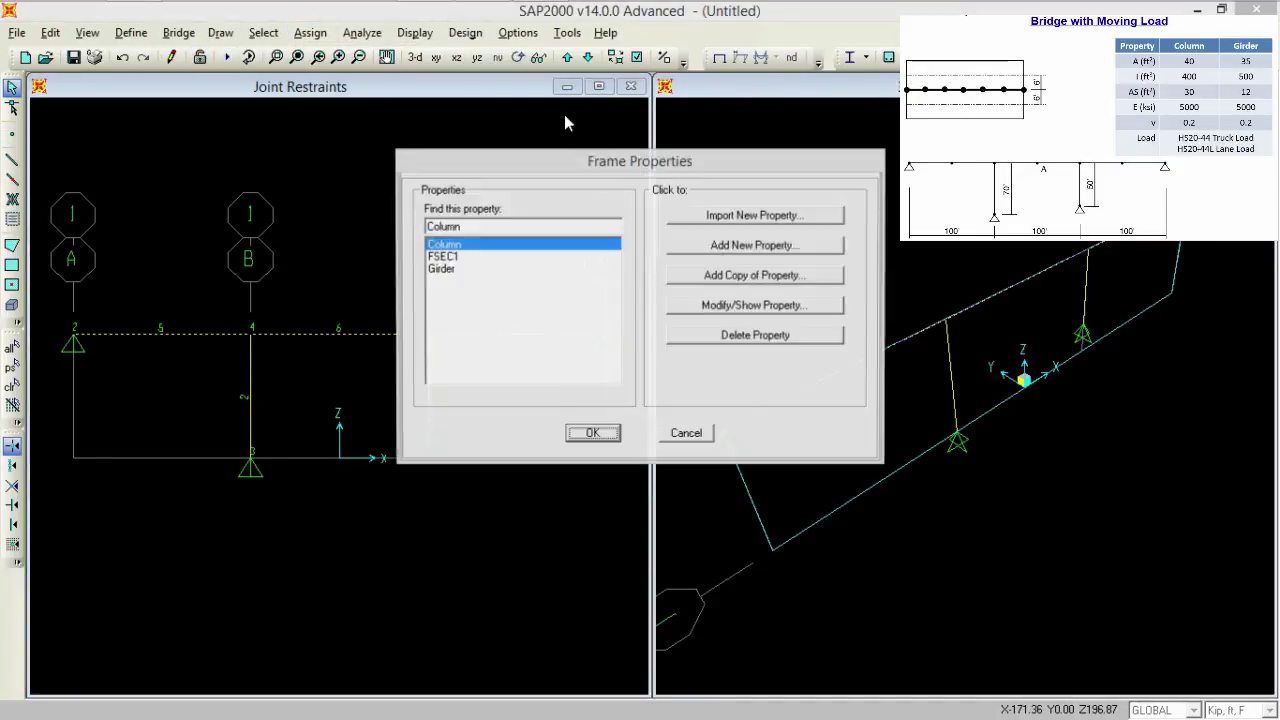
left_click(466, 269)
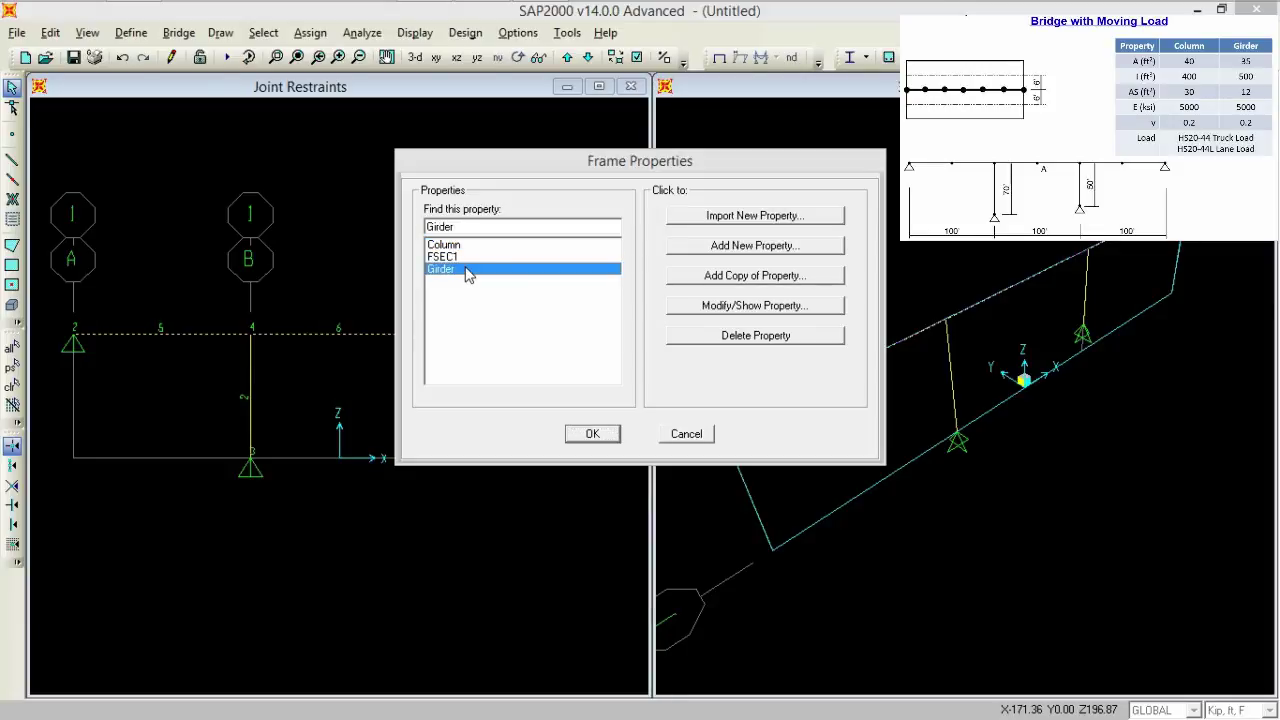
left_click(588, 433)
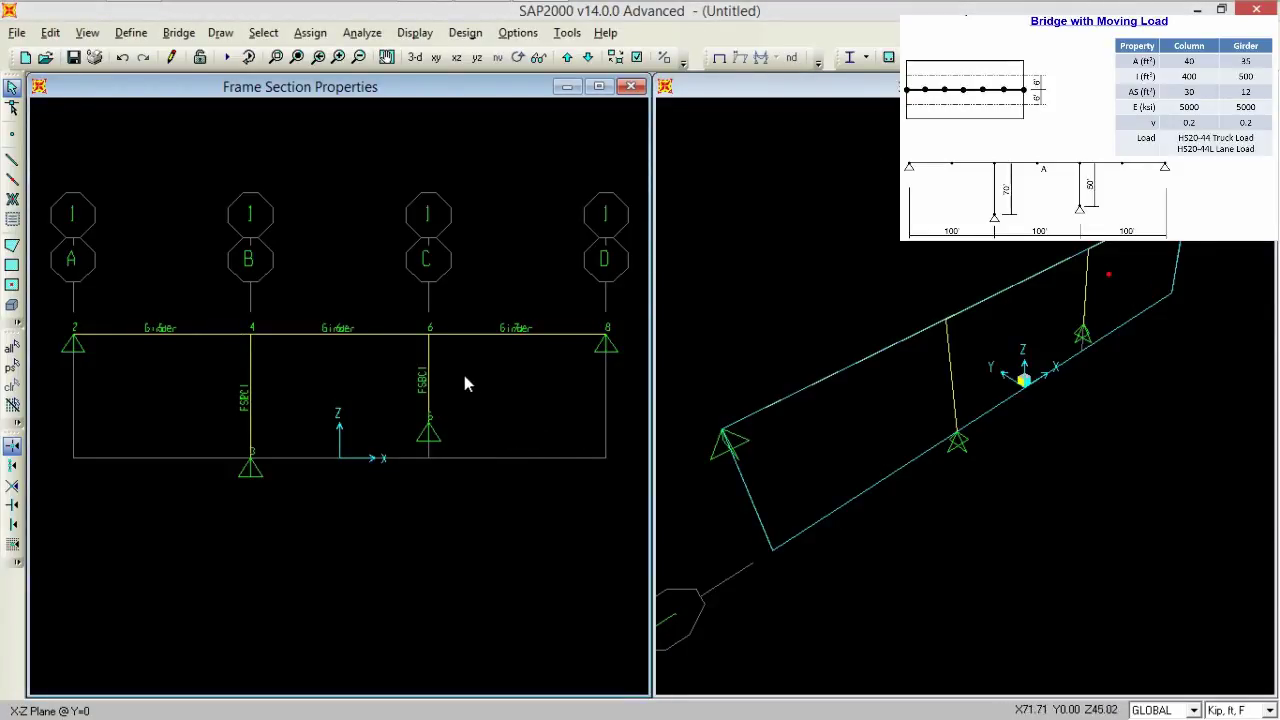
Assign the Column section to the piers at B and C, then show the undeformed shape.
left_click(426, 374)
left_click_drag(276, 380, 220, 415)
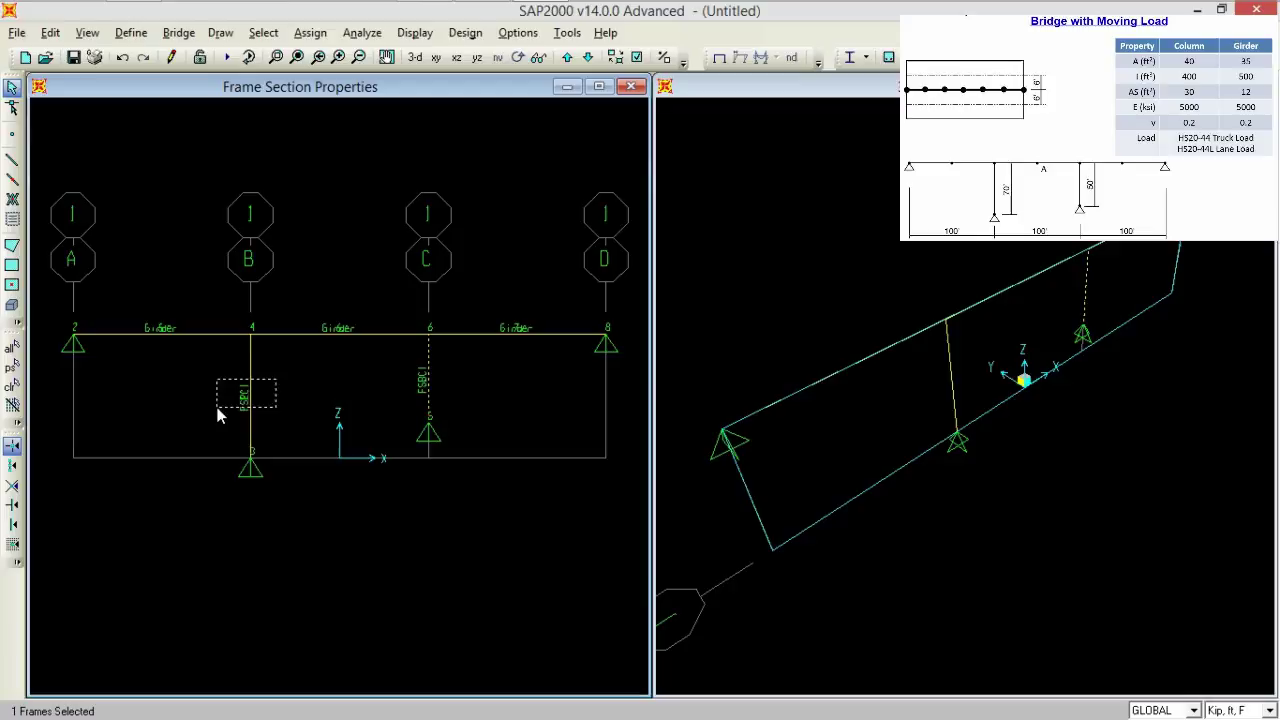
left_click(310, 32)
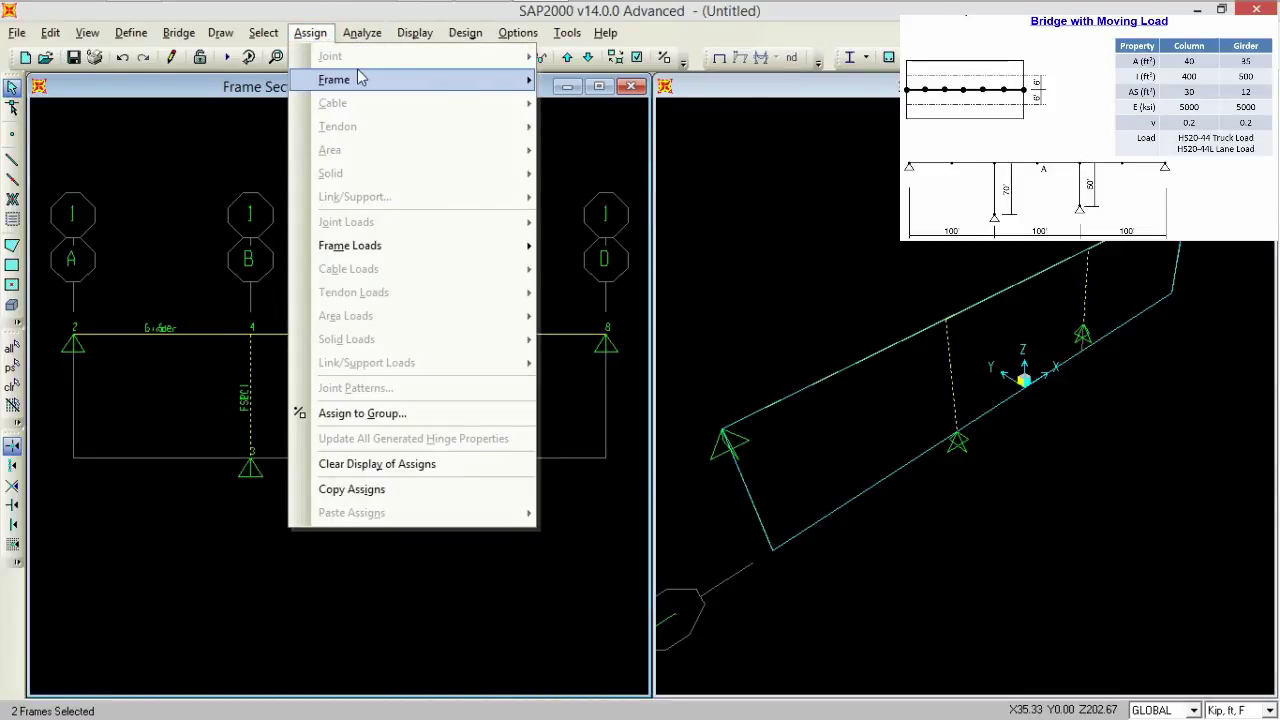
mouse_move(362, 79)
left_click(553, 82)
left_click(503, 281)
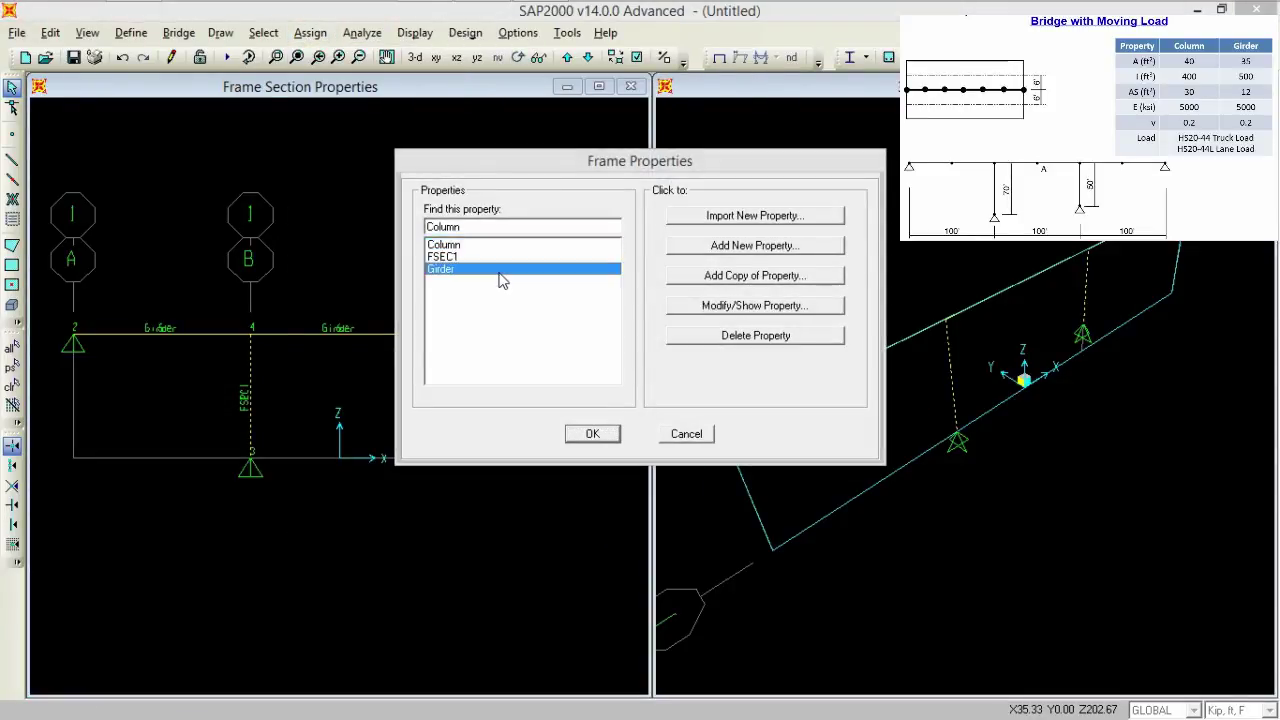
left_click(474, 245)
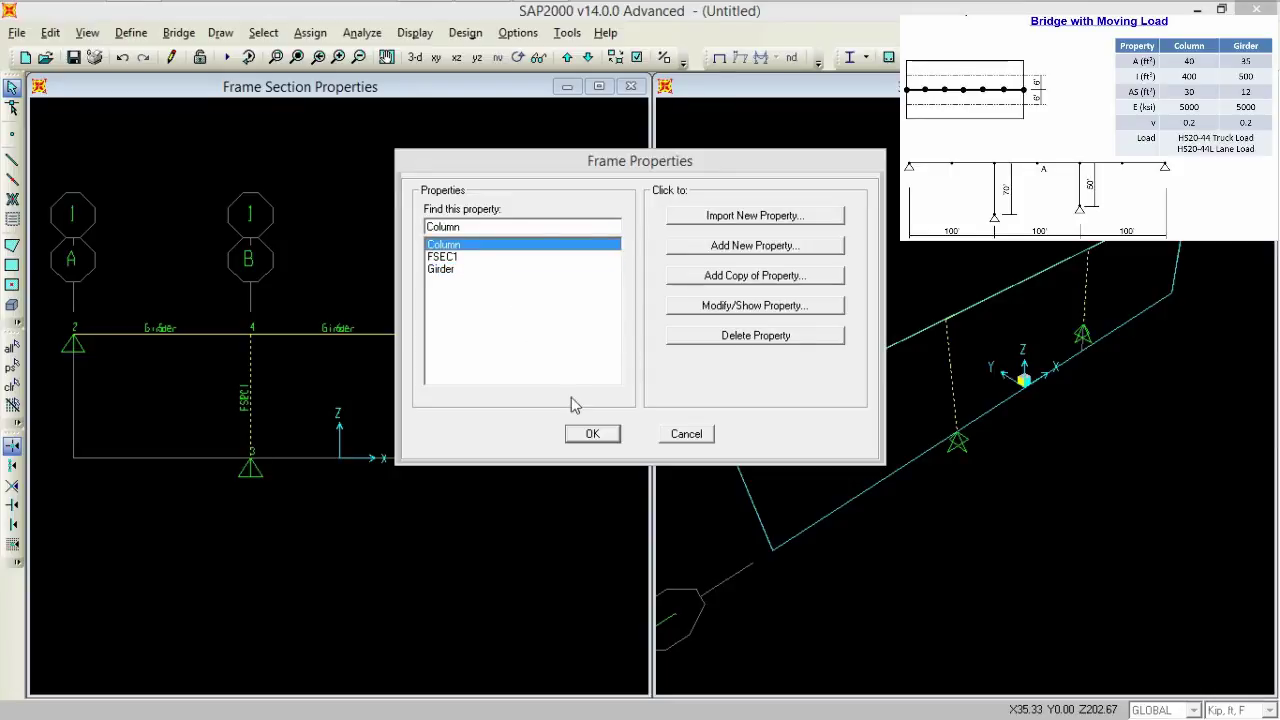
left_click(593, 433)
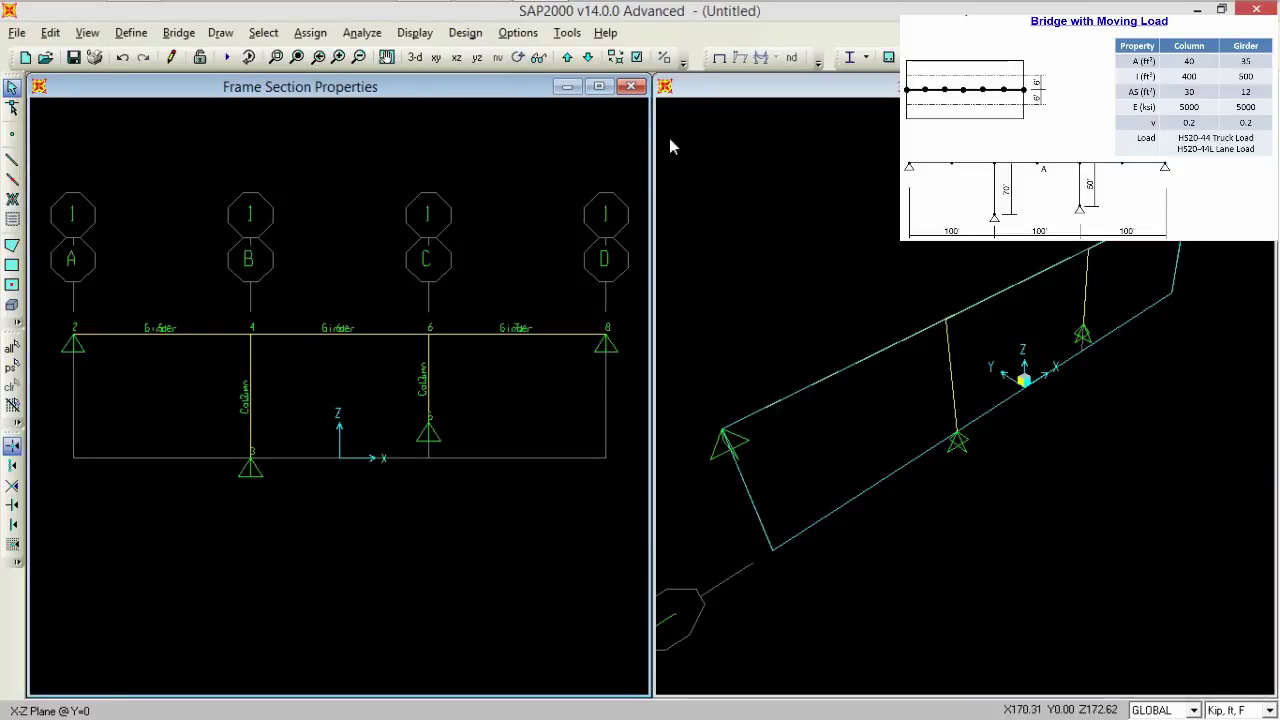
left_click(718, 60)
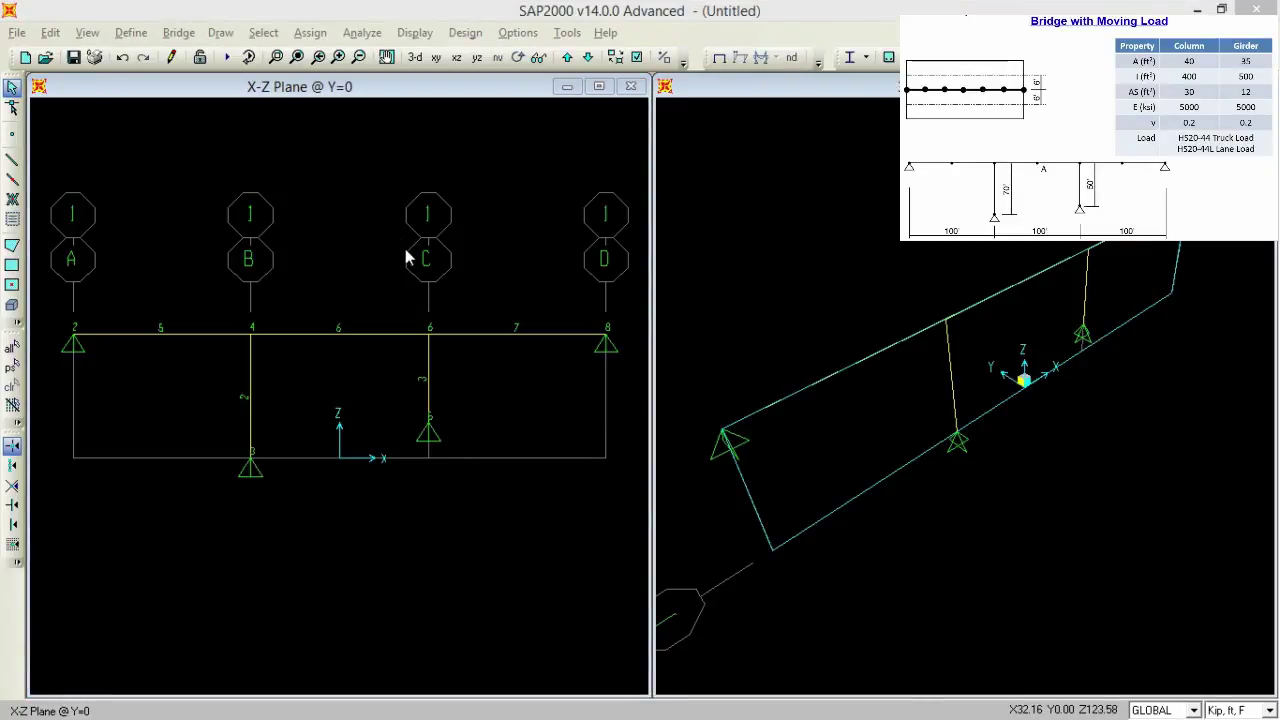
Select all three deck spans and use Divide Frames to split each into 2 frames.
left_click(519, 338)
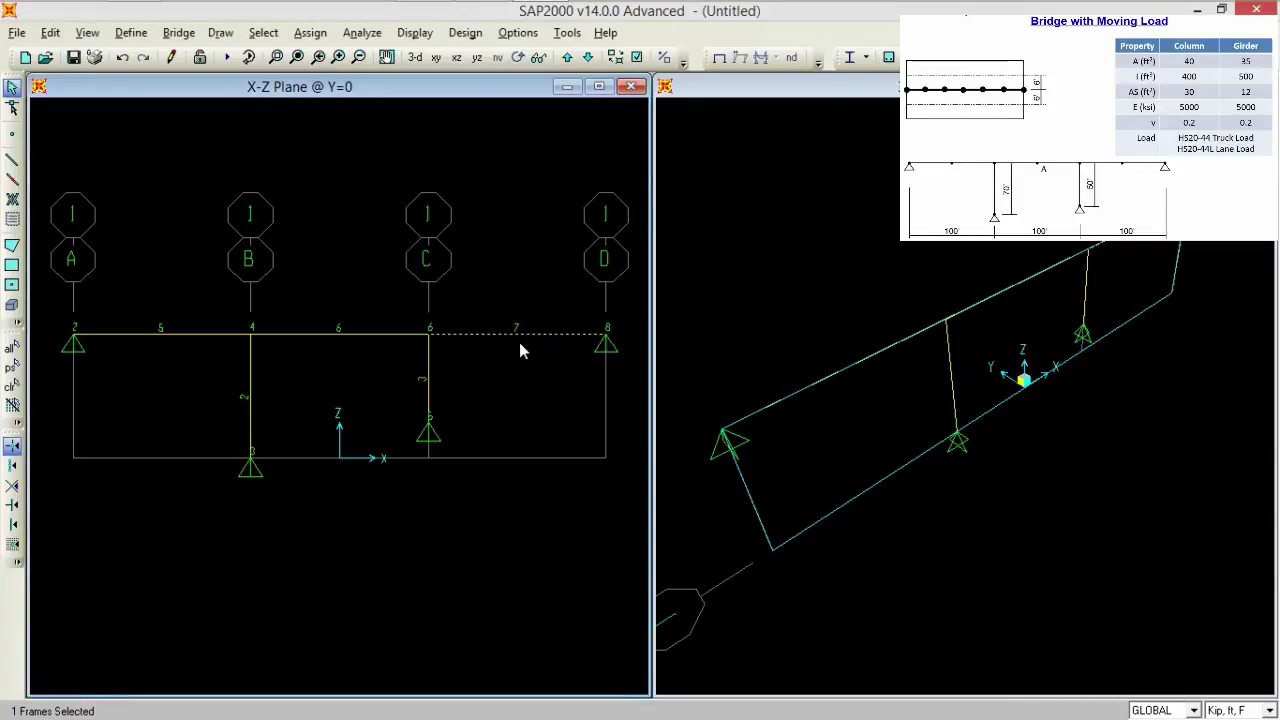
left_click(343, 342)
left_click_drag(207, 316, 190, 356)
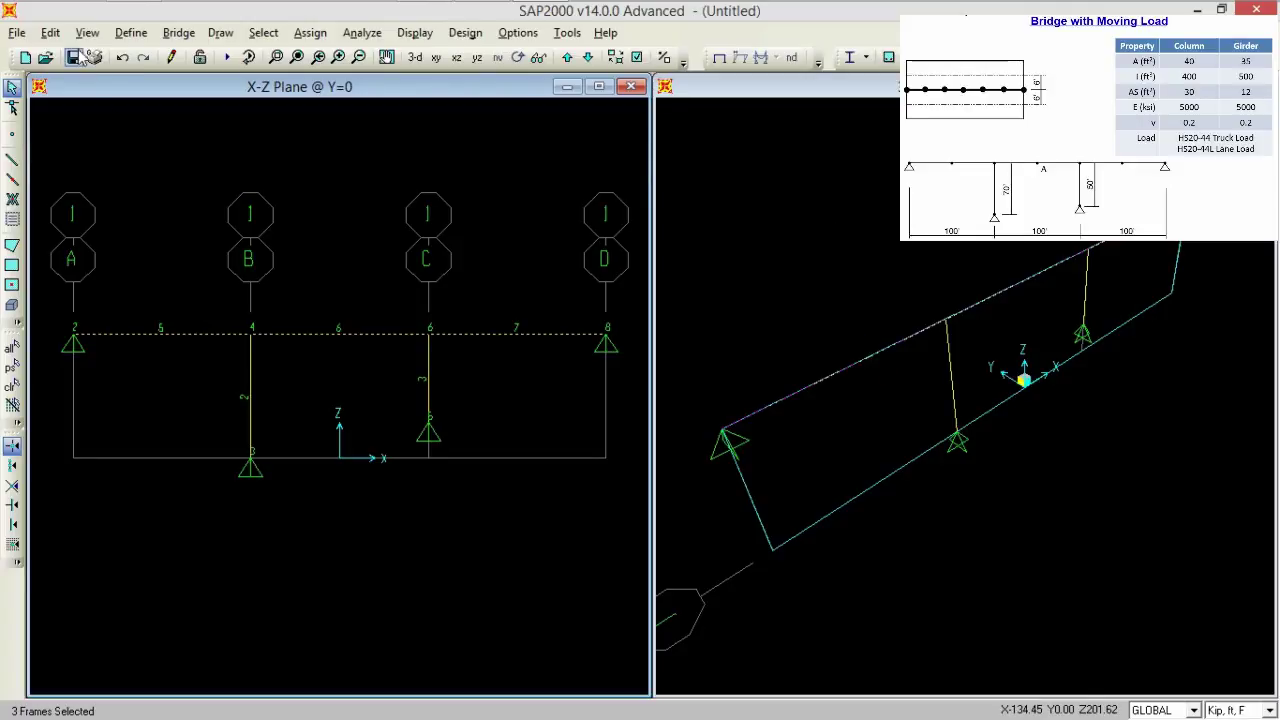
left_click(50, 32)
mouse_move(191, 343)
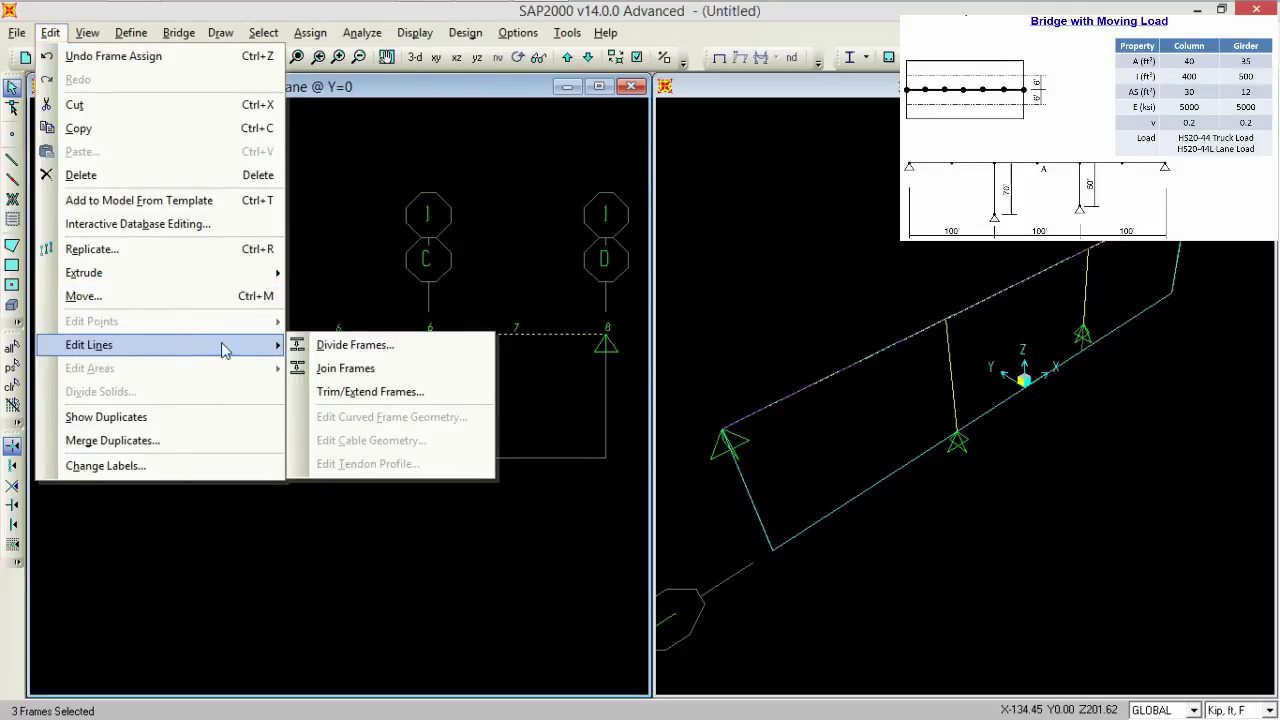
left_click(305, 344)
type("2")
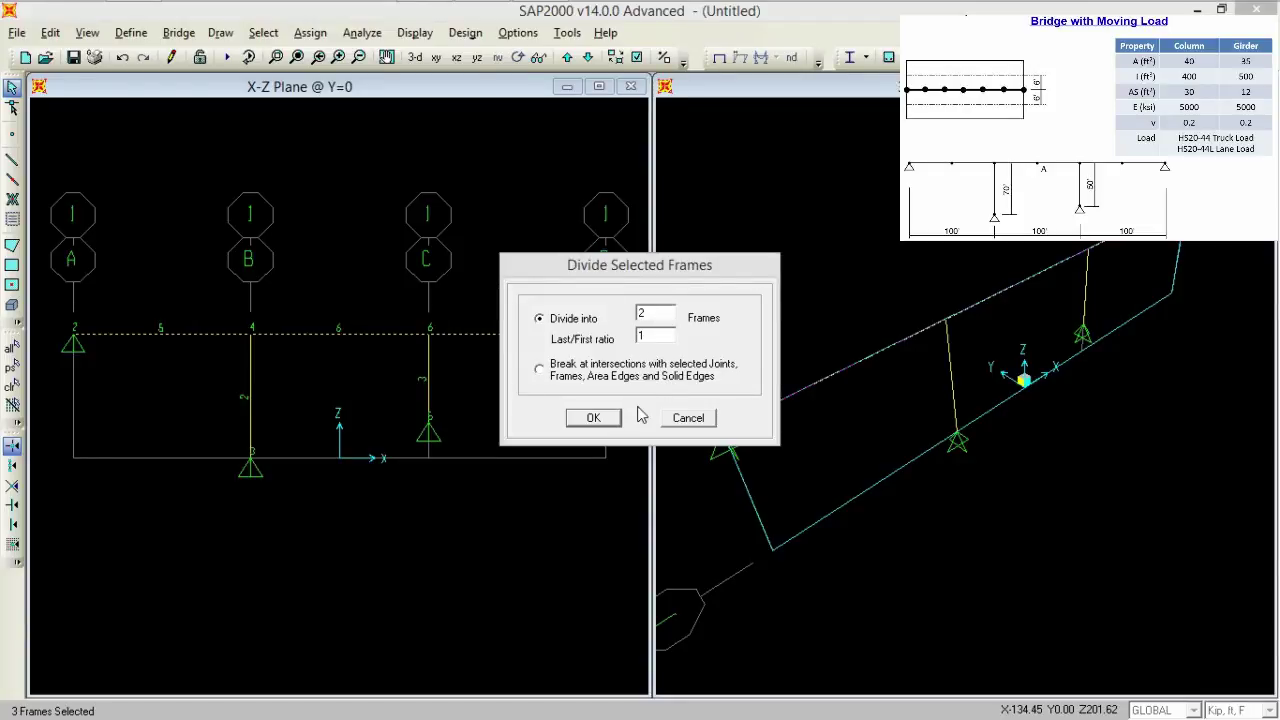
left_click(592, 419)
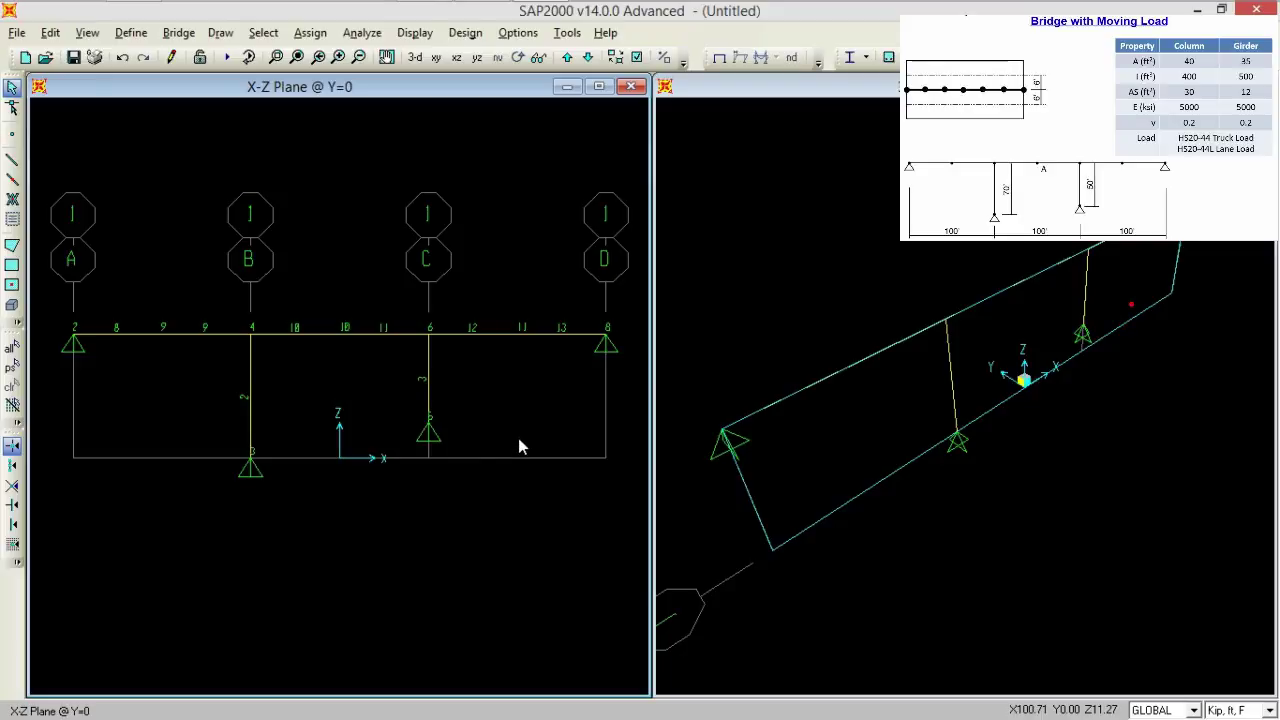
Open the lane definitions and start a new lane defined from frames.
left_click(131, 33)
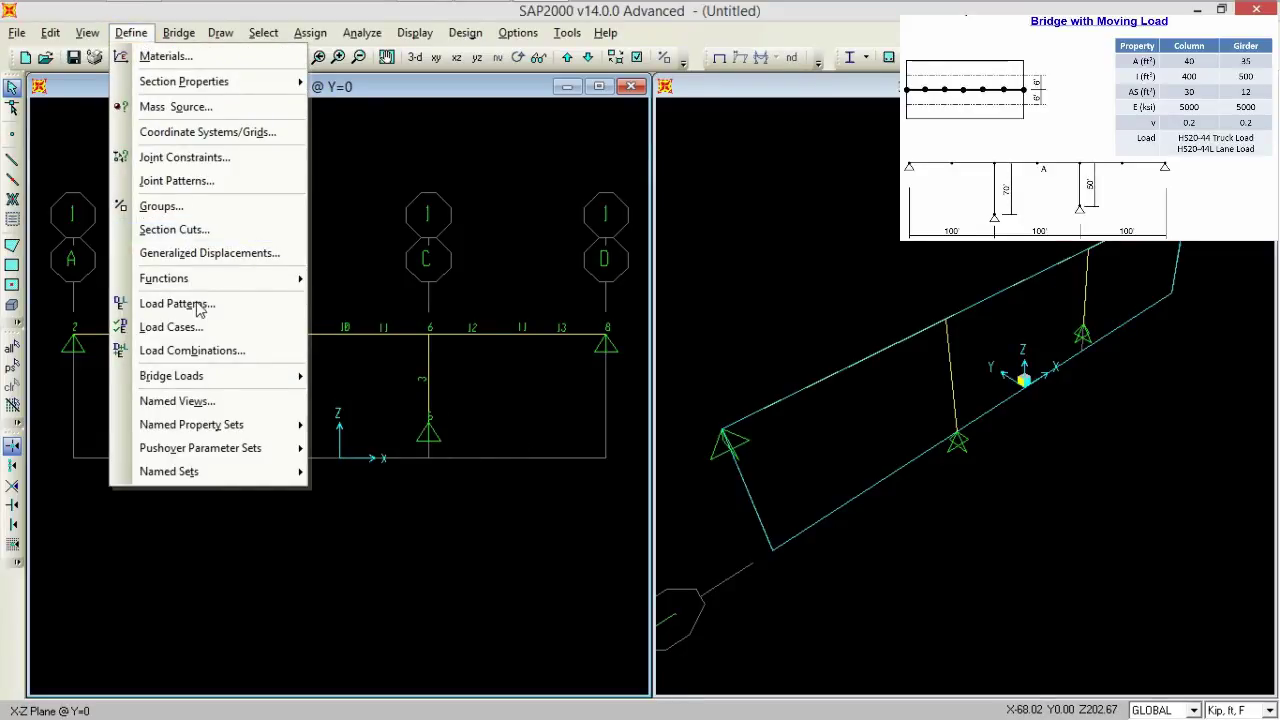
mouse_move(229, 375)
left_click(322, 377)
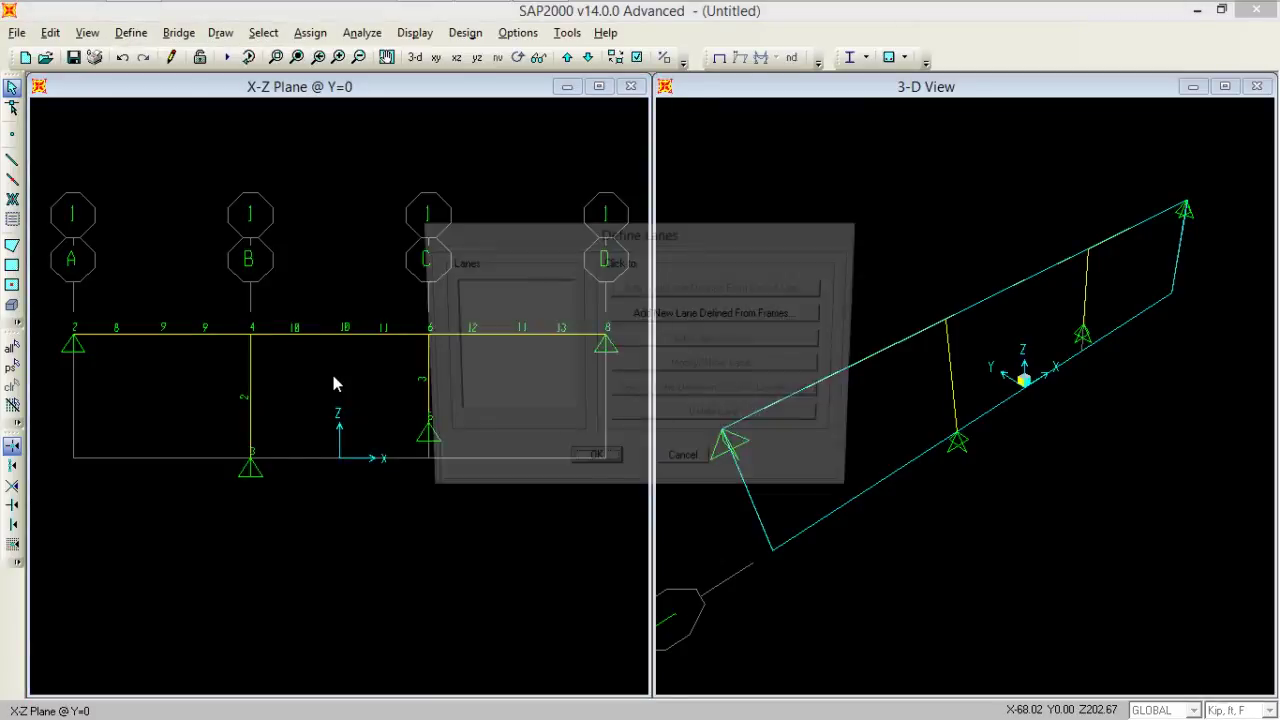
left_click_drag(583, 233, 858, 209)
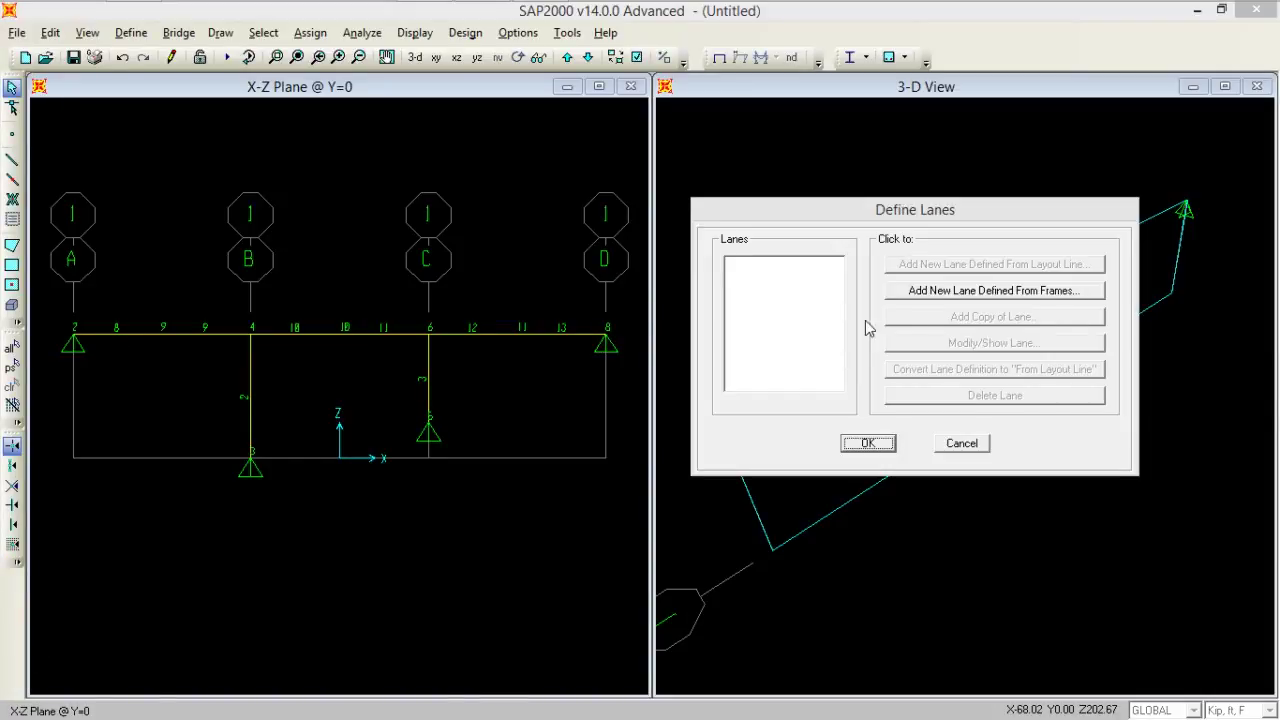
left_click(970, 291)
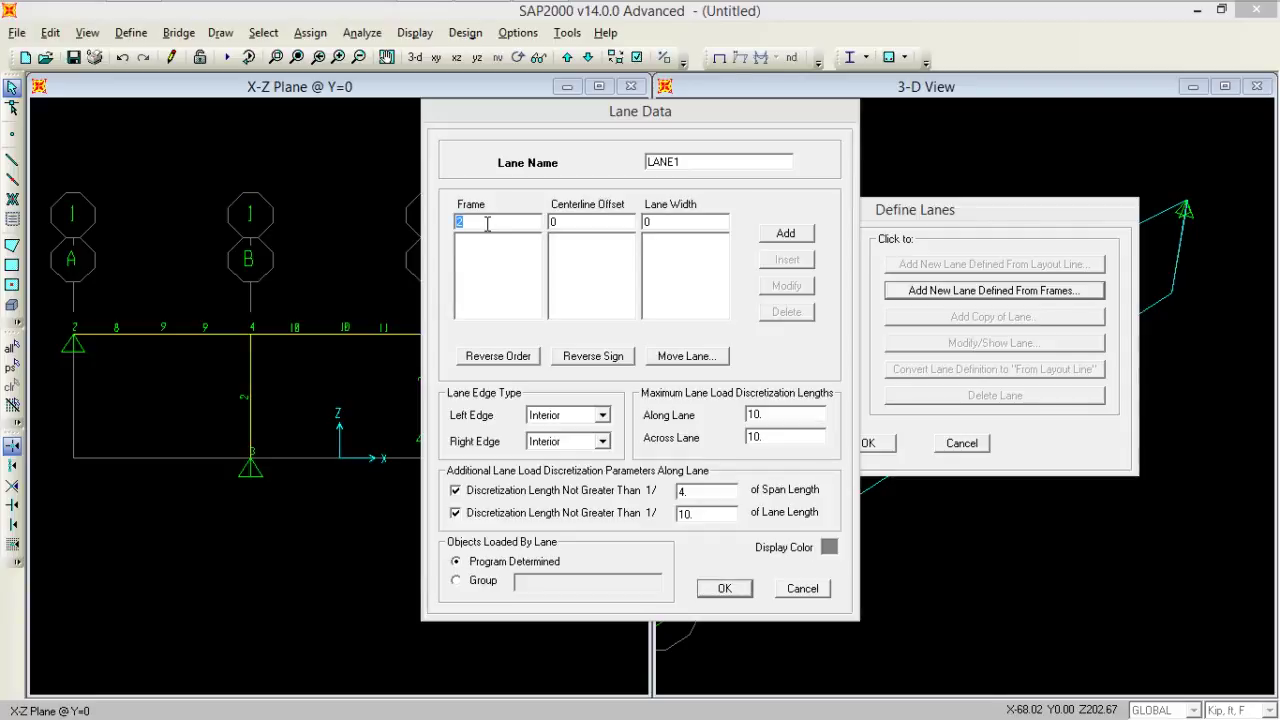
Add deck frames 8, 9, 10 and 11 to LANE1 at centerline offset 6.
type("8")
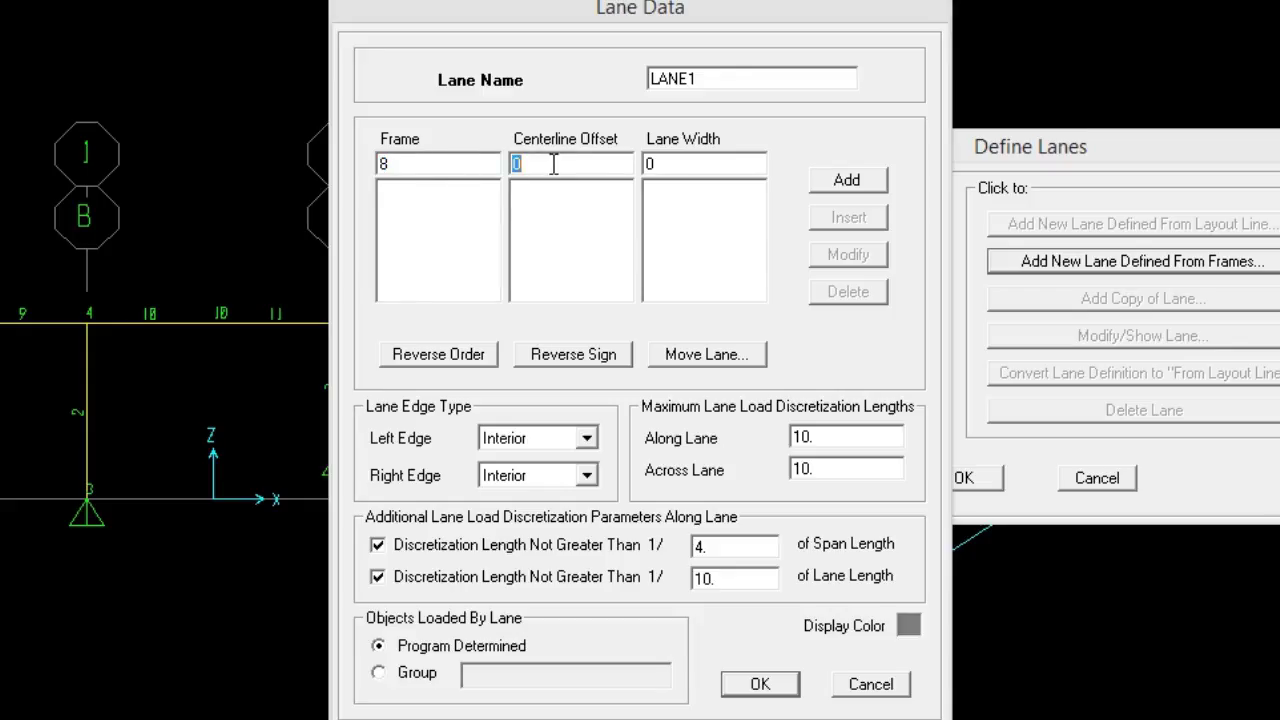
type("6")
left_click(842, 181)
double_click(478, 168)
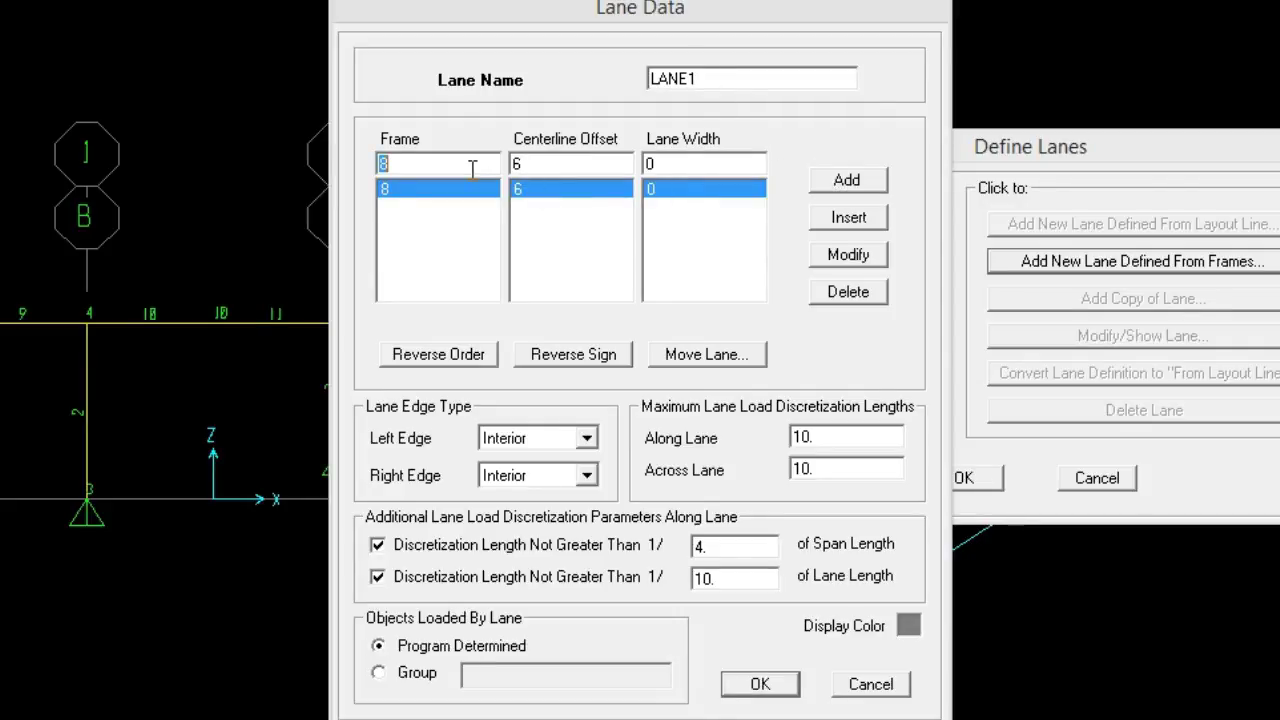
type("9")
left_click(805, 182)
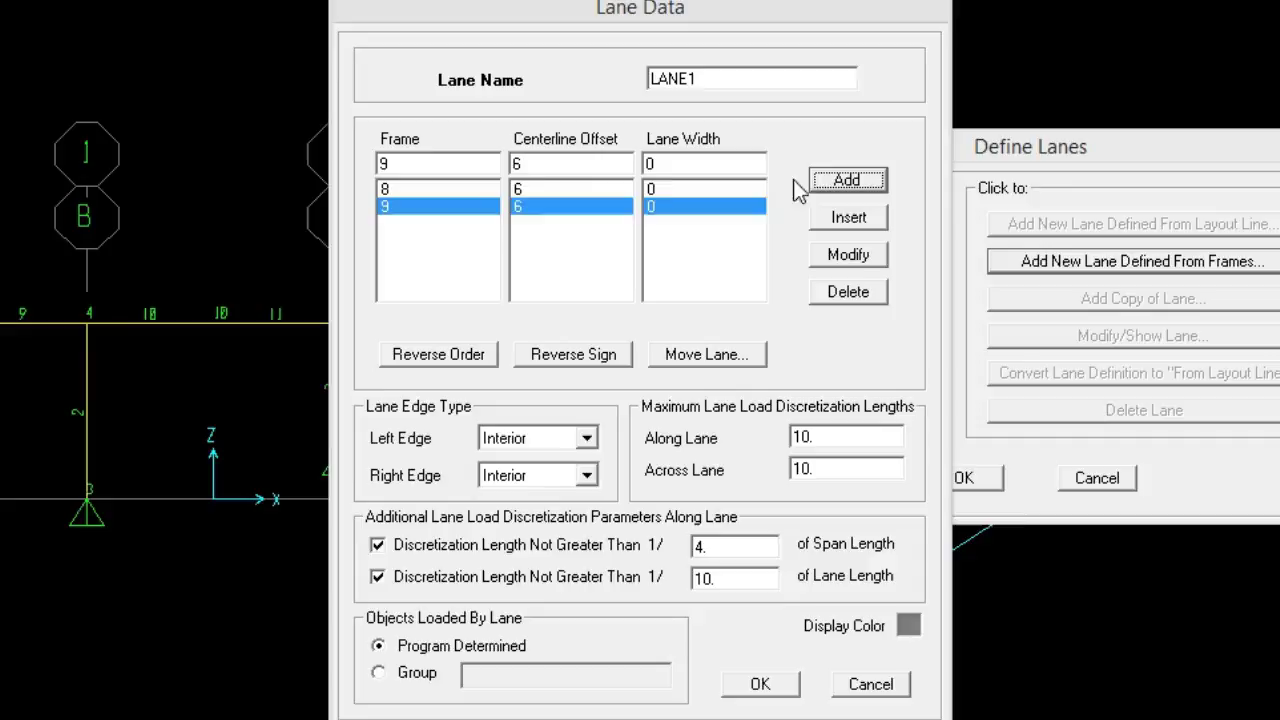
double_click(463, 160)
type("1")
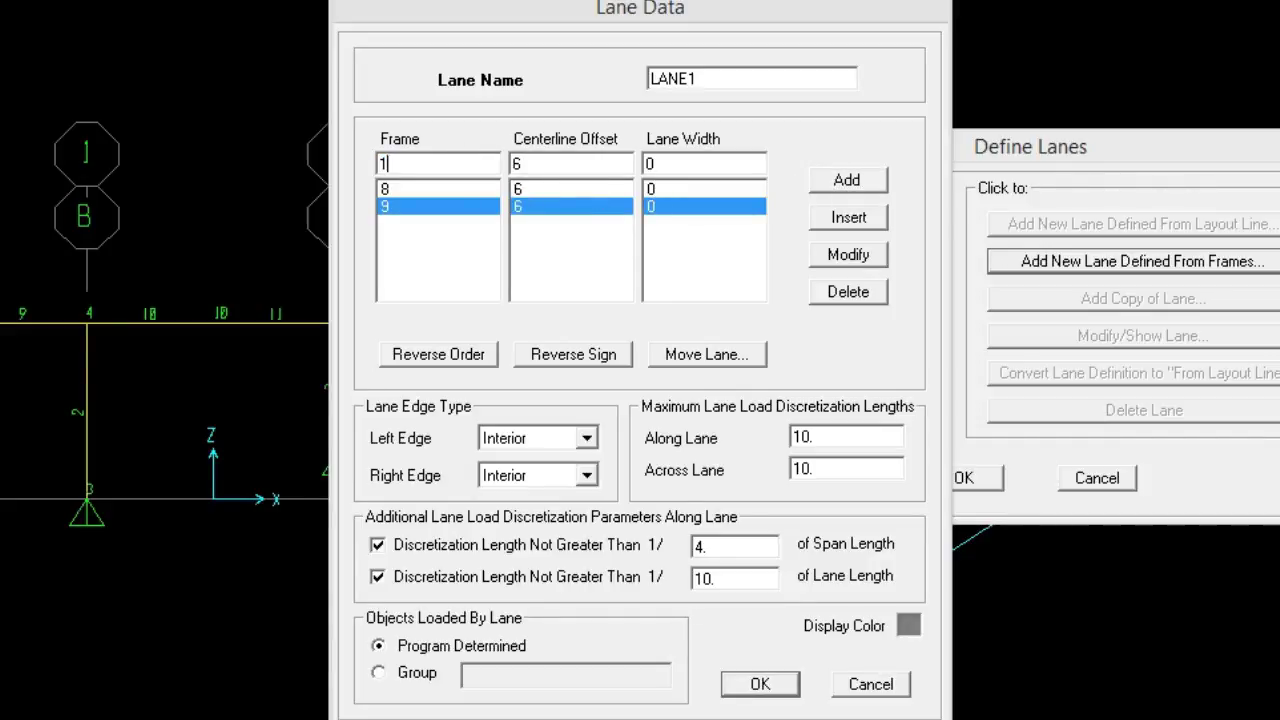
type("0")
left_click(850, 180)
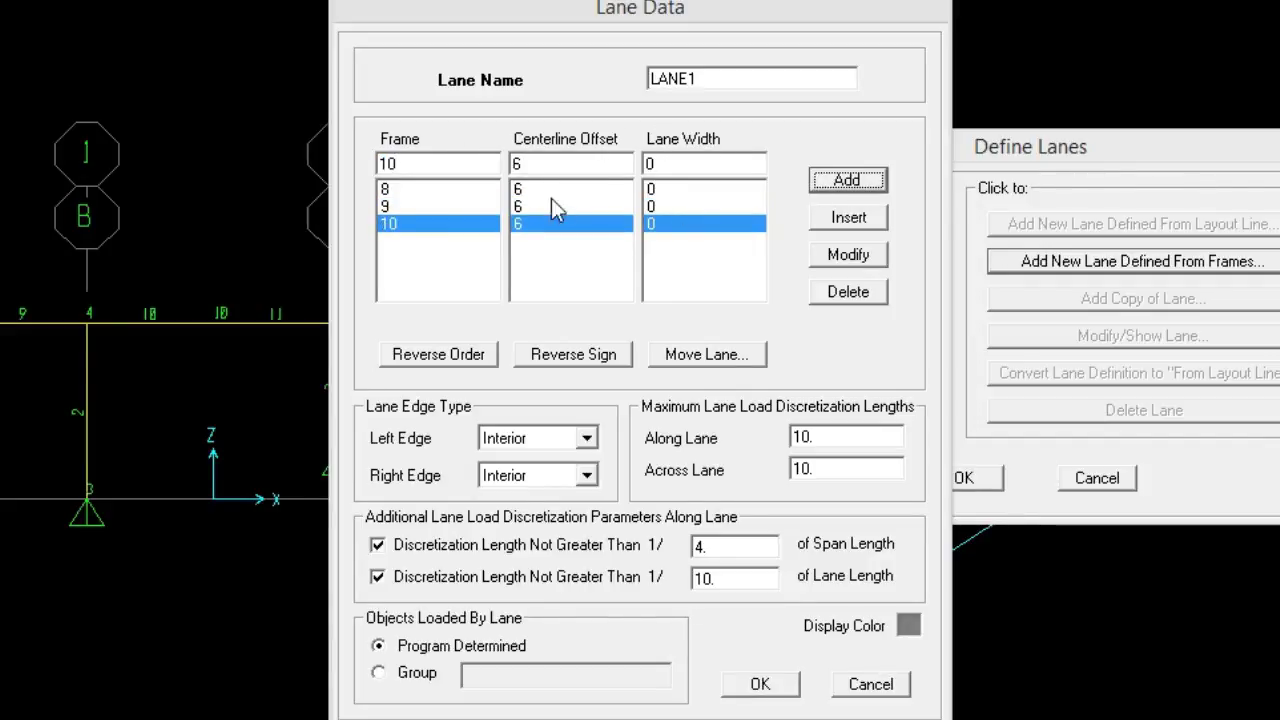
double_click(424, 167)
type("11")
left_click(846, 181)
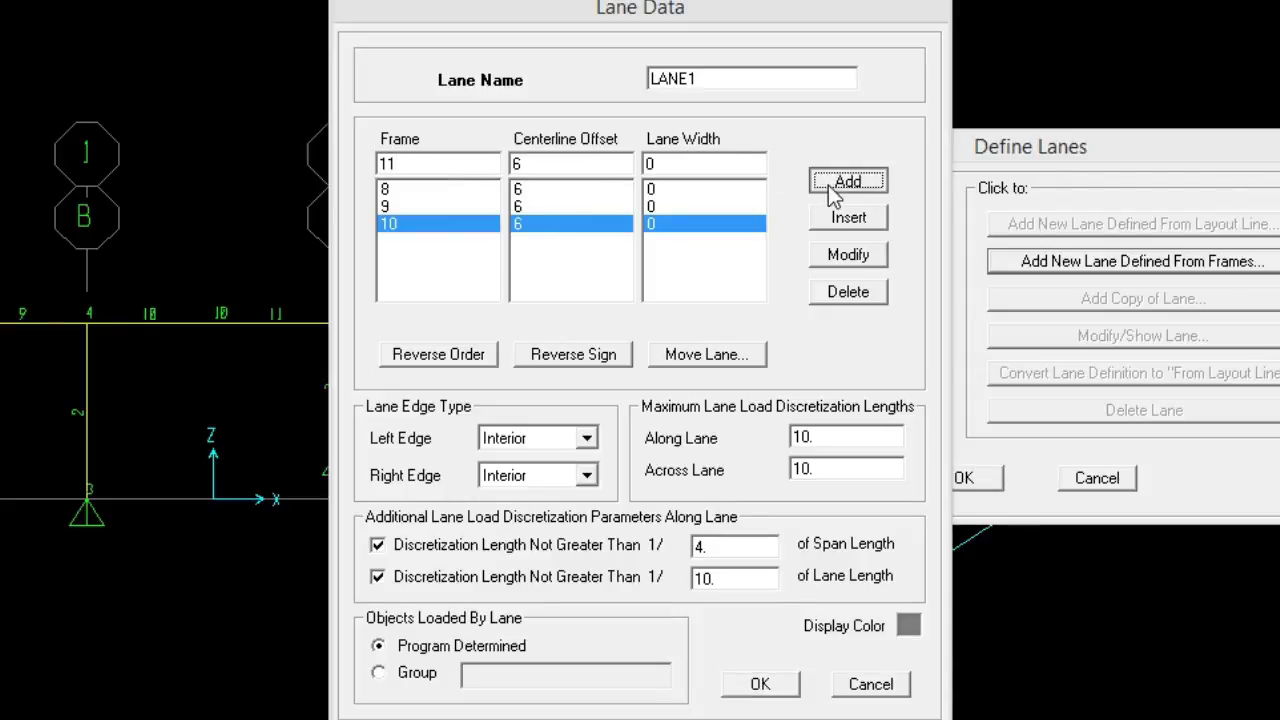
Add frames 12 and 13 and save LANE1.
double_click(424, 167)
type("12")
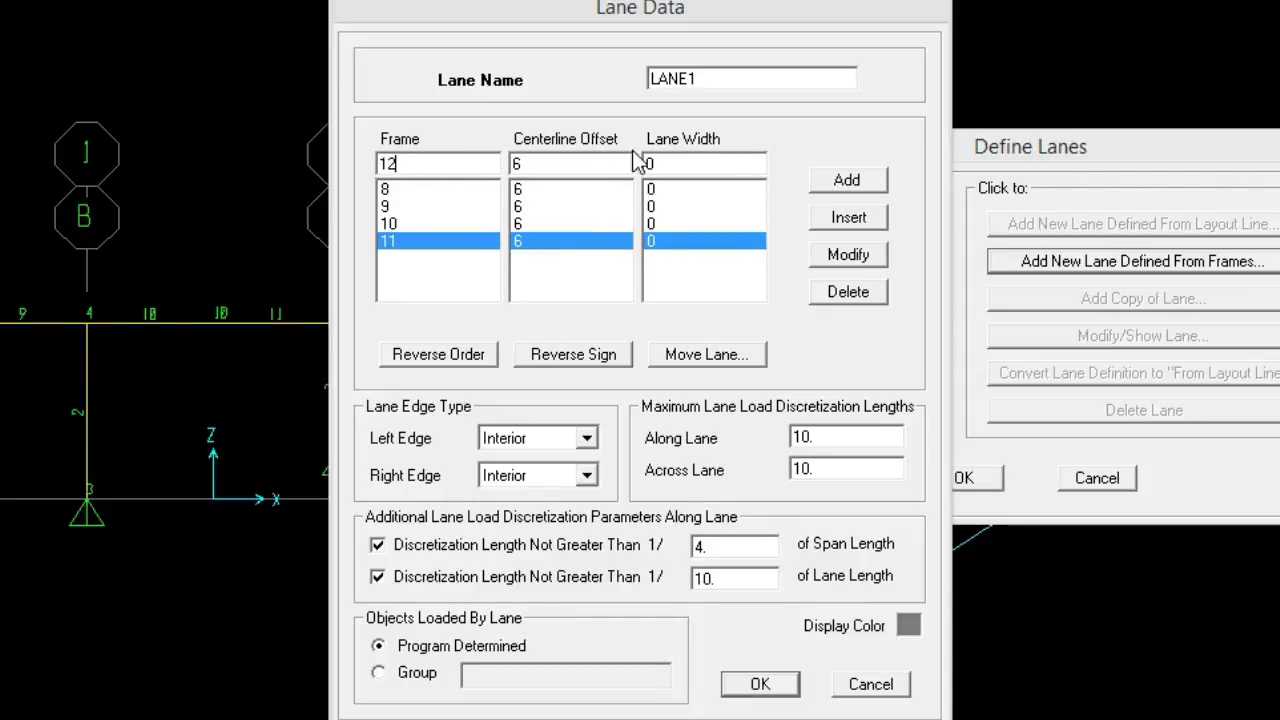
left_click(846, 181)
double_click(441, 167)
type("1")
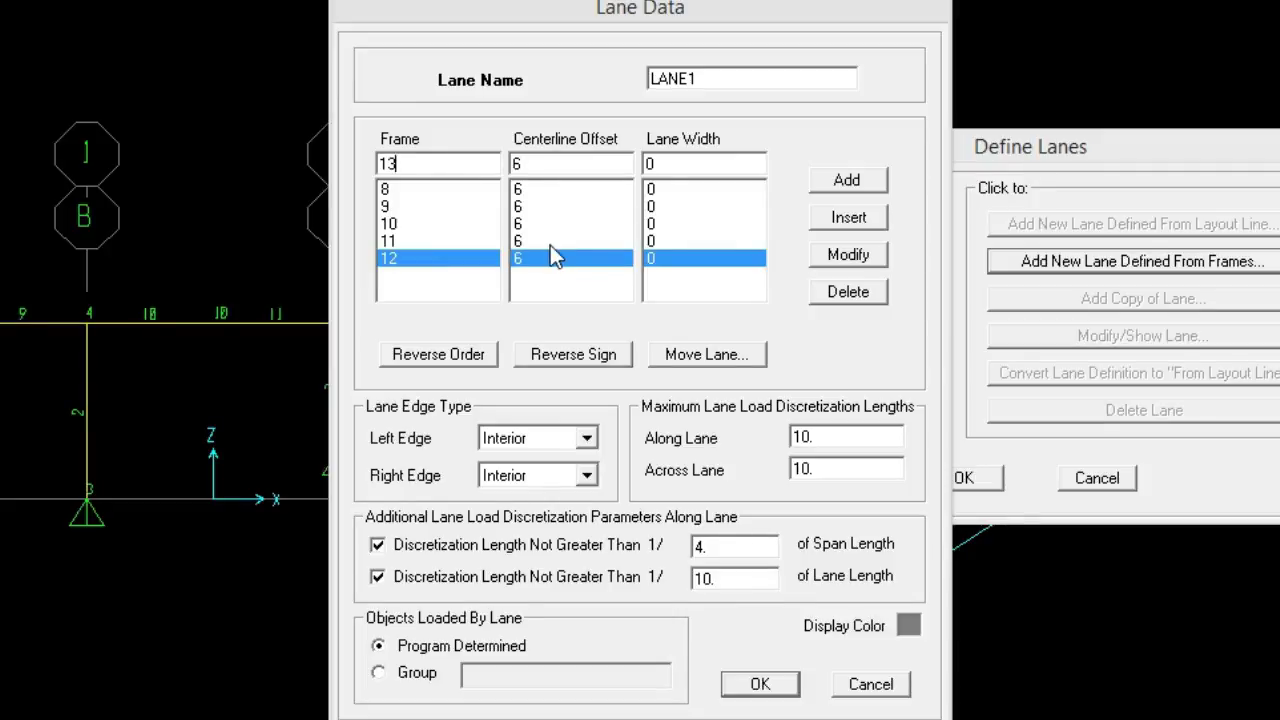
left_click(840, 183)
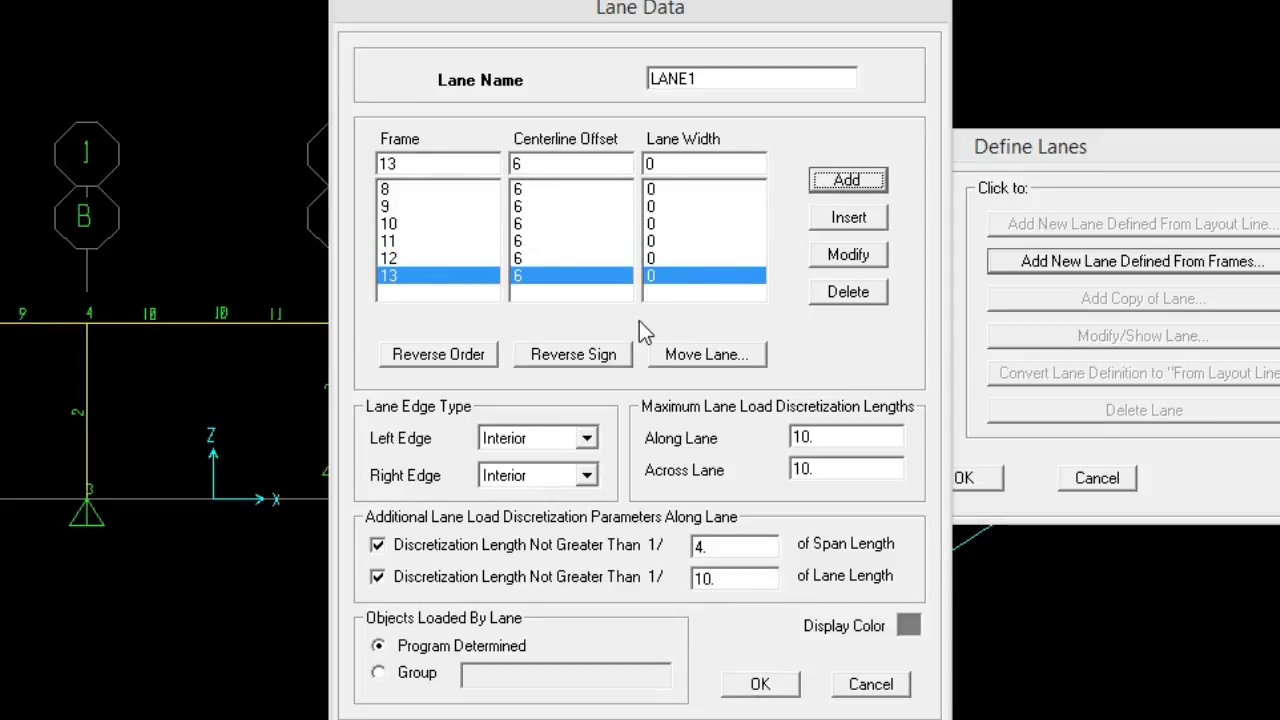
left_click(758, 683)
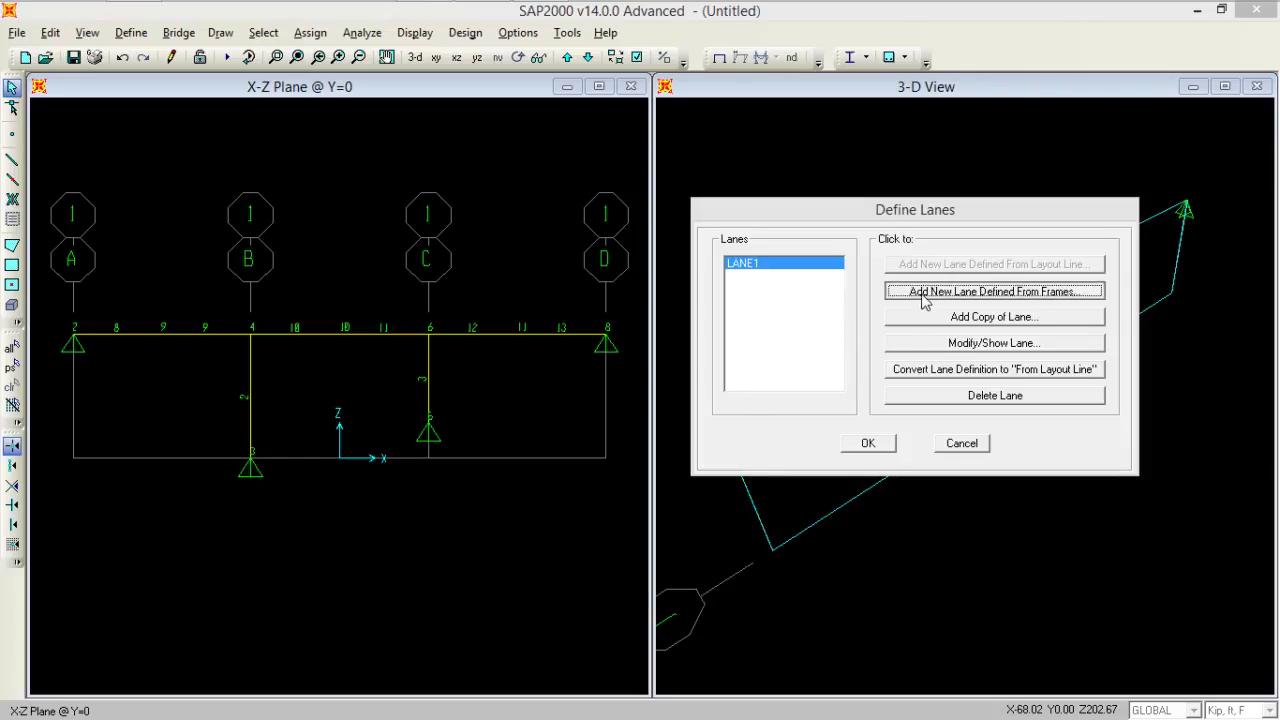
Build LANE2 from frames 8 through 13 at offset -6, then close Define Lanes.
left_click(1020, 263)
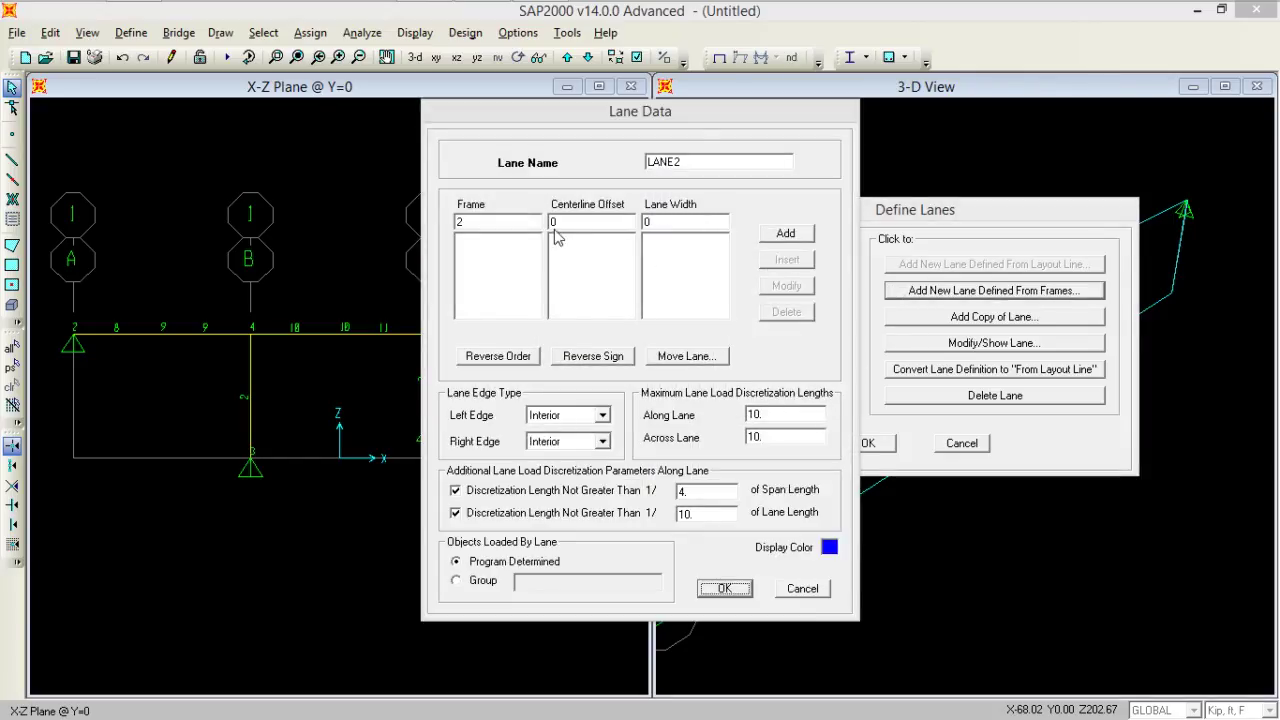
left_click(473, 220)
left_click(786, 234)
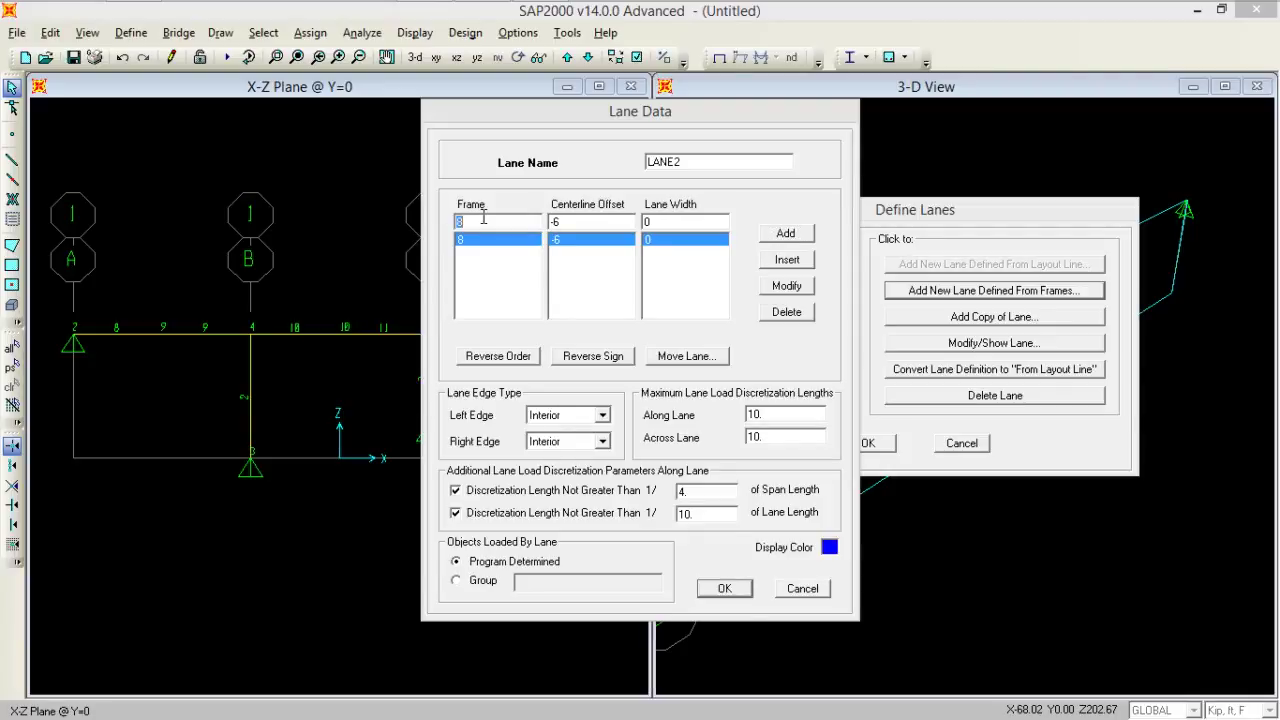
left_click(786, 234)
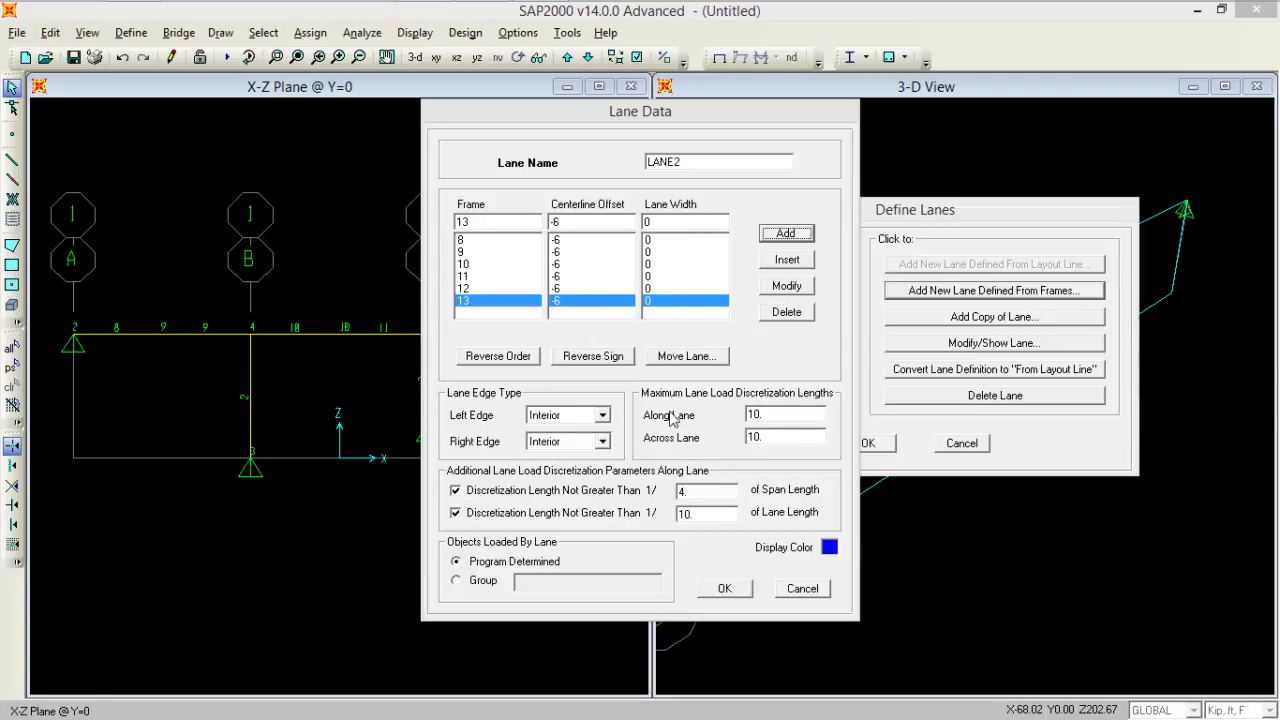
left_click(706, 590)
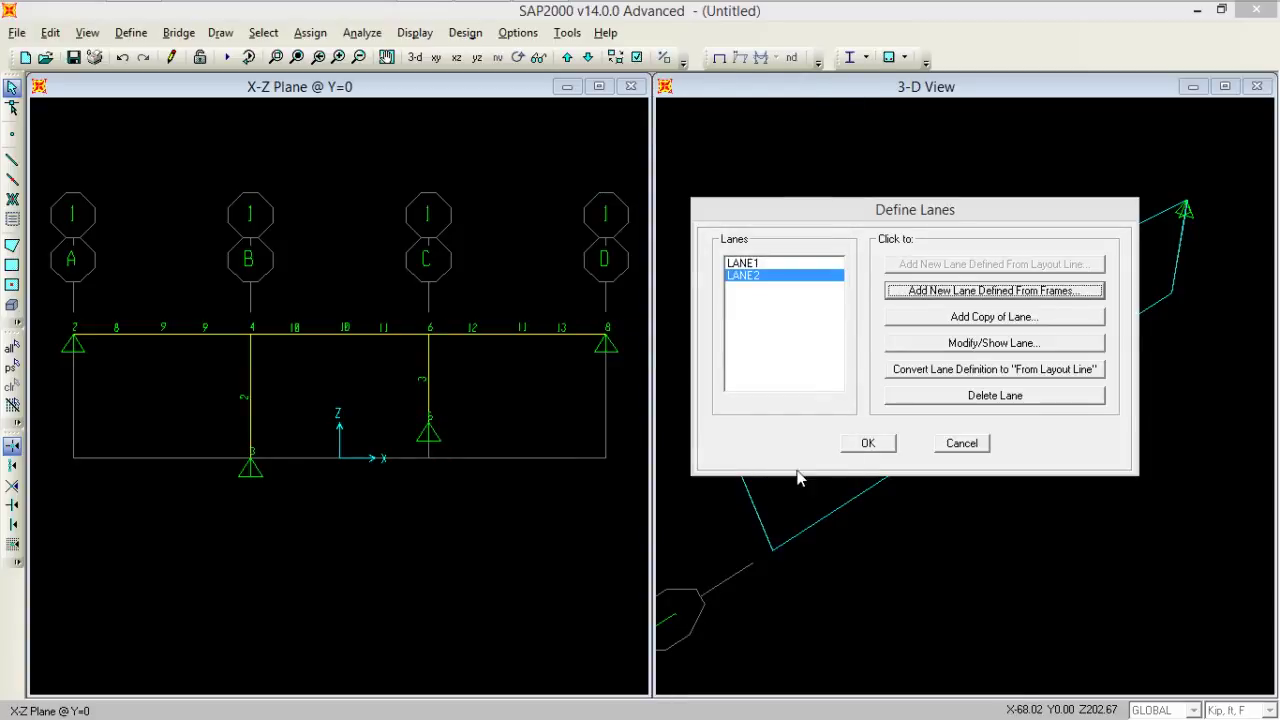
left_click(845, 447)
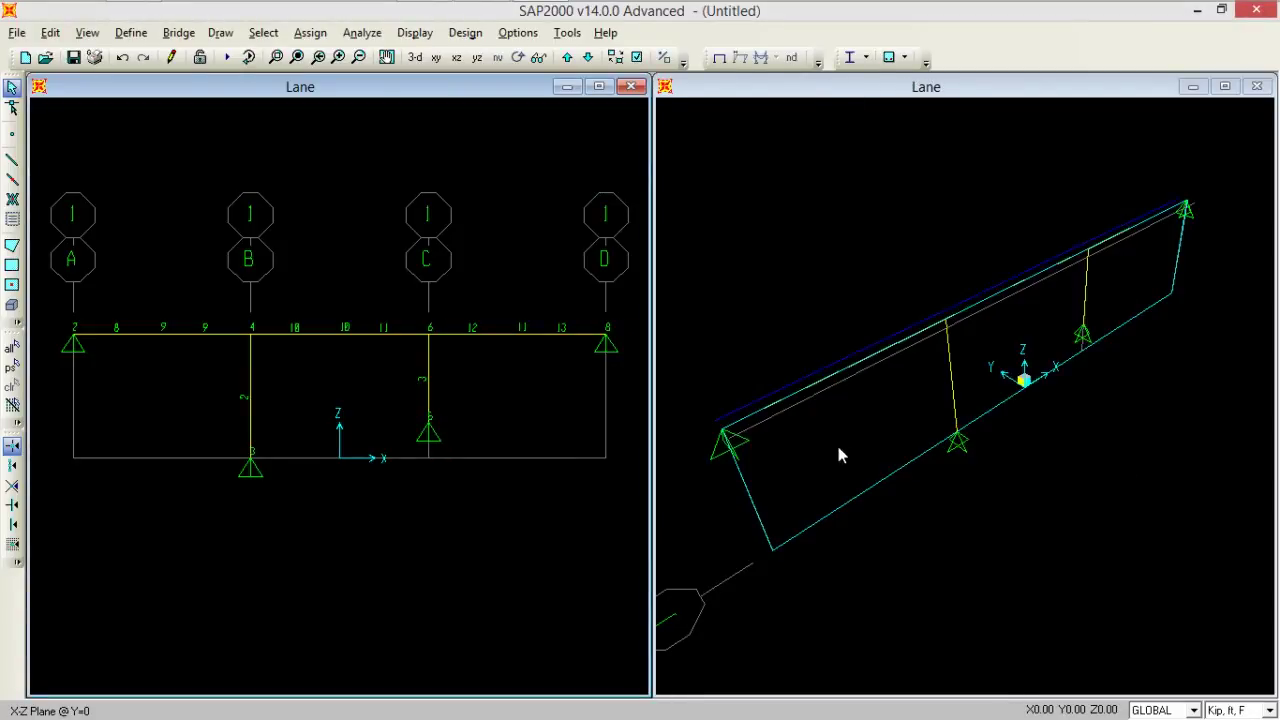
Add a standard HSn-44 vehicle with scale factor 20.
left_click(130, 34)
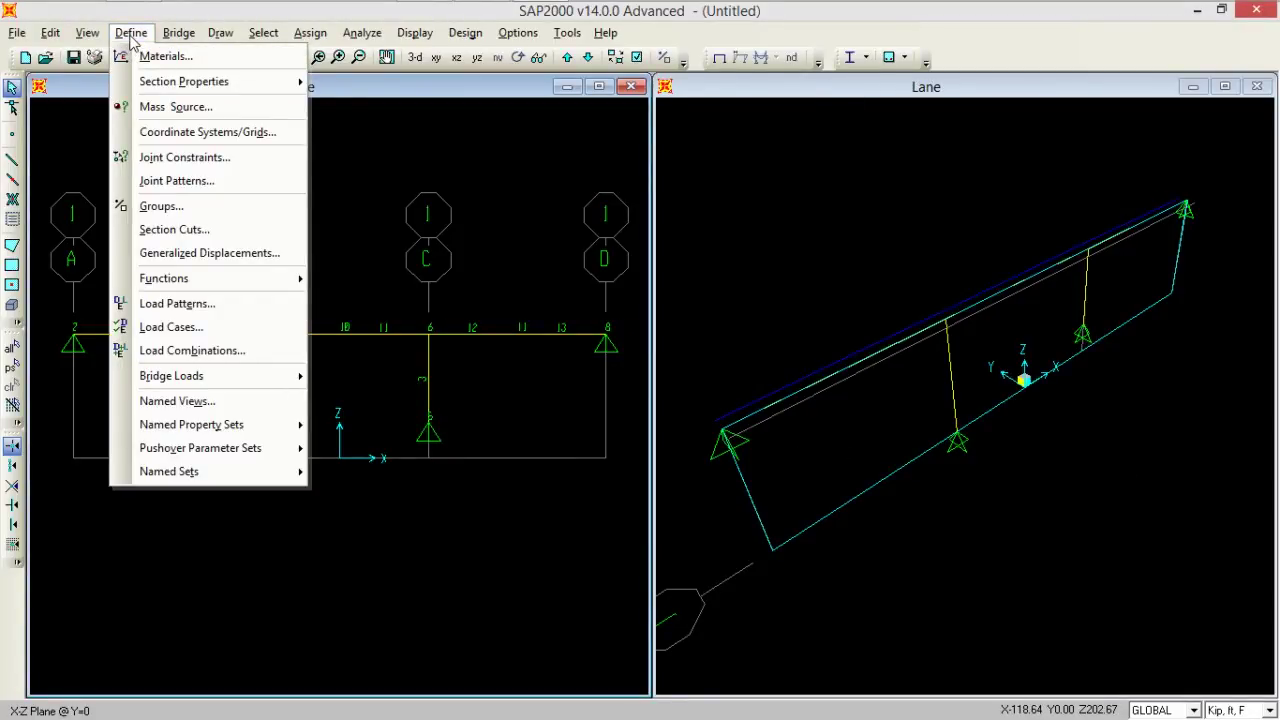
mouse_move(237, 373)
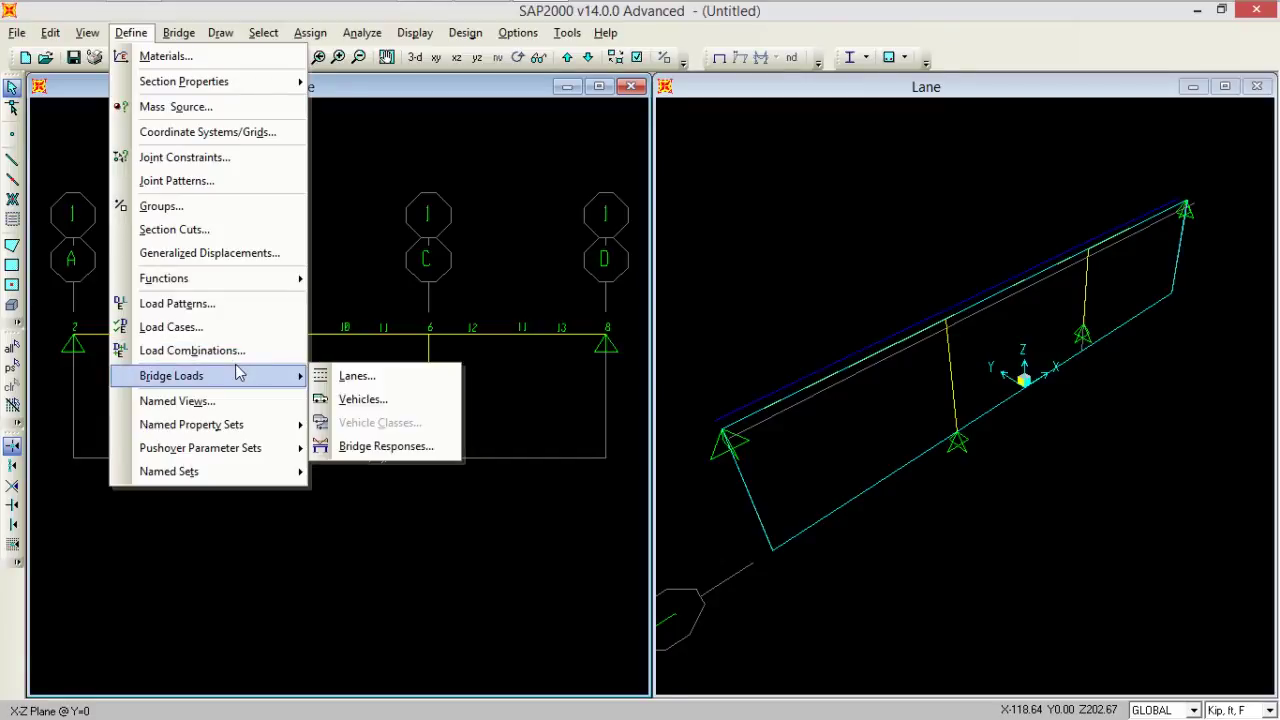
left_click(362, 399)
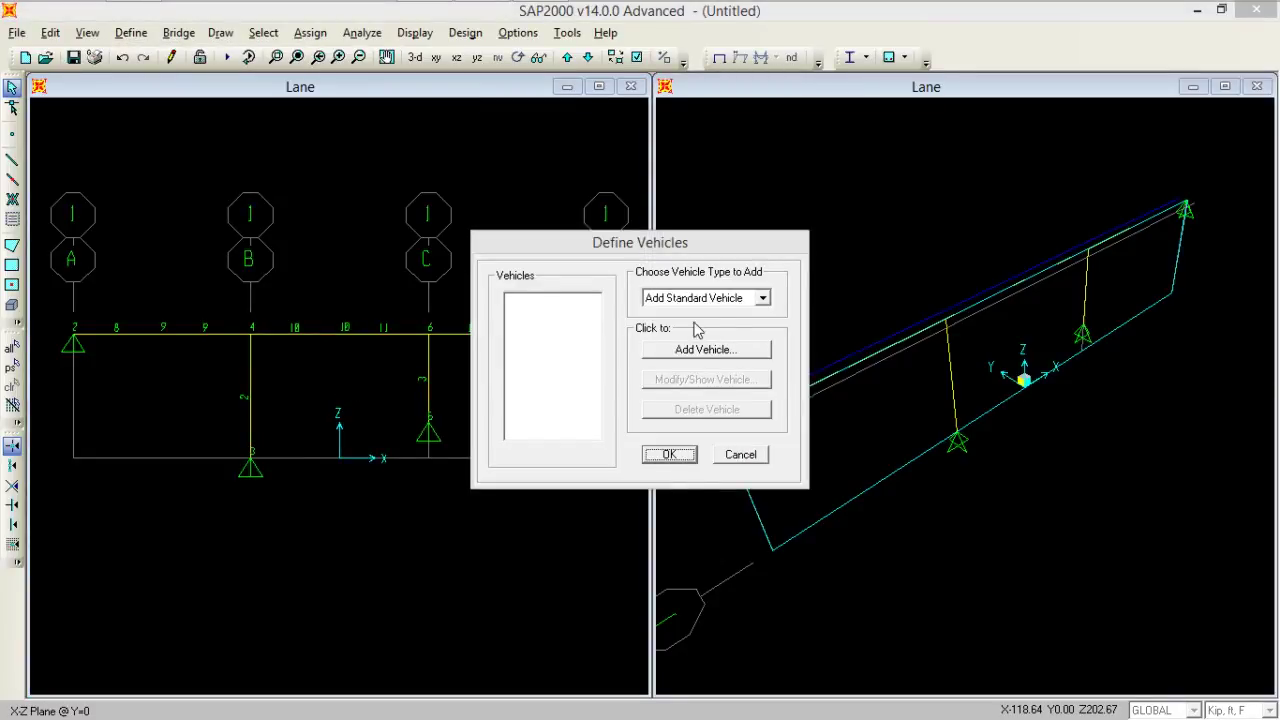
left_click(720, 299)
left_click(709, 302)
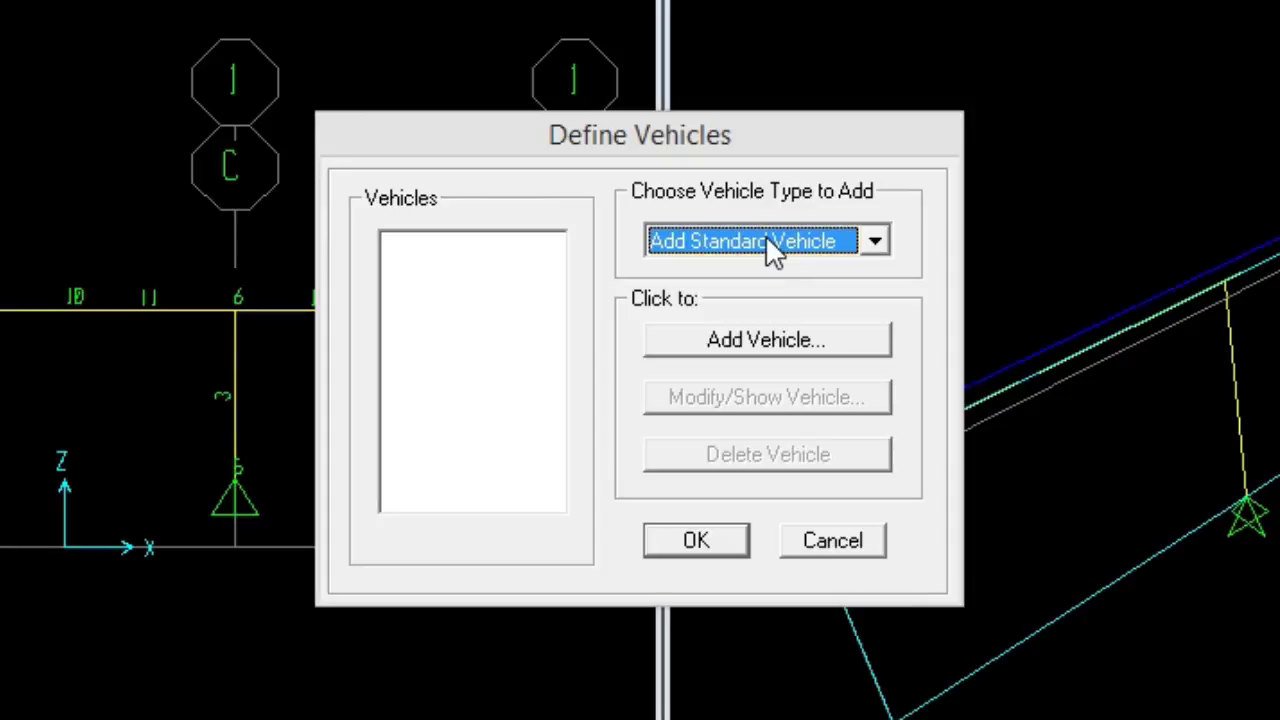
left_click(758, 343)
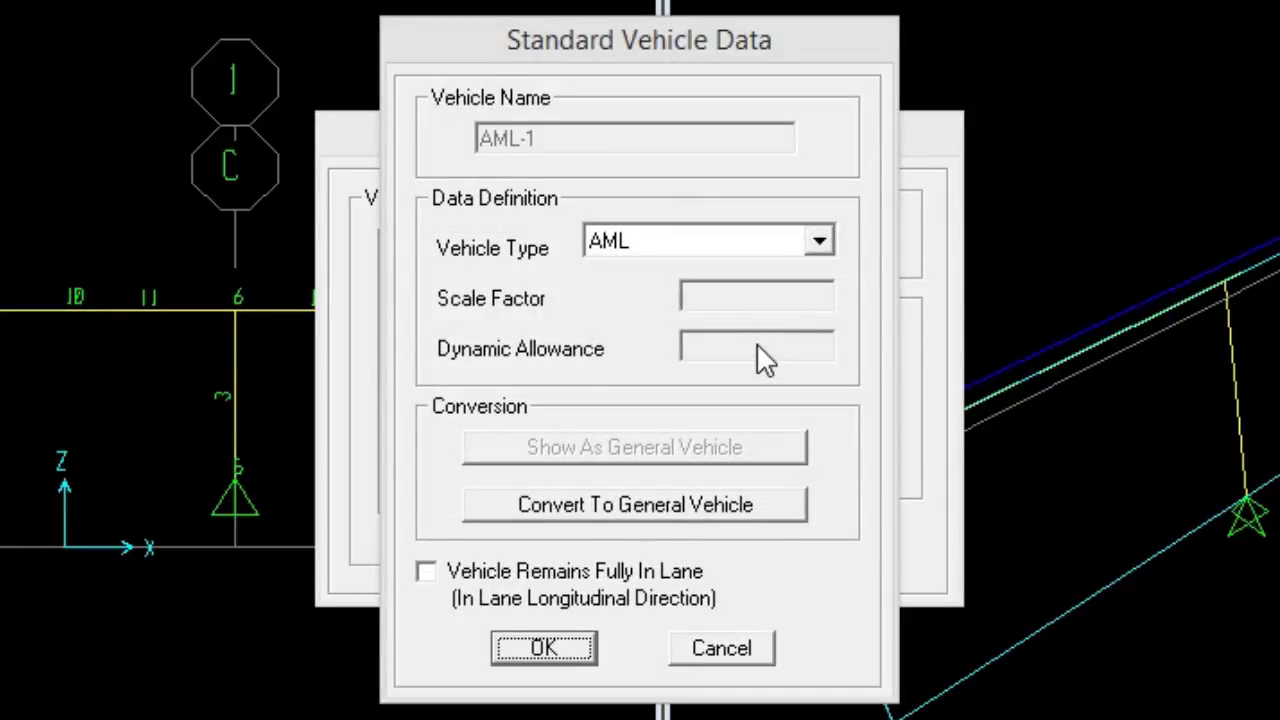
left_click(816, 242)
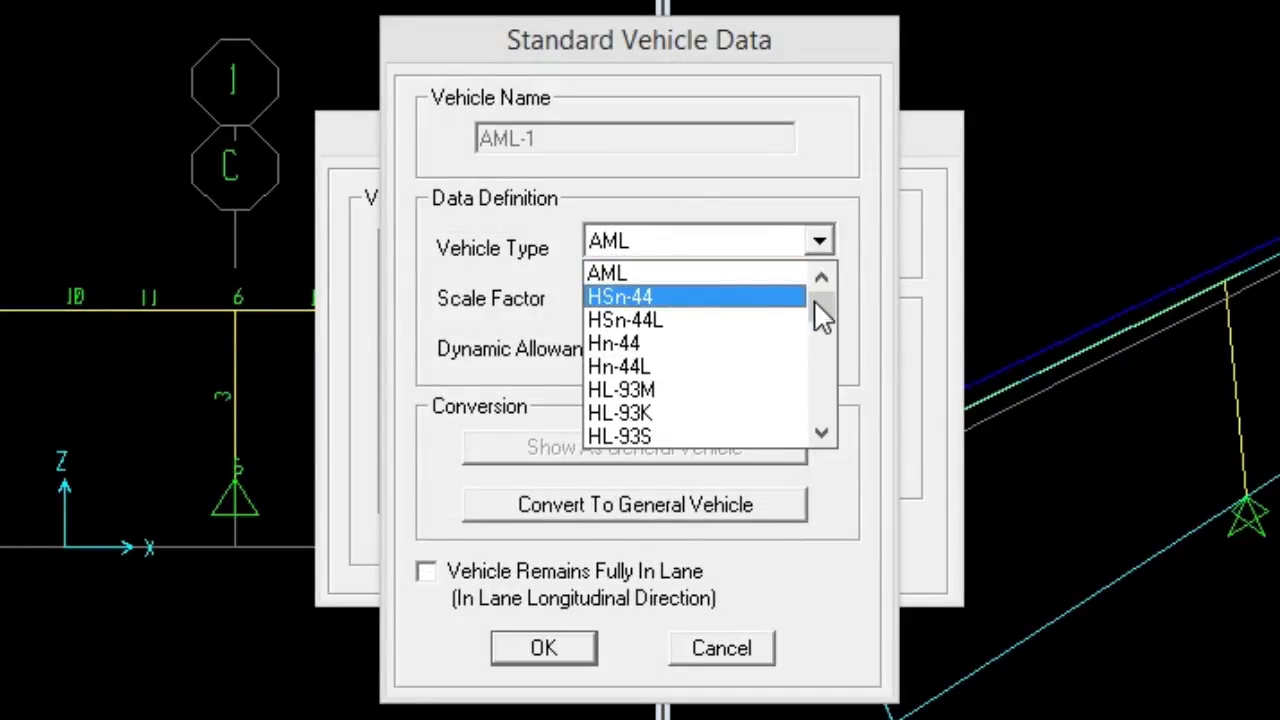
left_click(694, 295)
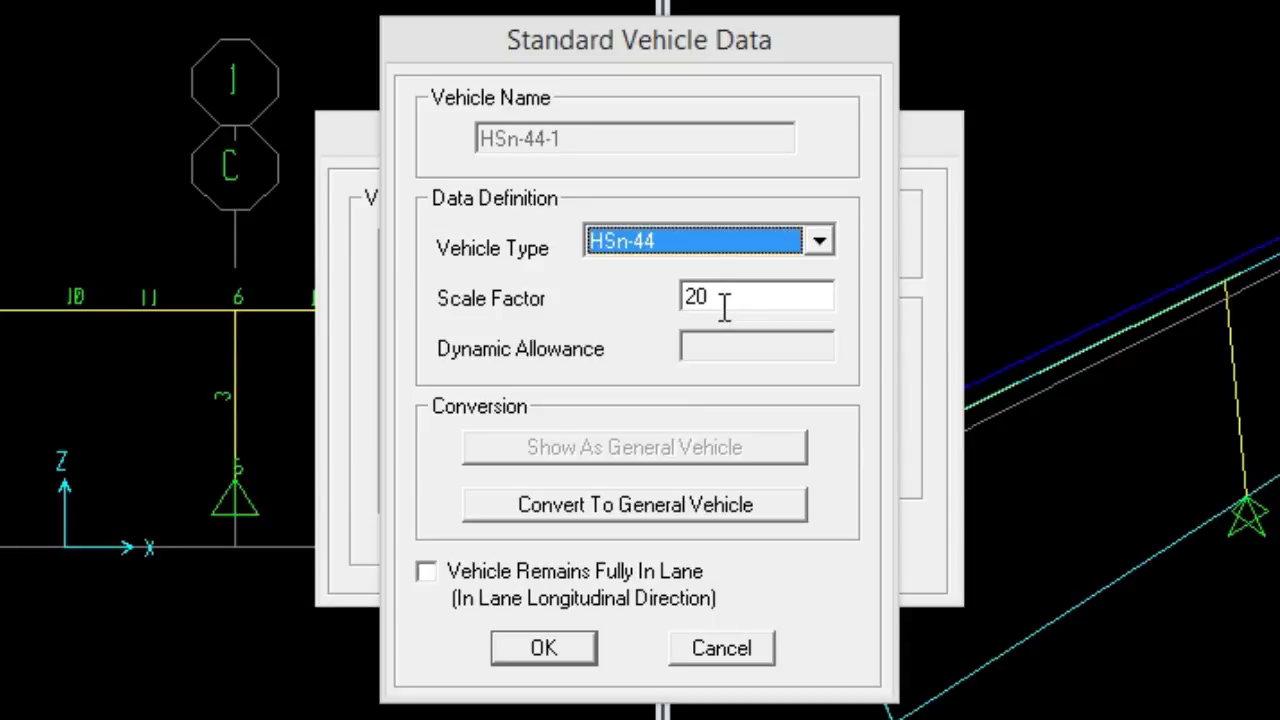
left_click(725, 307)
left_click(725, 307)
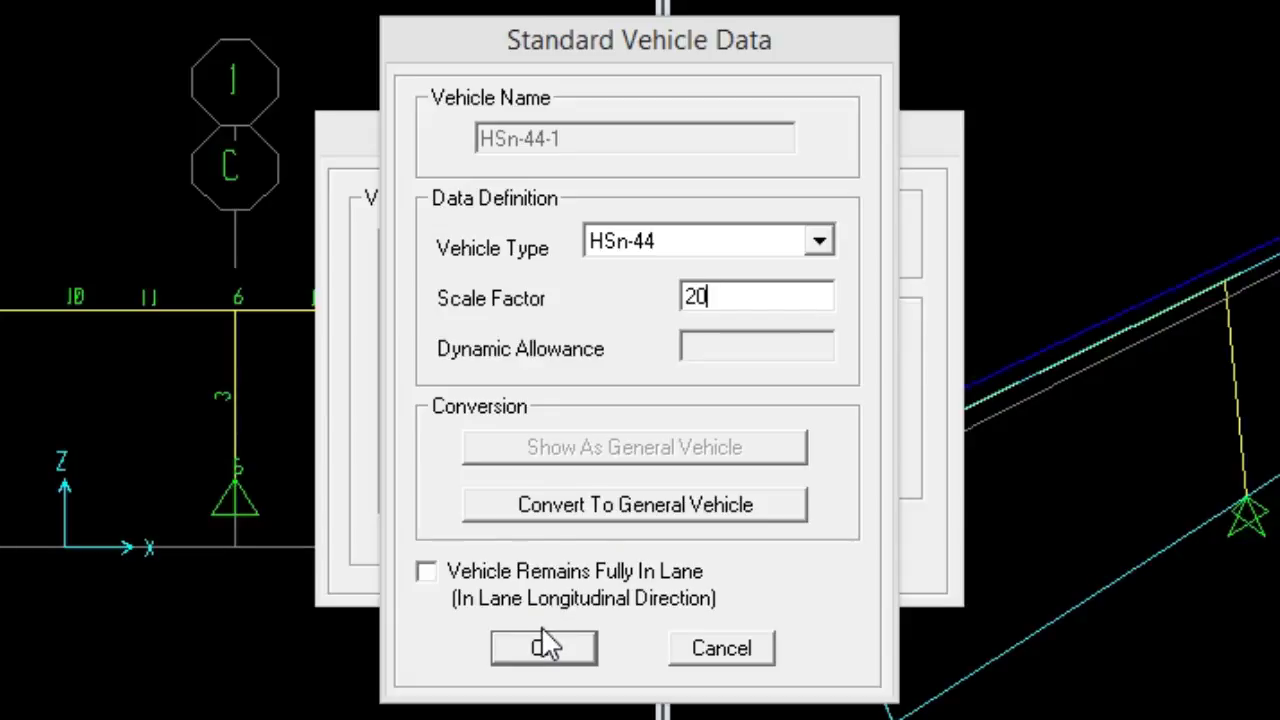
left_click(553, 648)
Add a standard HSn-44L vehicle with scale factor 20 and close vehicle definitions.
left_click(768, 341)
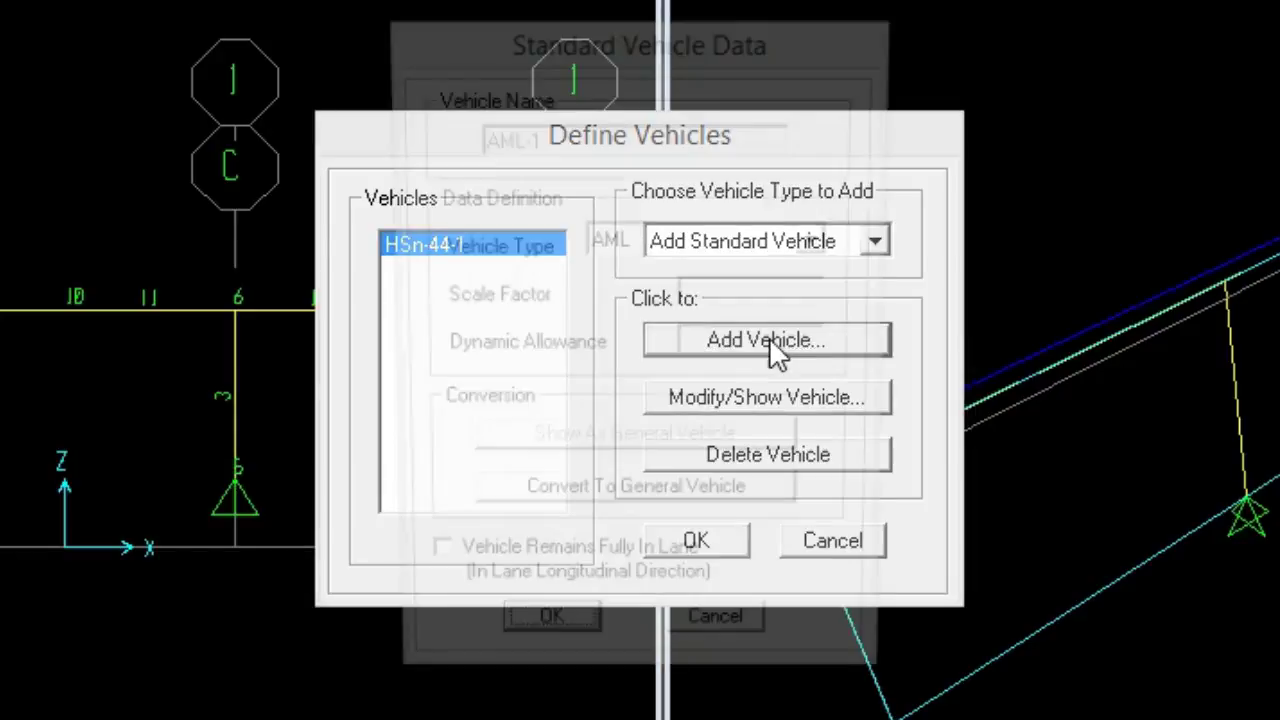
left_click(818, 242)
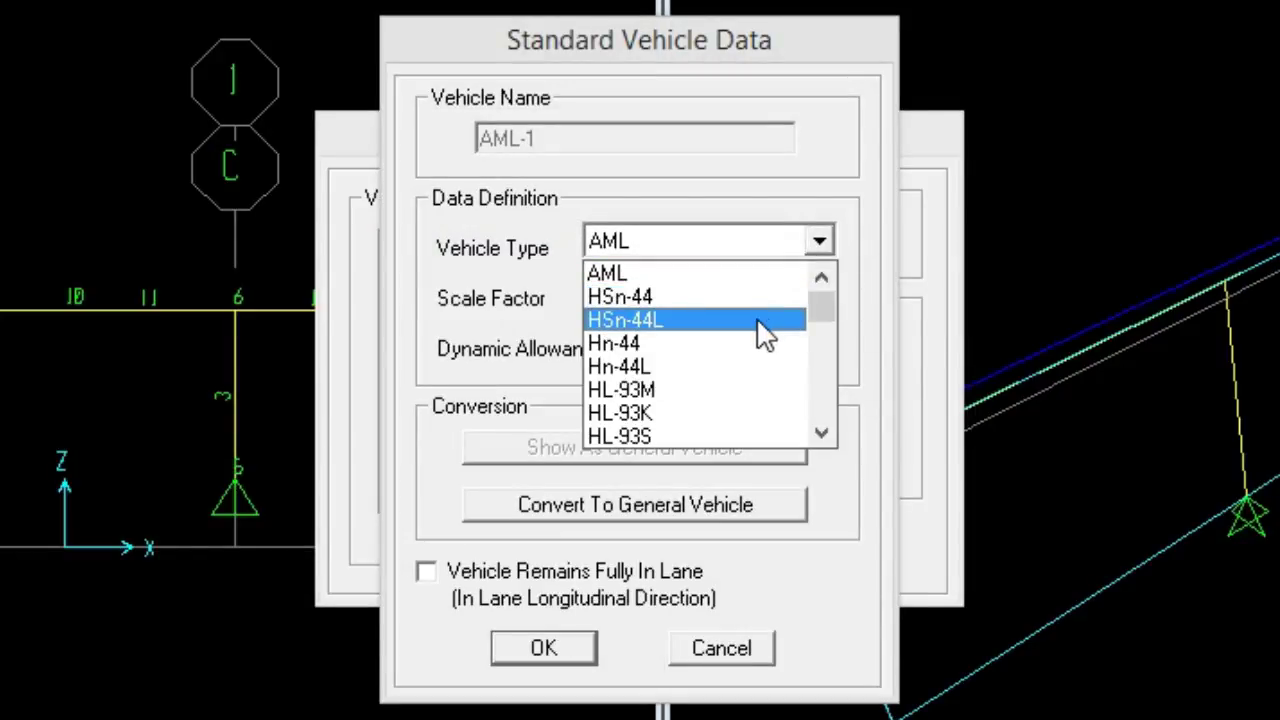
left_click(765, 320)
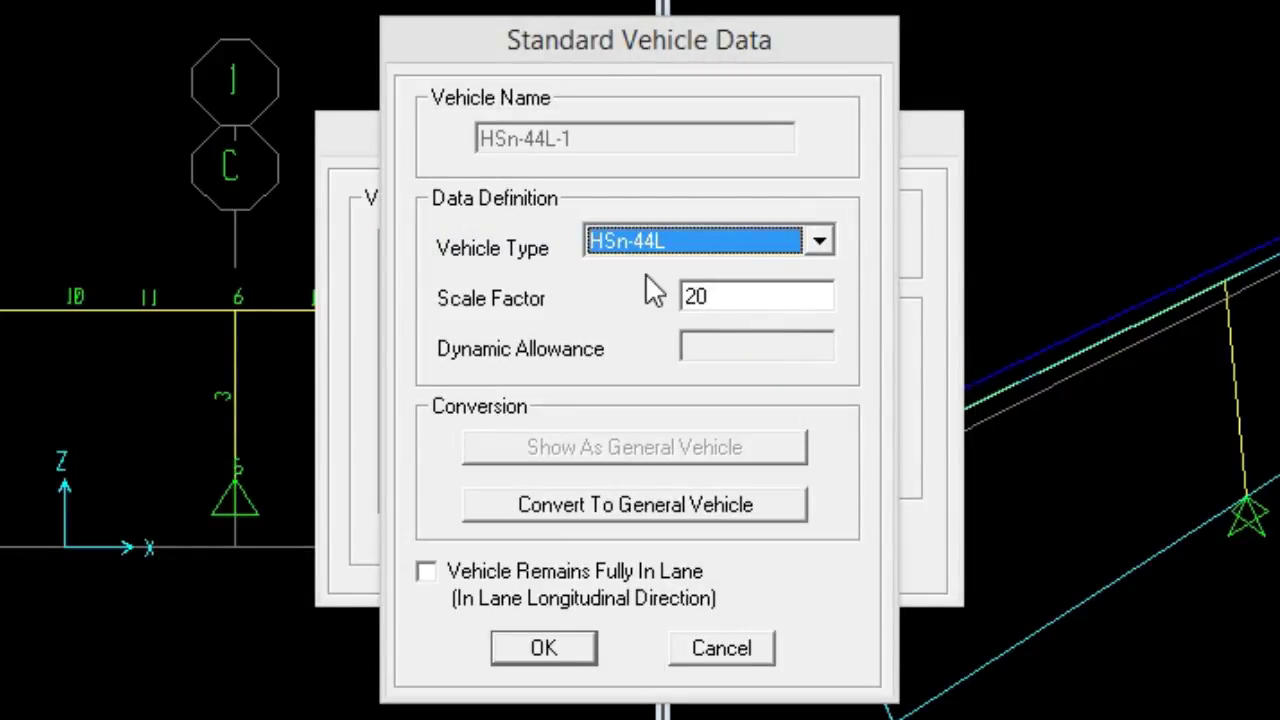
double_click(720, 297)
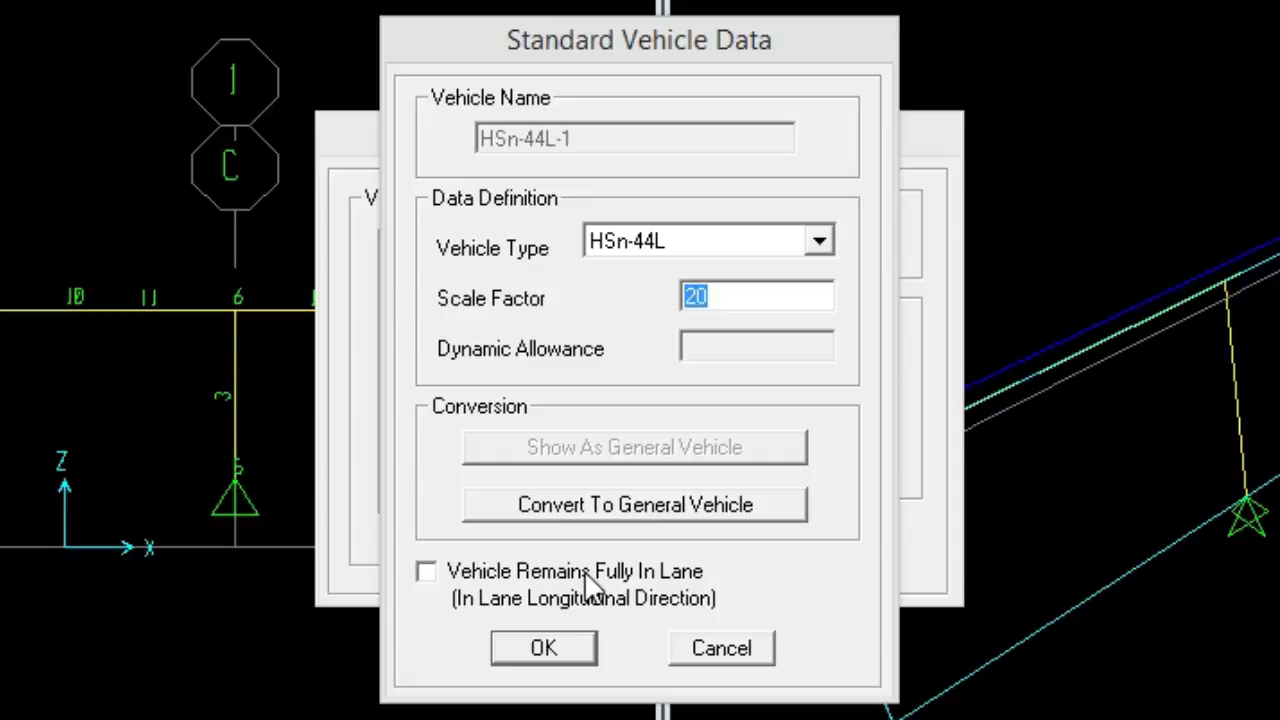
left_click(556, 642)
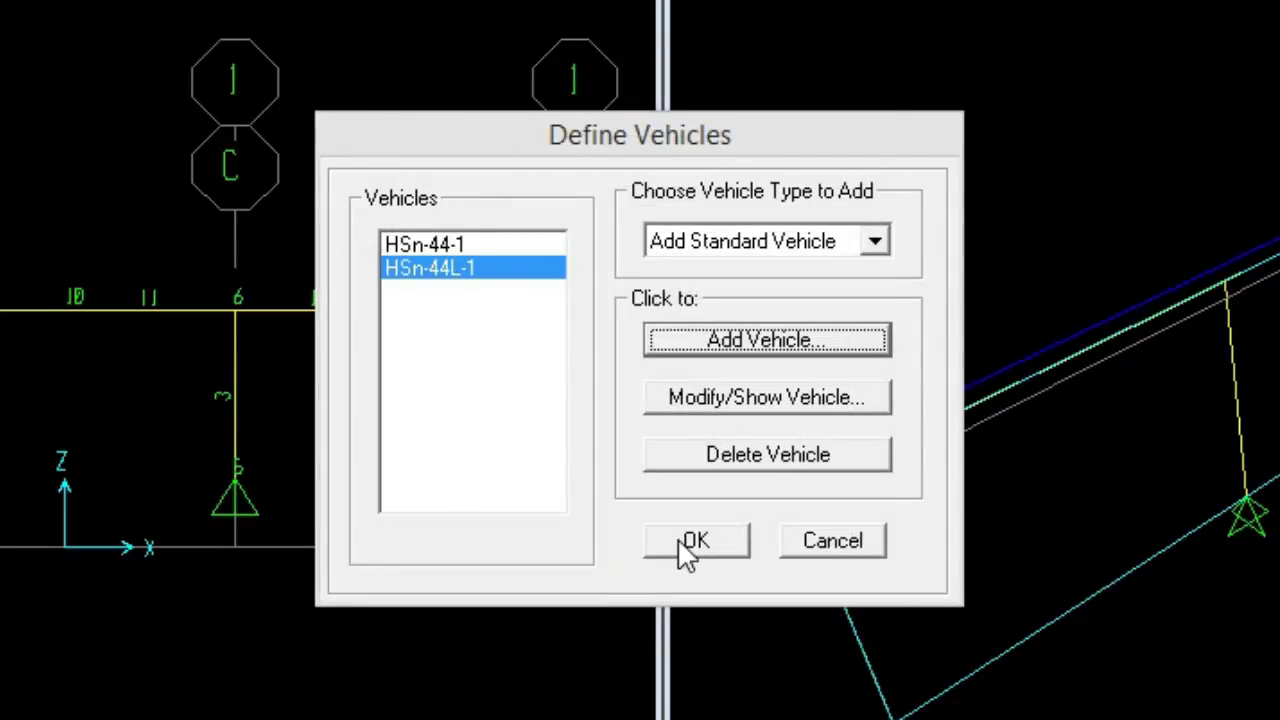
left_click(681, 540)
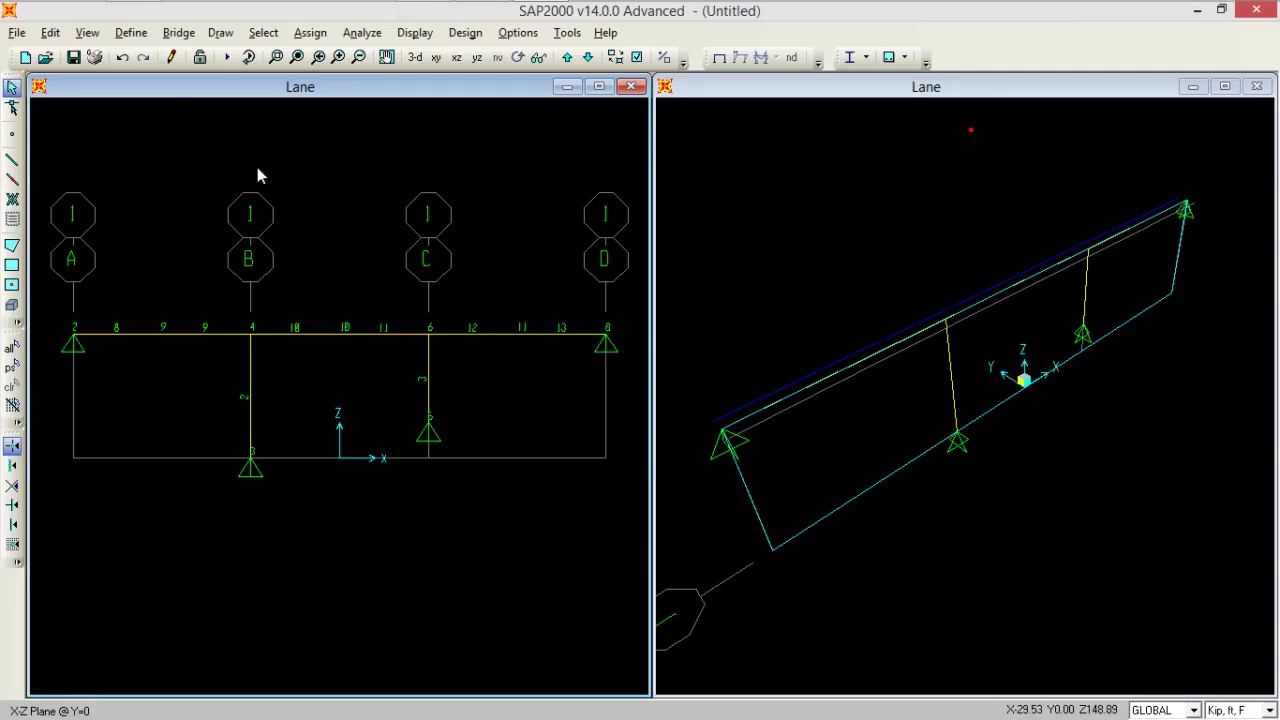
Start a new vehicle class and add HSn-44-1 to it.
left_click(128, 33)
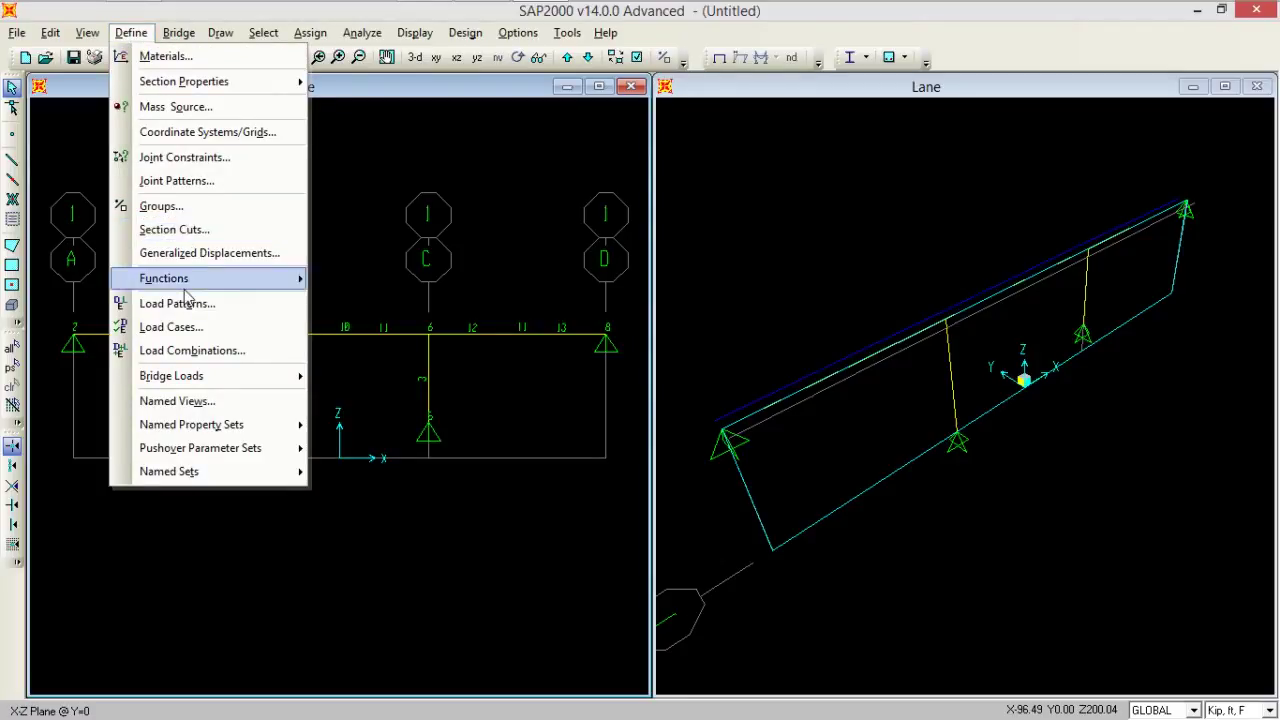
mouse_move(240, 375)
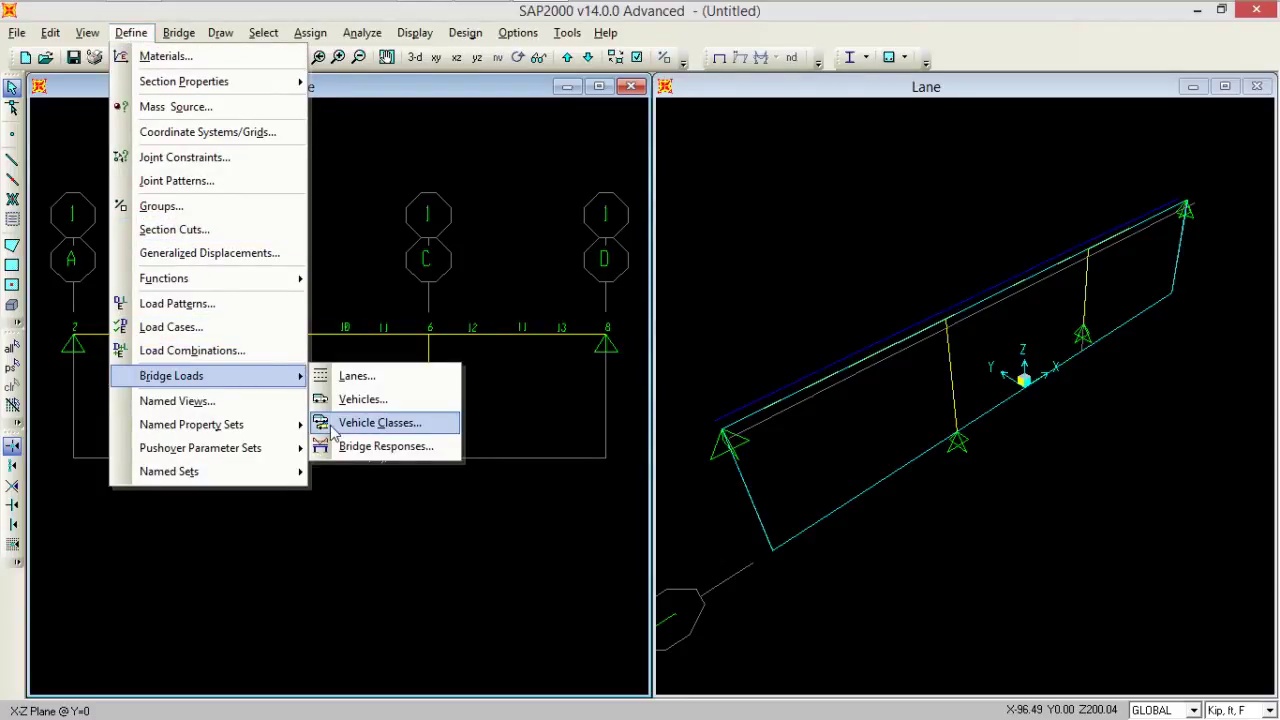
left_click(378, 423)
left_click(694, 277)
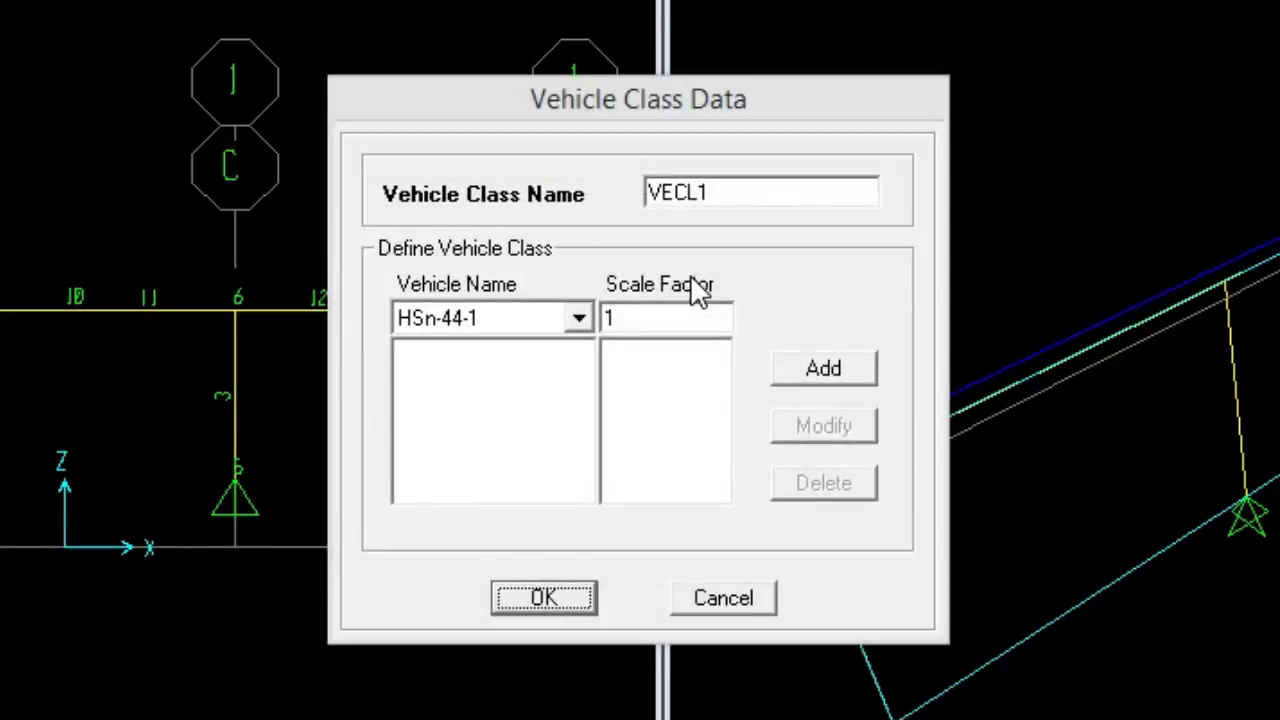
left_click(574, 325)
left_click(578, 333)
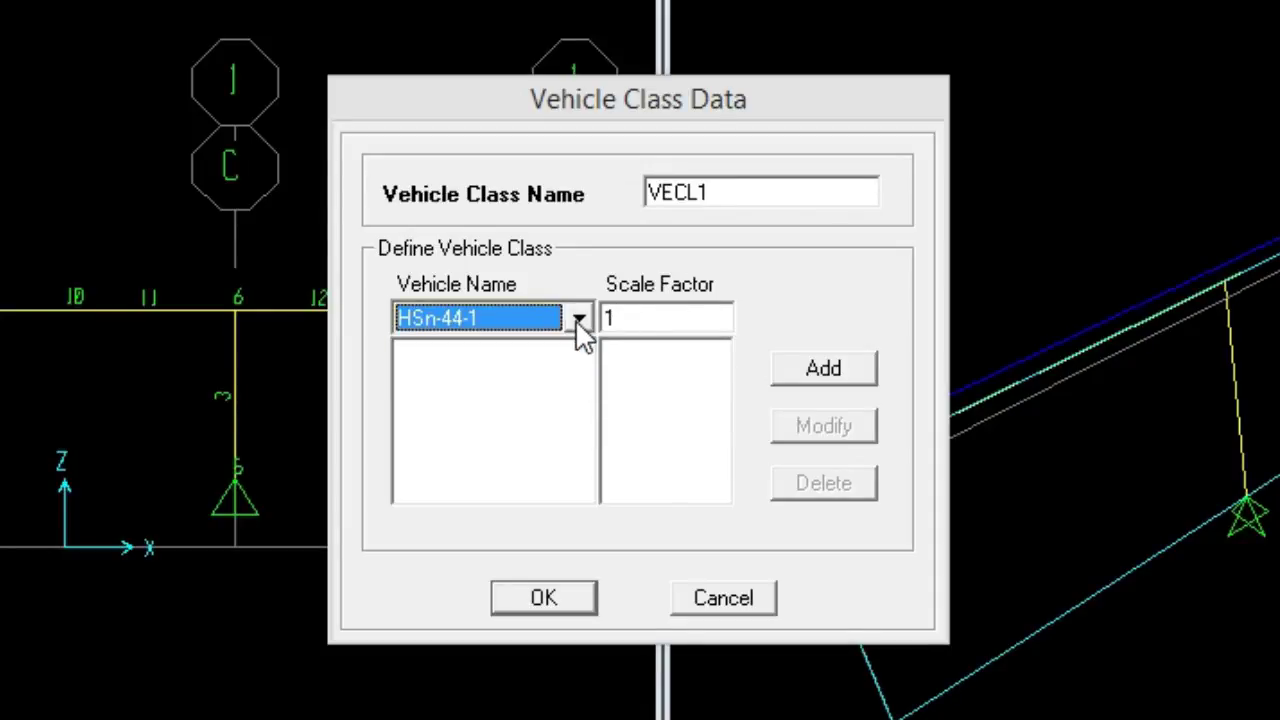
left_click(812, 362)
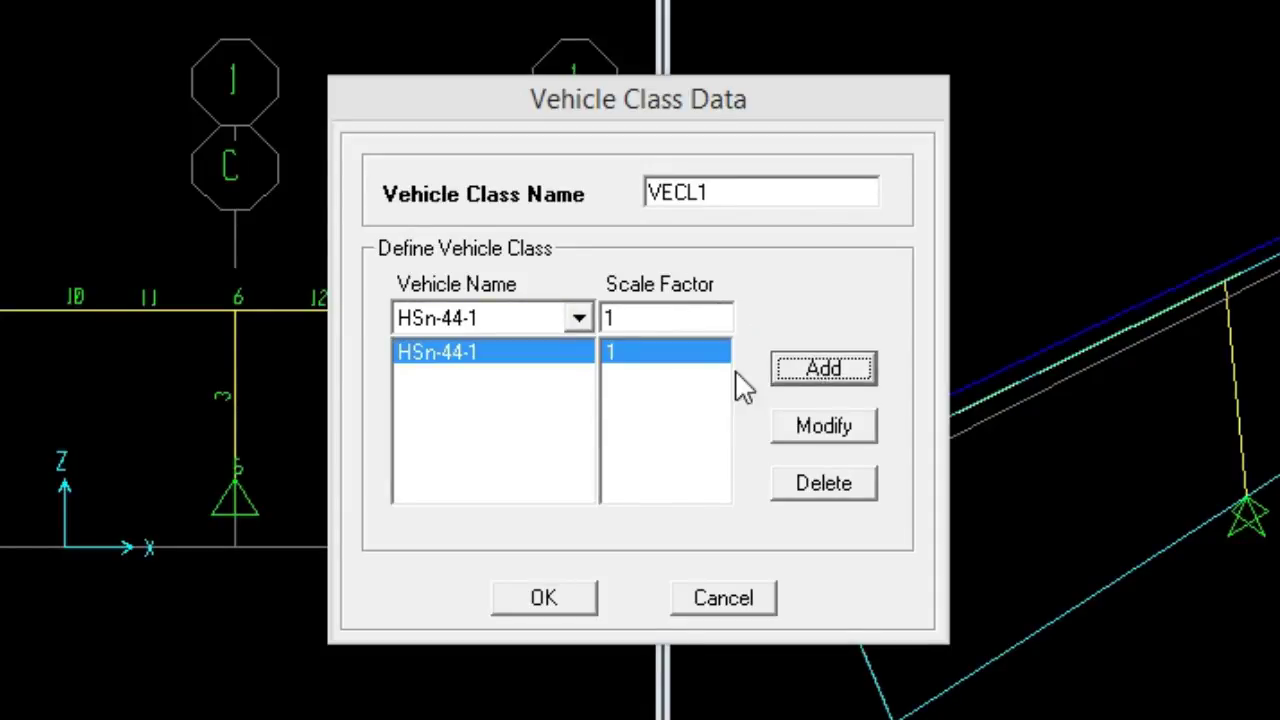
Add HSn-44L-1 to the class, name it VECL1, and confirm.
left_click(572, 316)
left_click(527, 376)
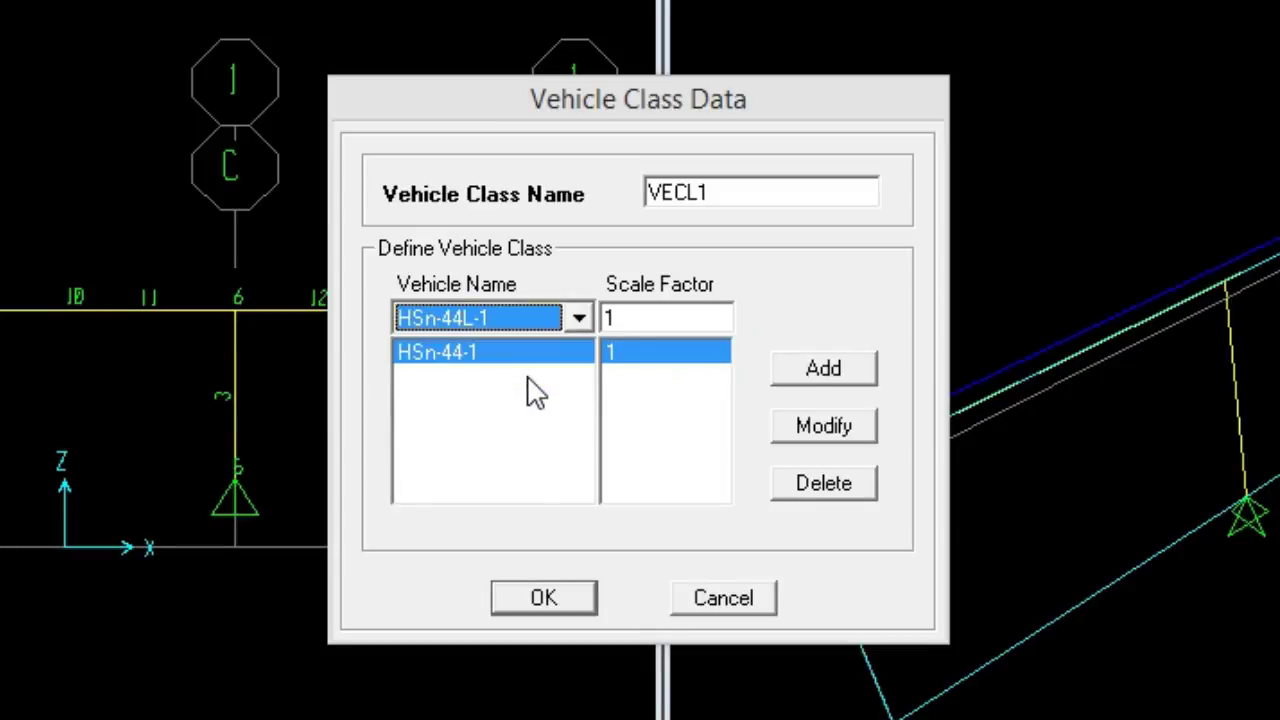
left_click(786, 366)
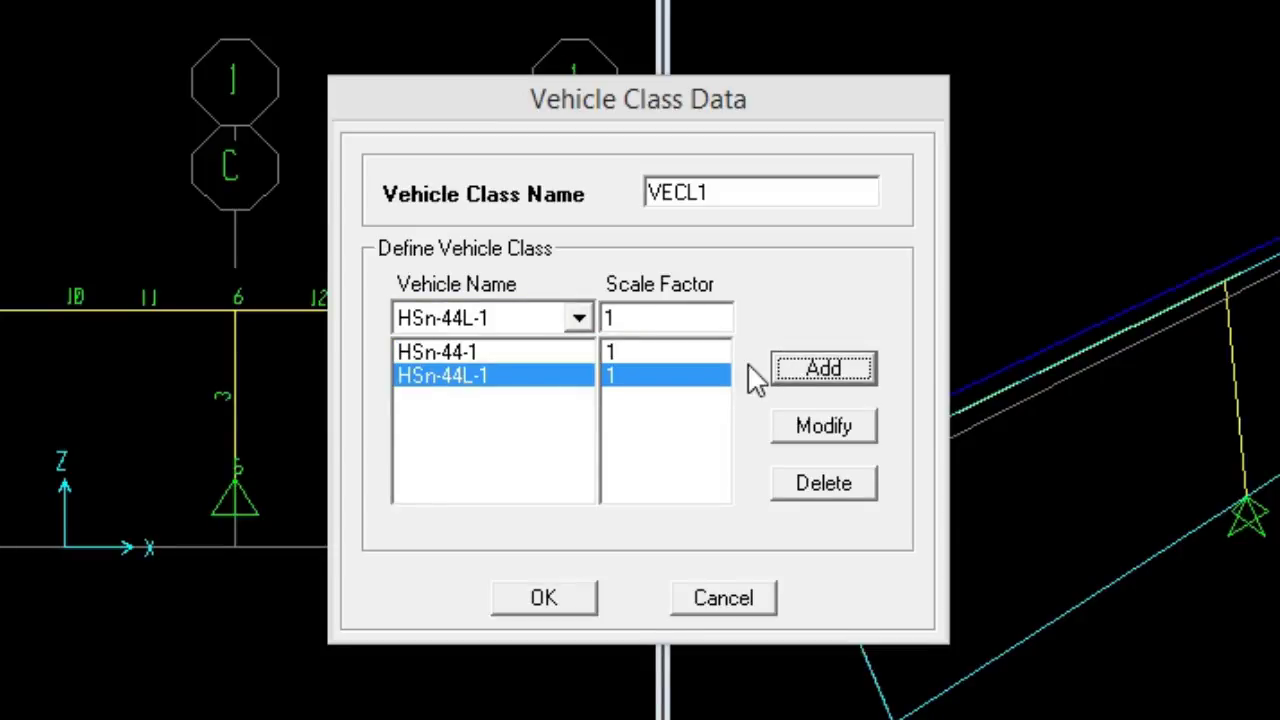
double_click(691, 196)
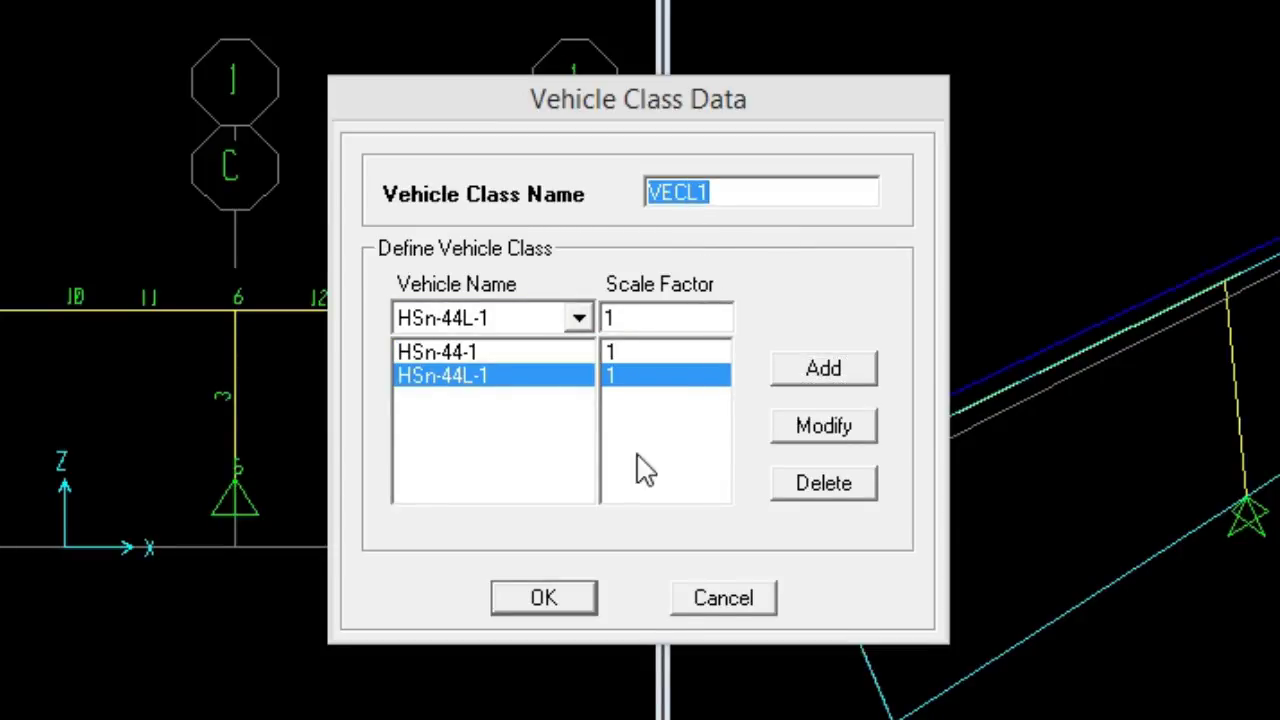
left_click(560, 600)
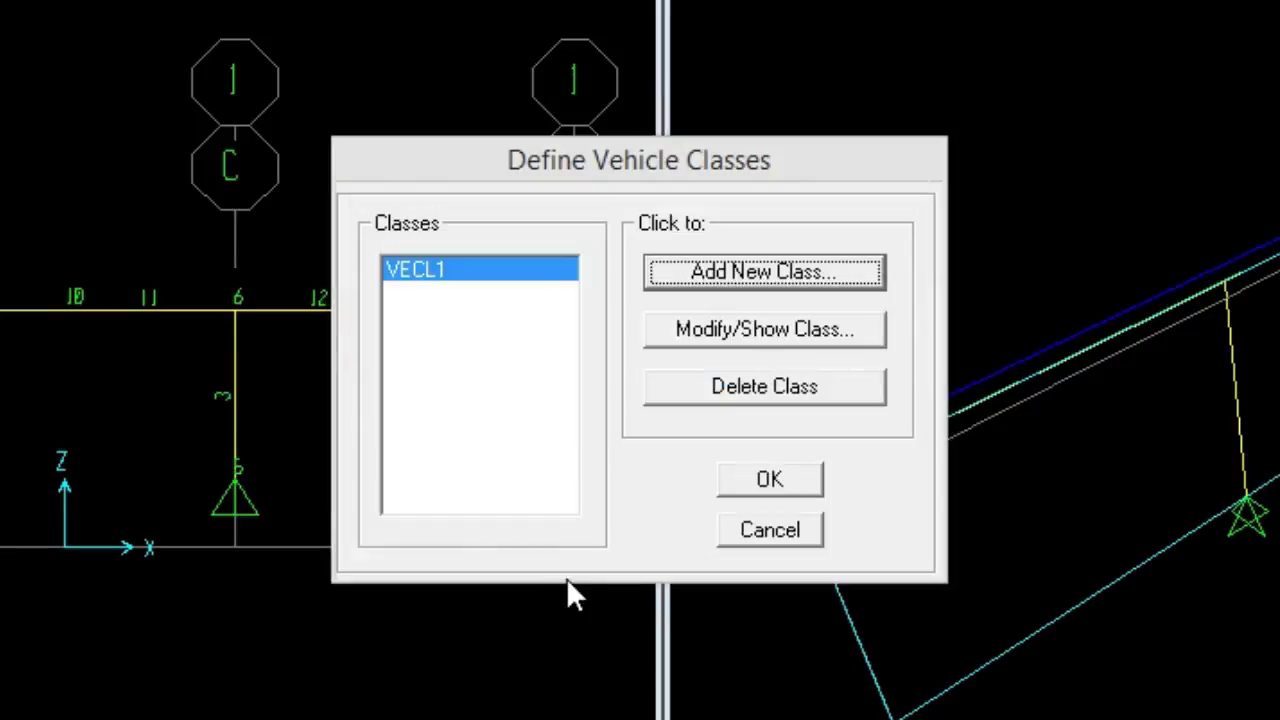
left_click(808, 484)
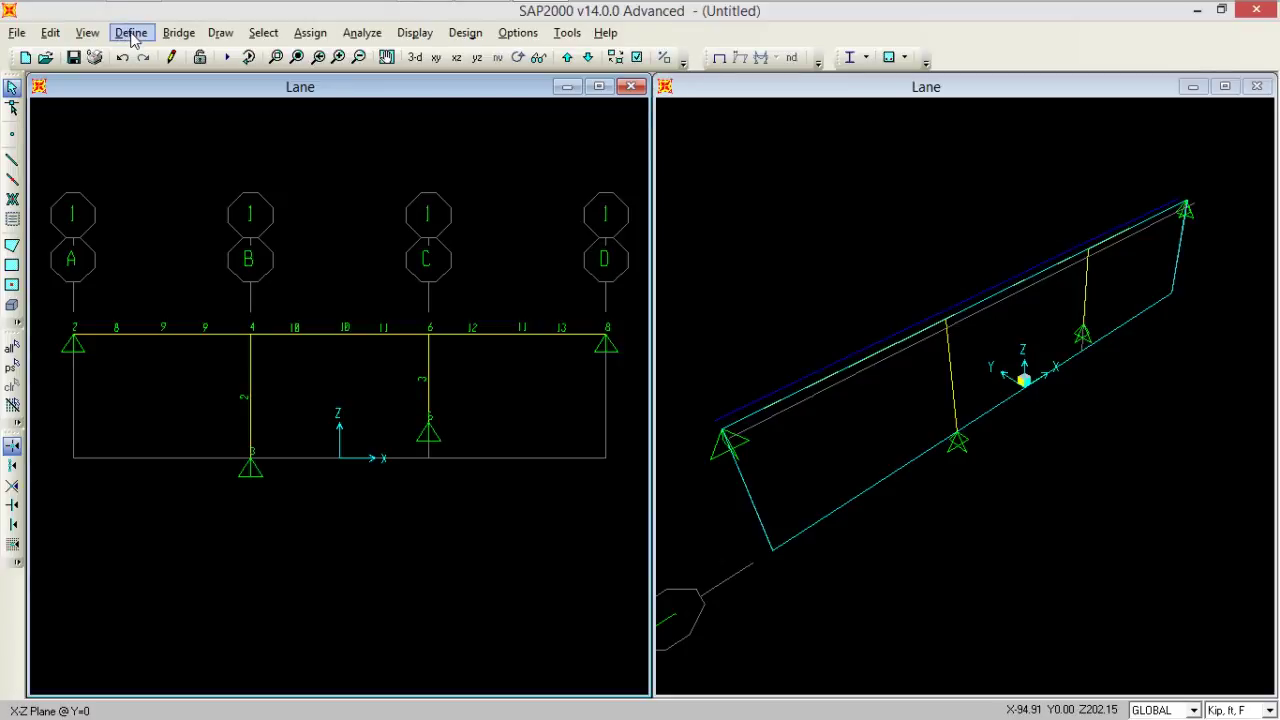
Enable Correspondence for Frame Forces in the Bridge Responses settings.
left_click(131, 32)
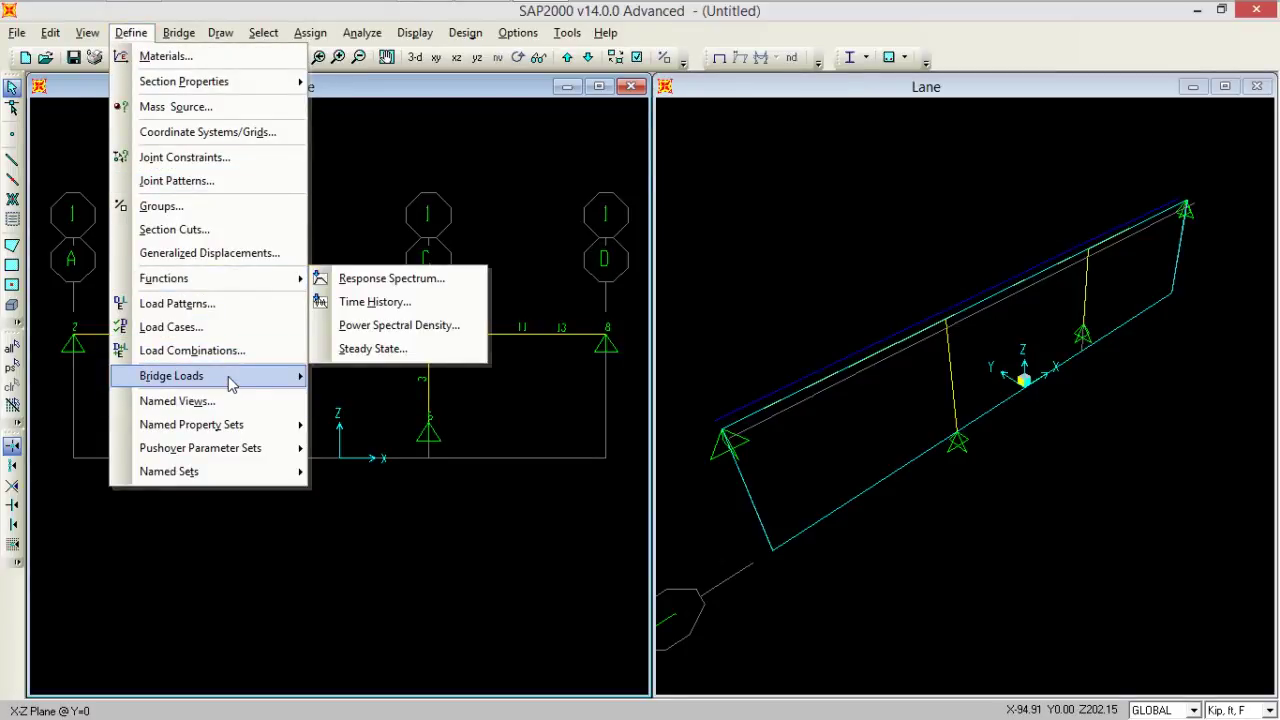
mouse_move(229, 380)
left_click(350, 446)
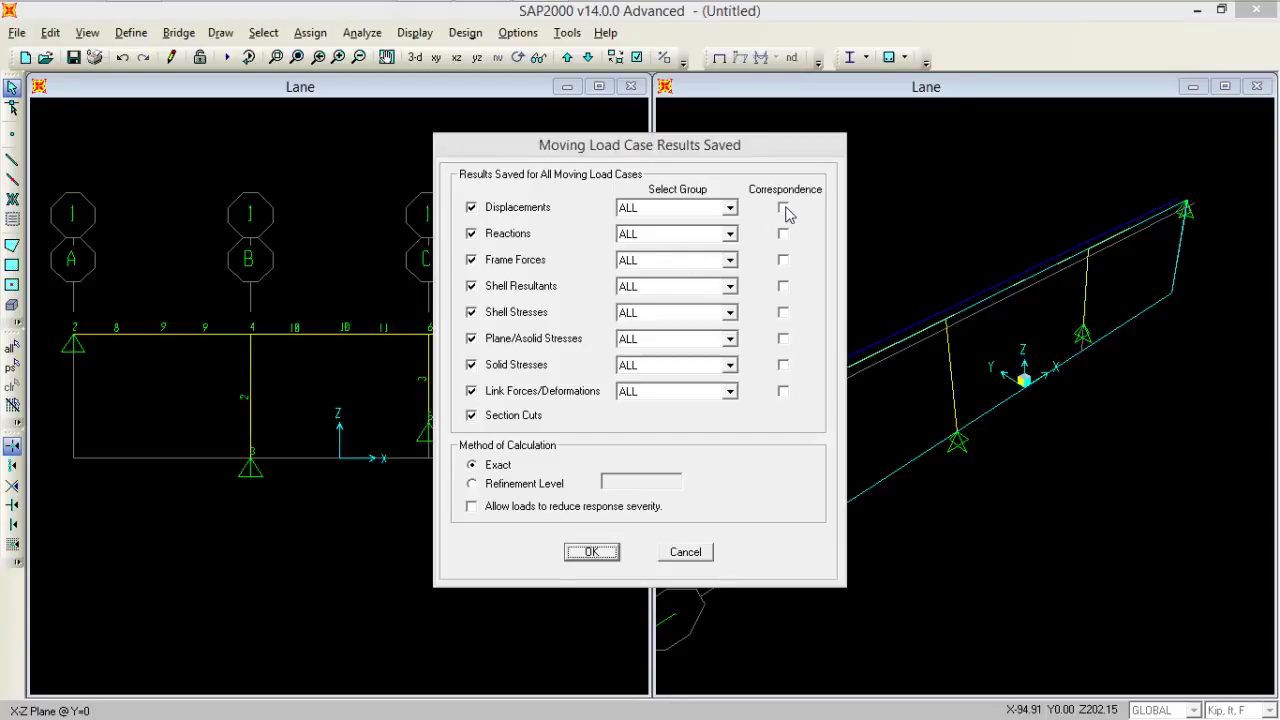
left_click(784, 260)
left_click(597, 553)
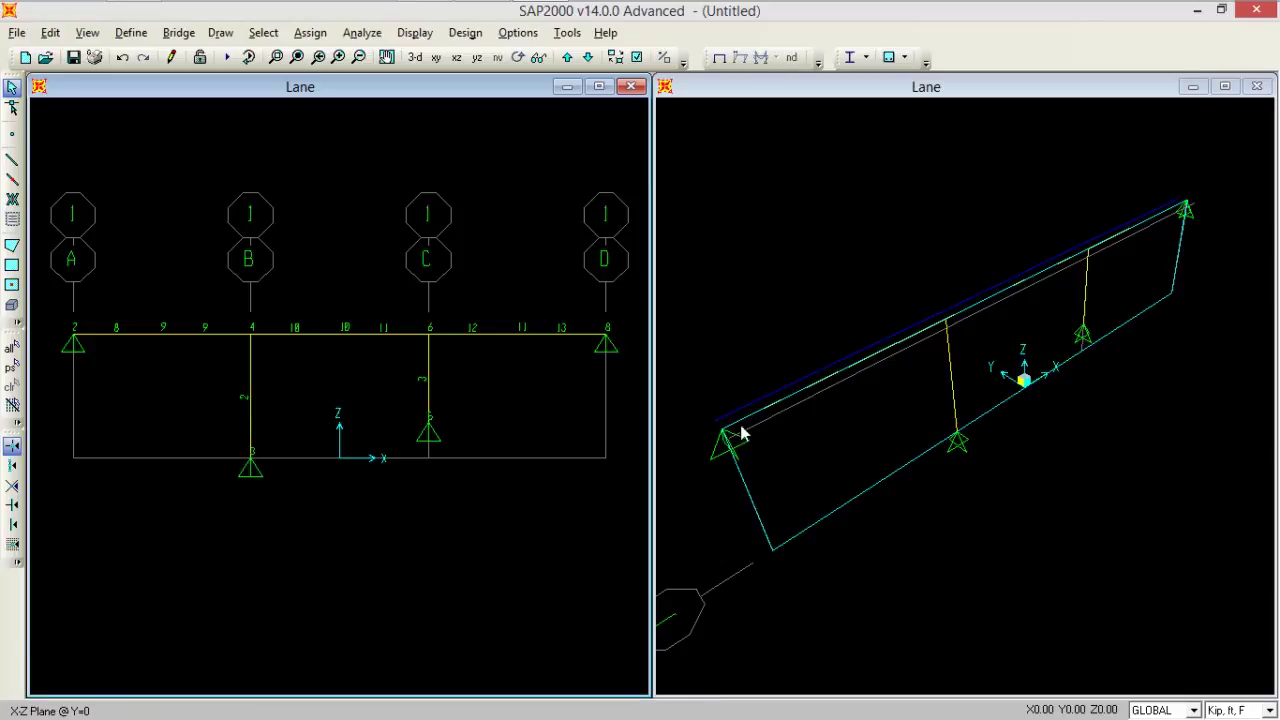
Activate the 3-D and X-Z elevation views, then bring up the Define menu.
left_click(893, 300)
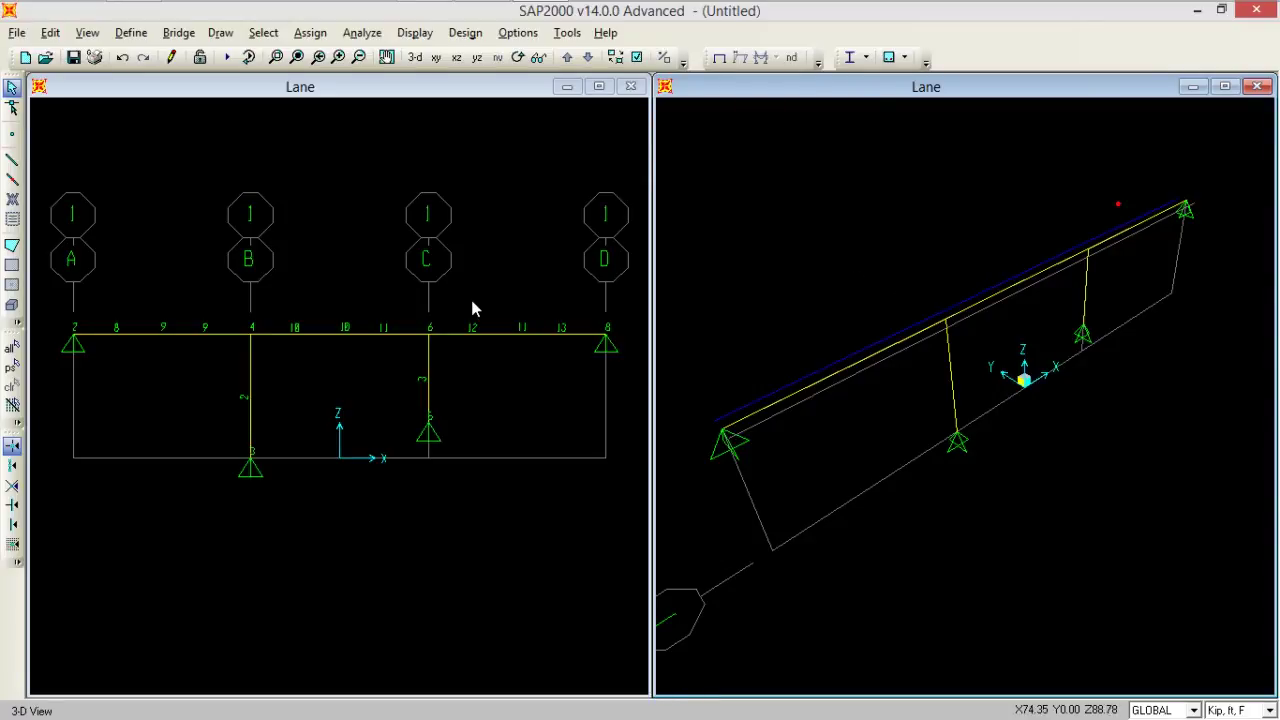
left_click(255, 268)
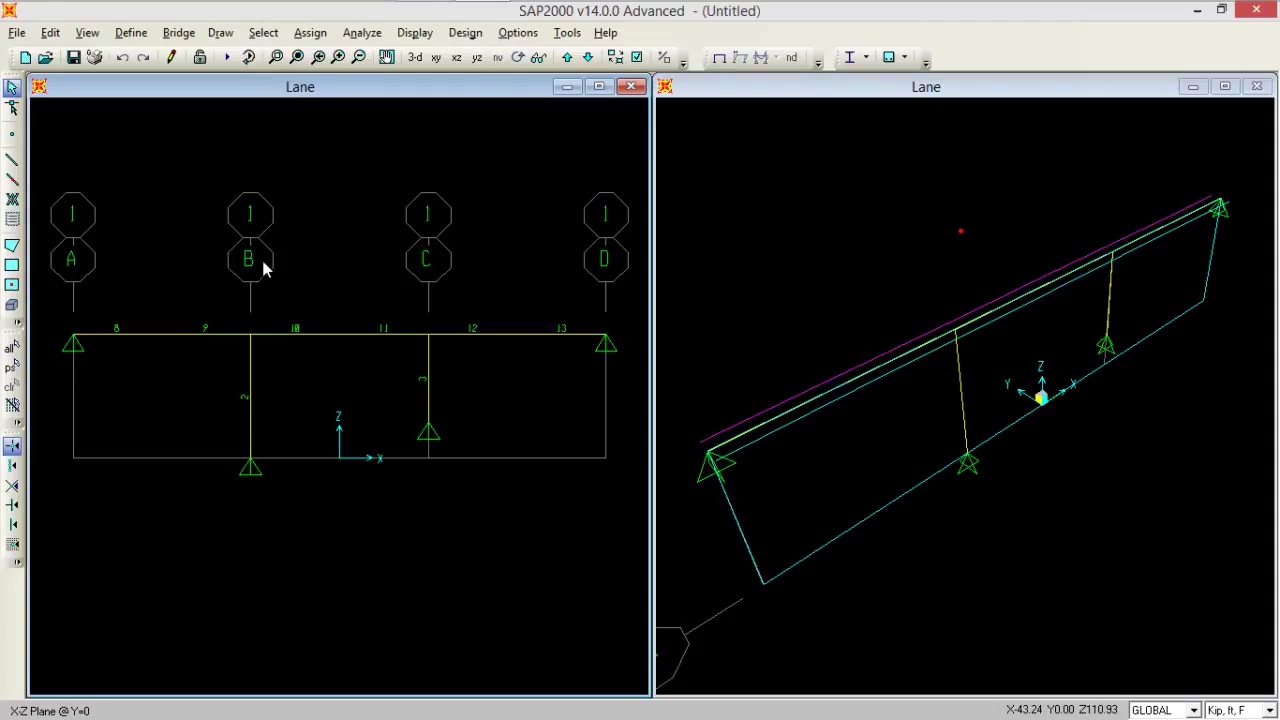
left_click(137, 36)
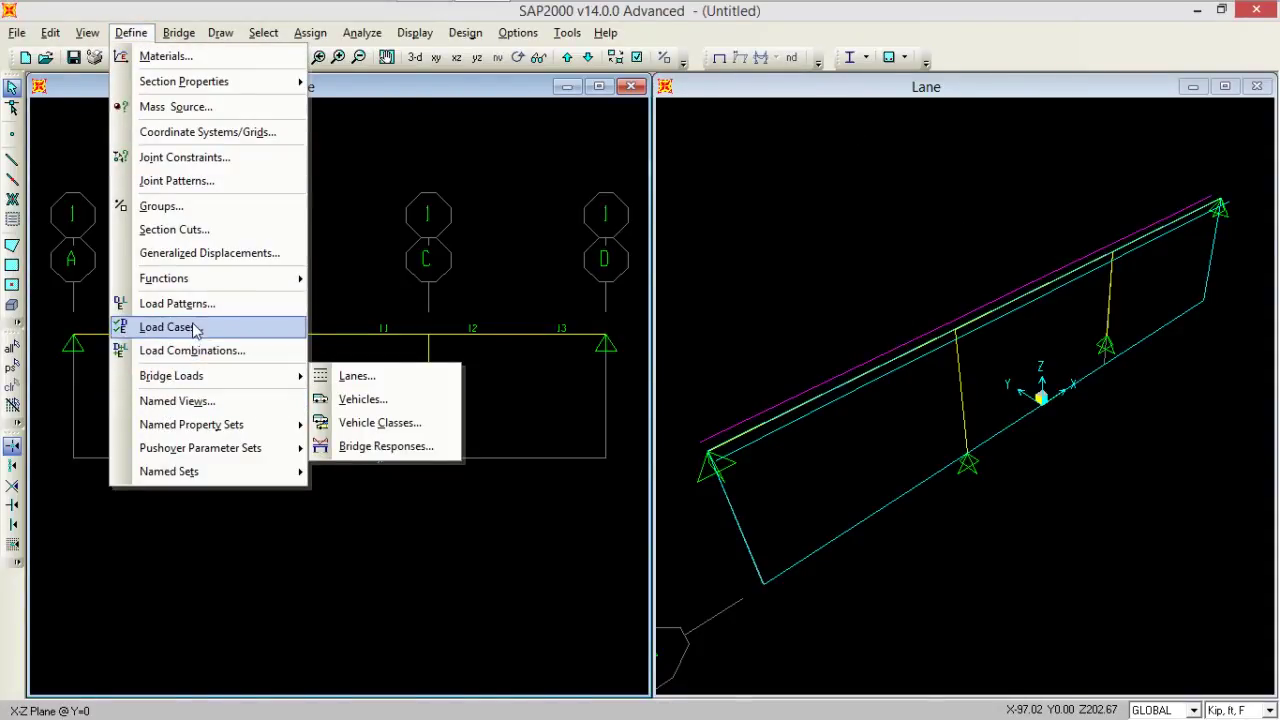
Create a new Moving Load case with the default name MOVE1.
left_click(175, 327)
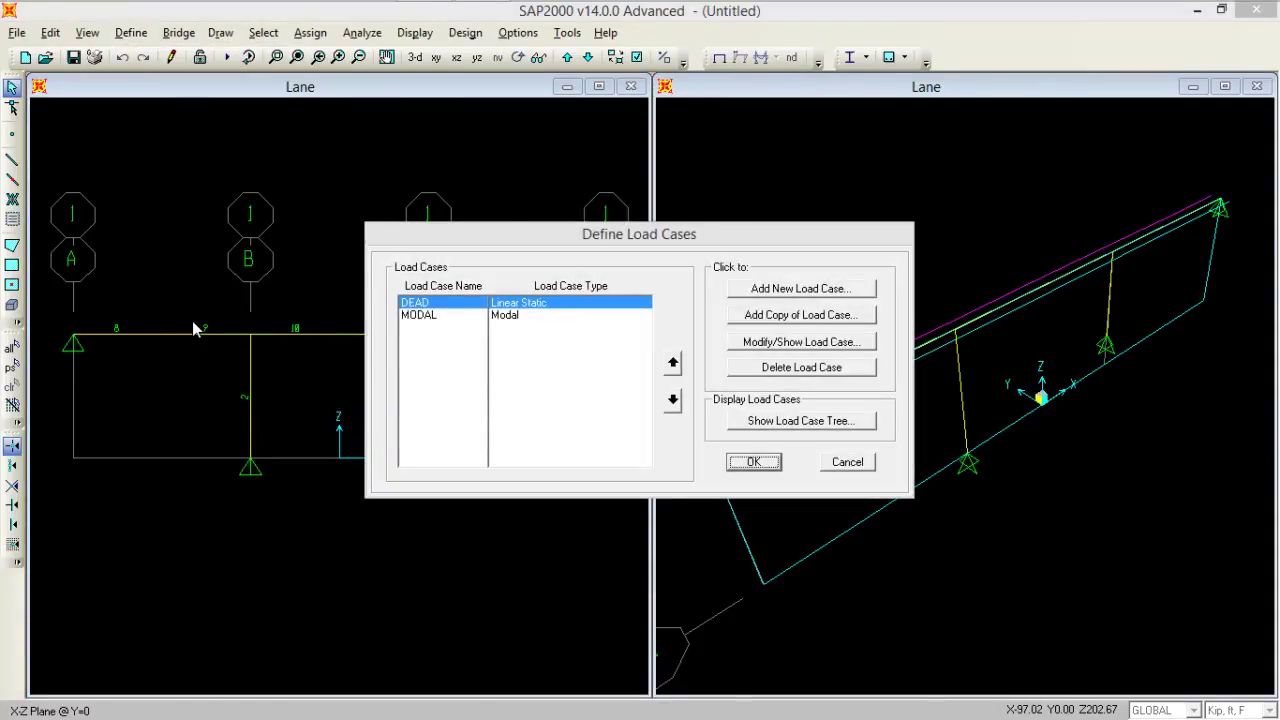
left_click(800, 289)
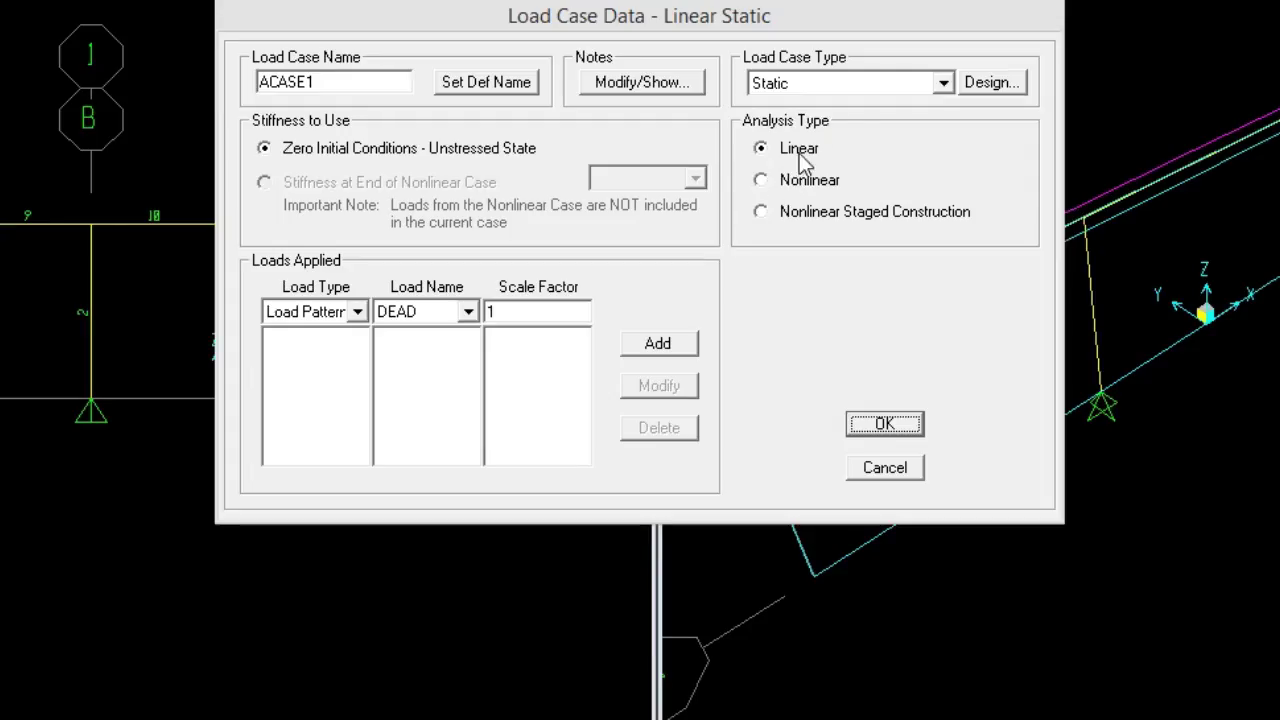
left_click(877, 88)
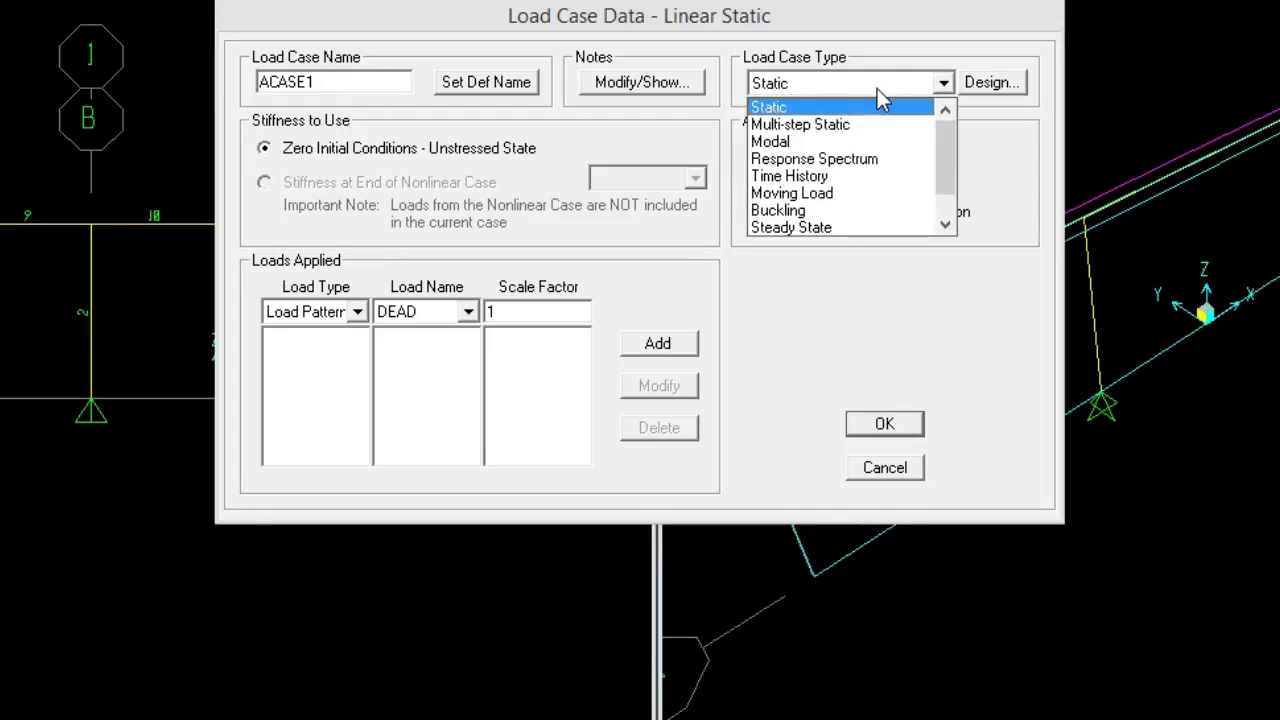
left_click(842, 194)
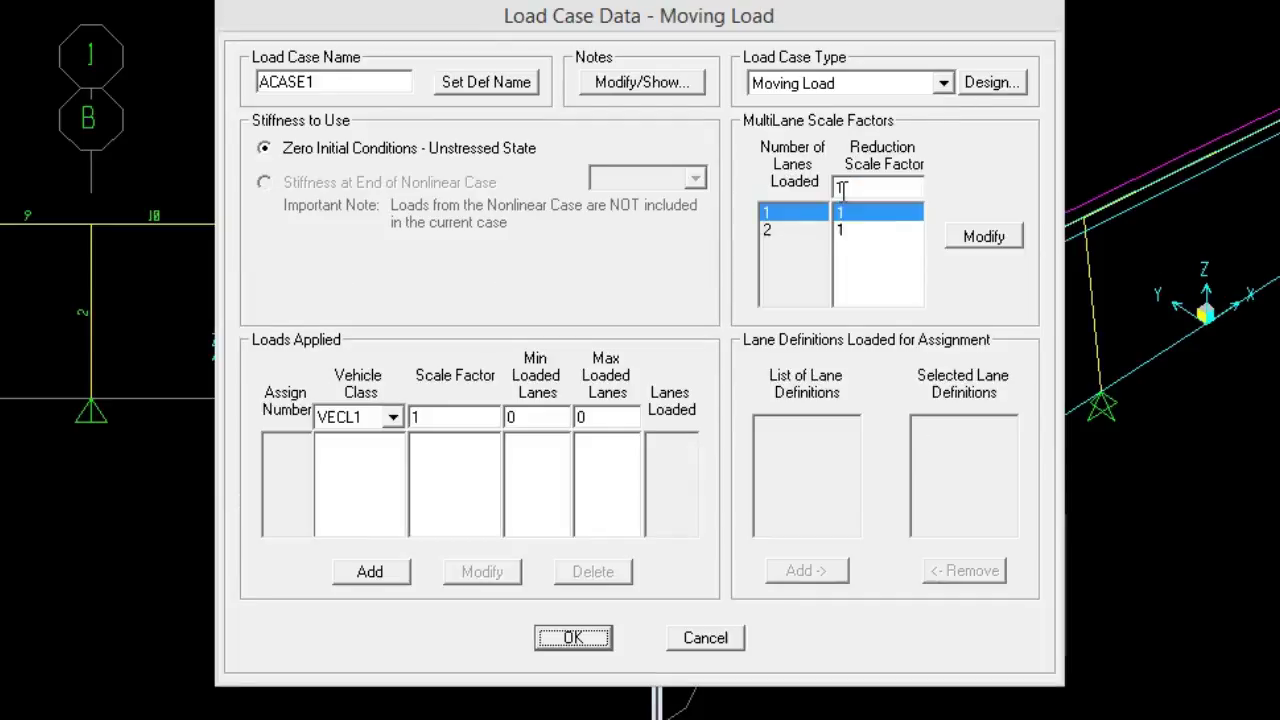
left_click(465, 88)
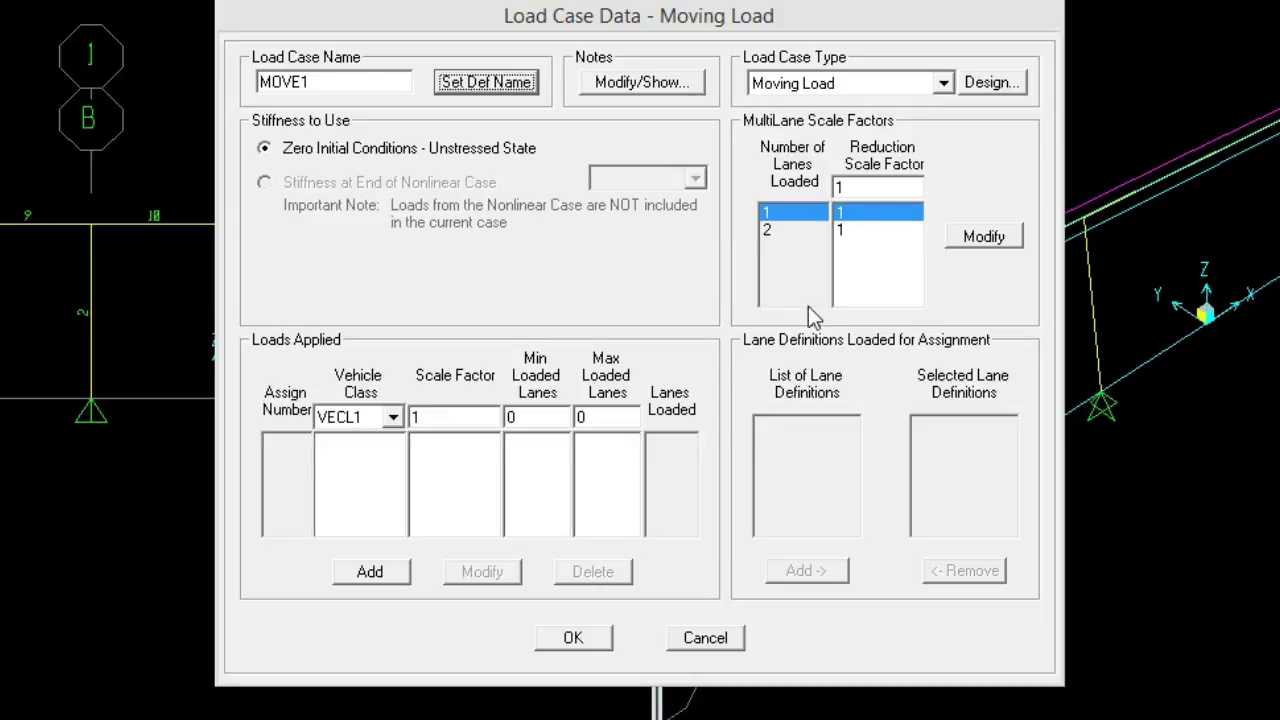
Apply vehicle class VECL1 to LANE1 and LANE2 and accept MOVE1.
left_click(393, 418)
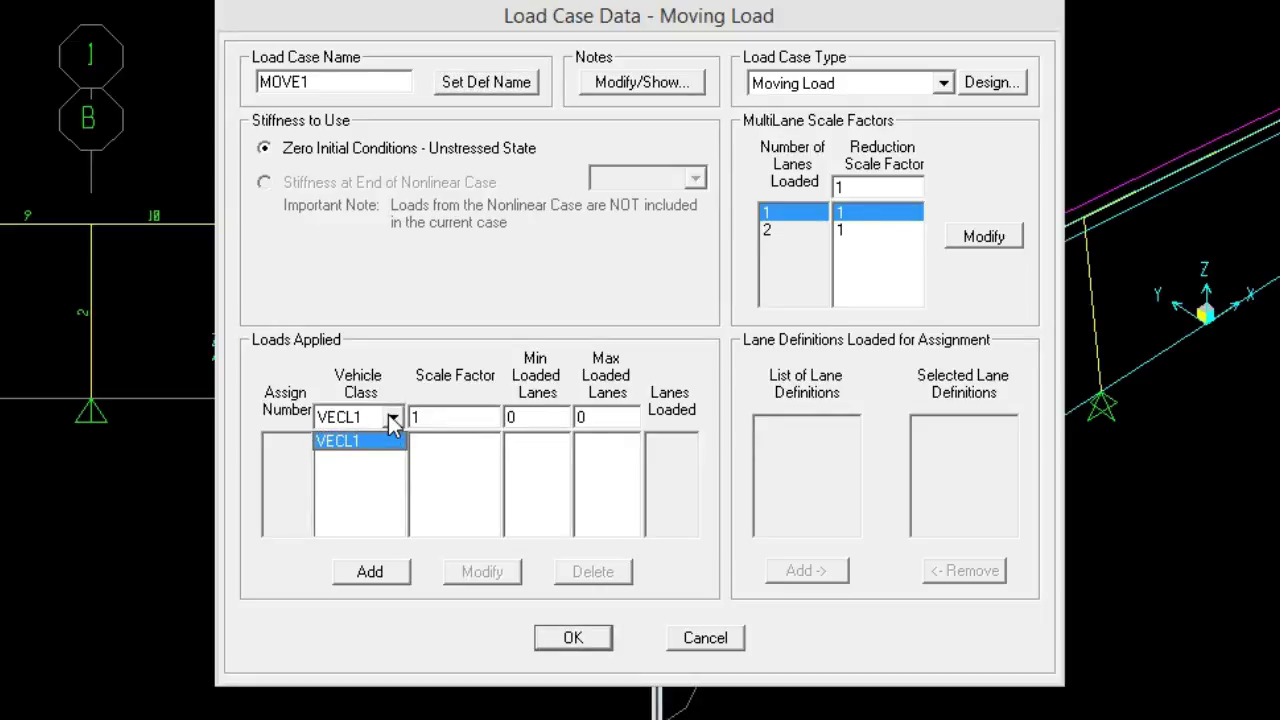
left_click(392, 418)
left_click(392, 418)
left_click(392, 418)
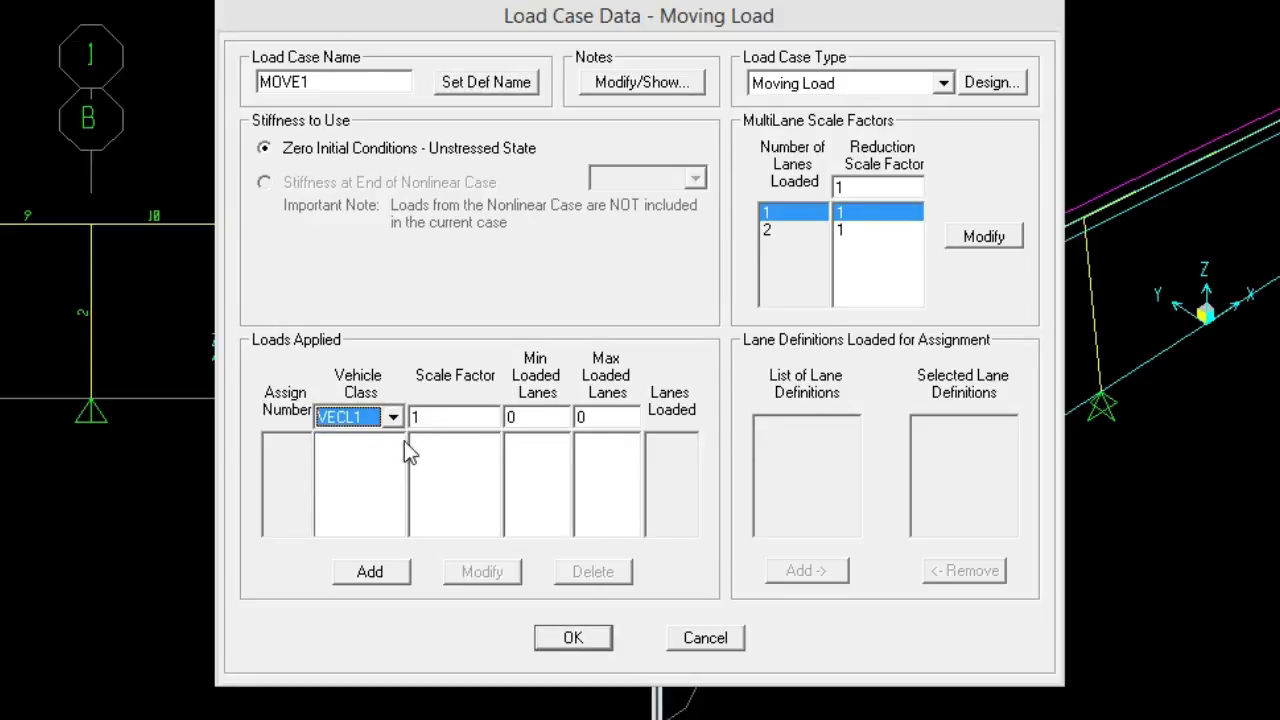
left_click(389, 574)
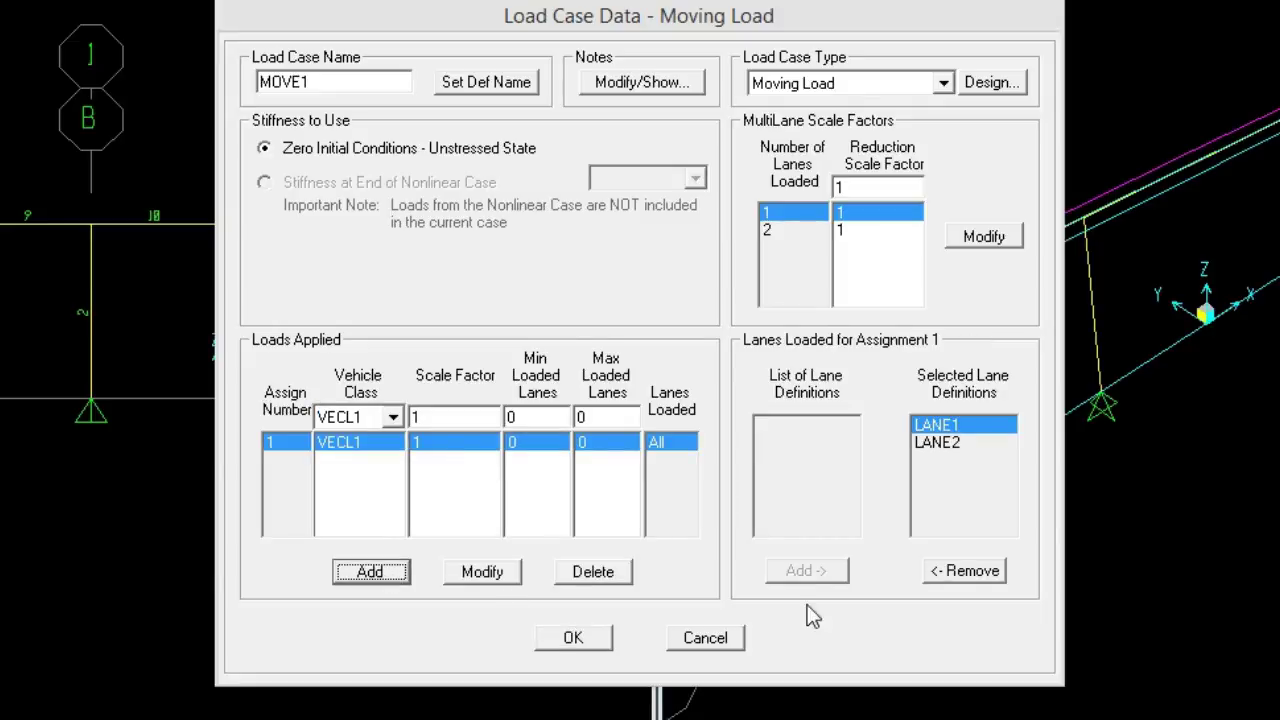
left_click(962, 440)
left_click(957, 430)
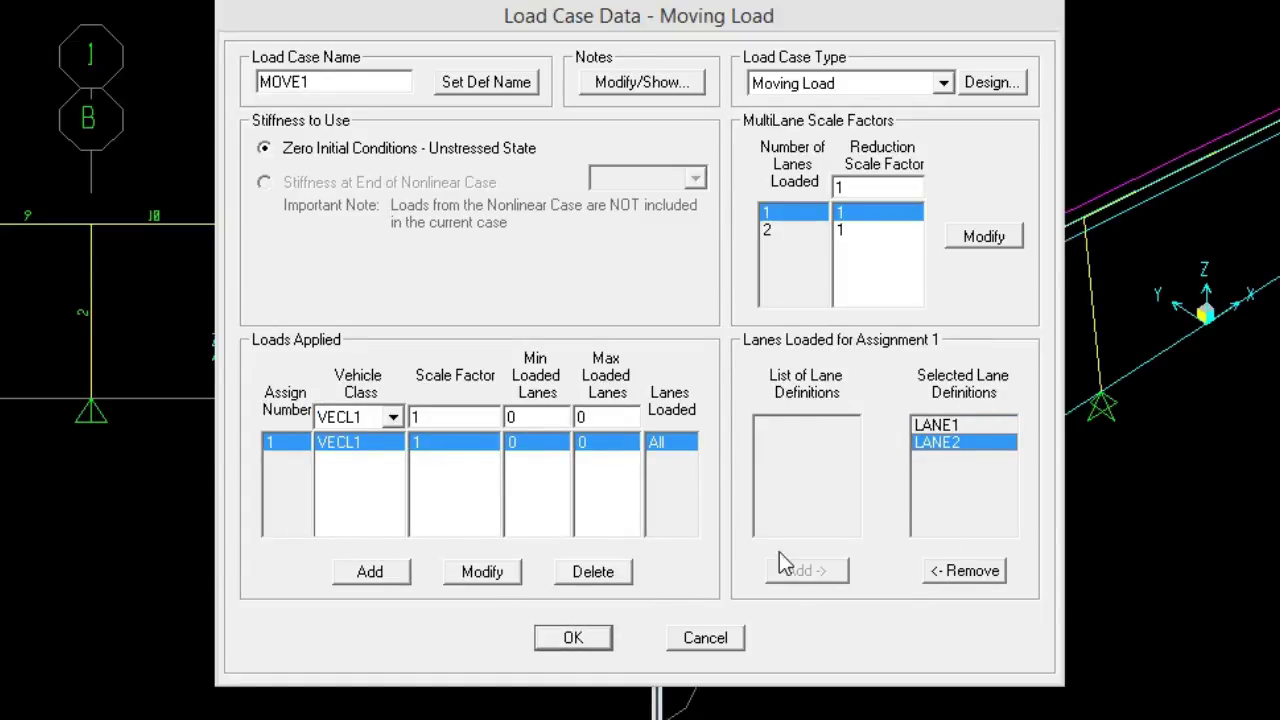
left_click(578, 637)
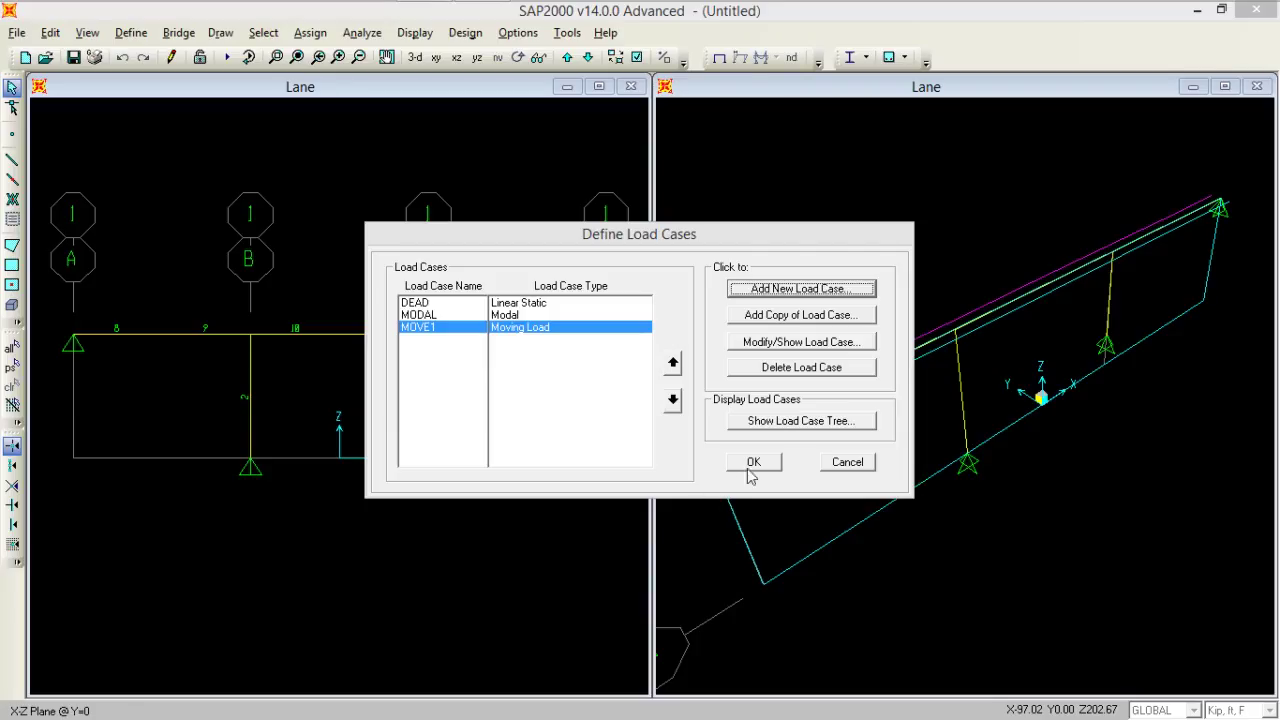
Set the analysis options to a plane XZ frame.
left_click(754, 466)
left_click(362, 32)
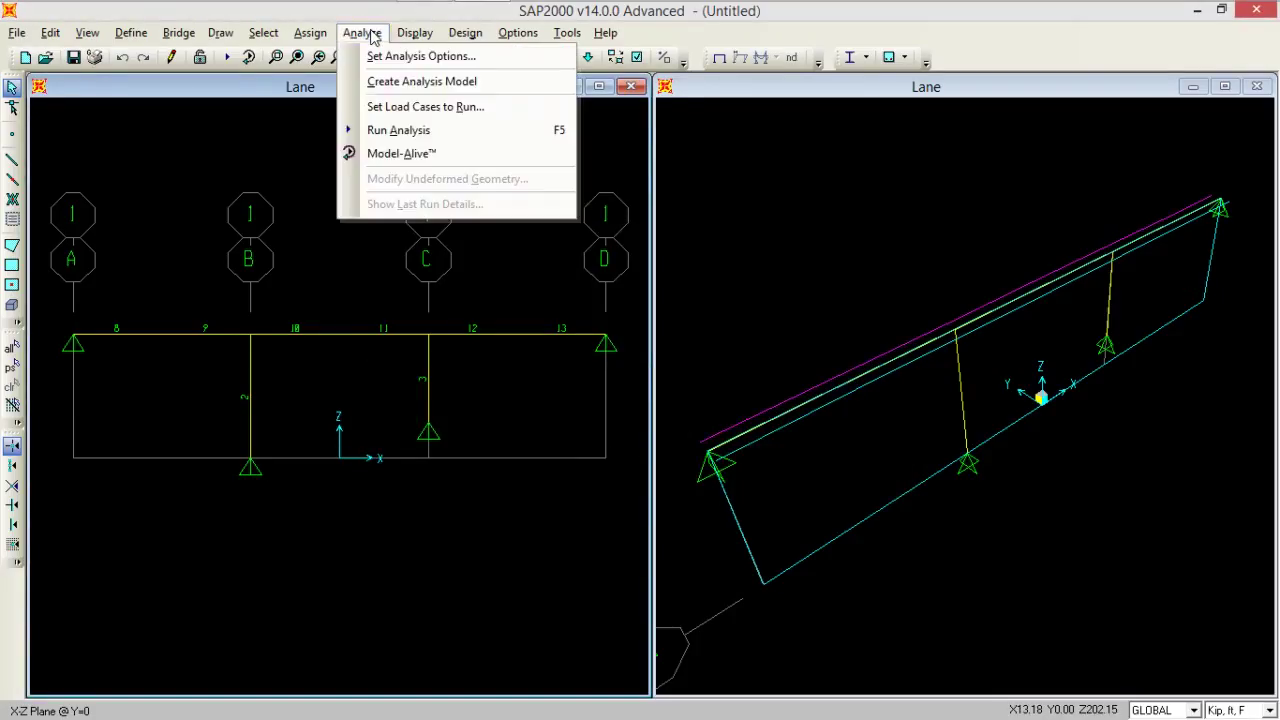
left_click(376, 54)
left_click(556, 336)
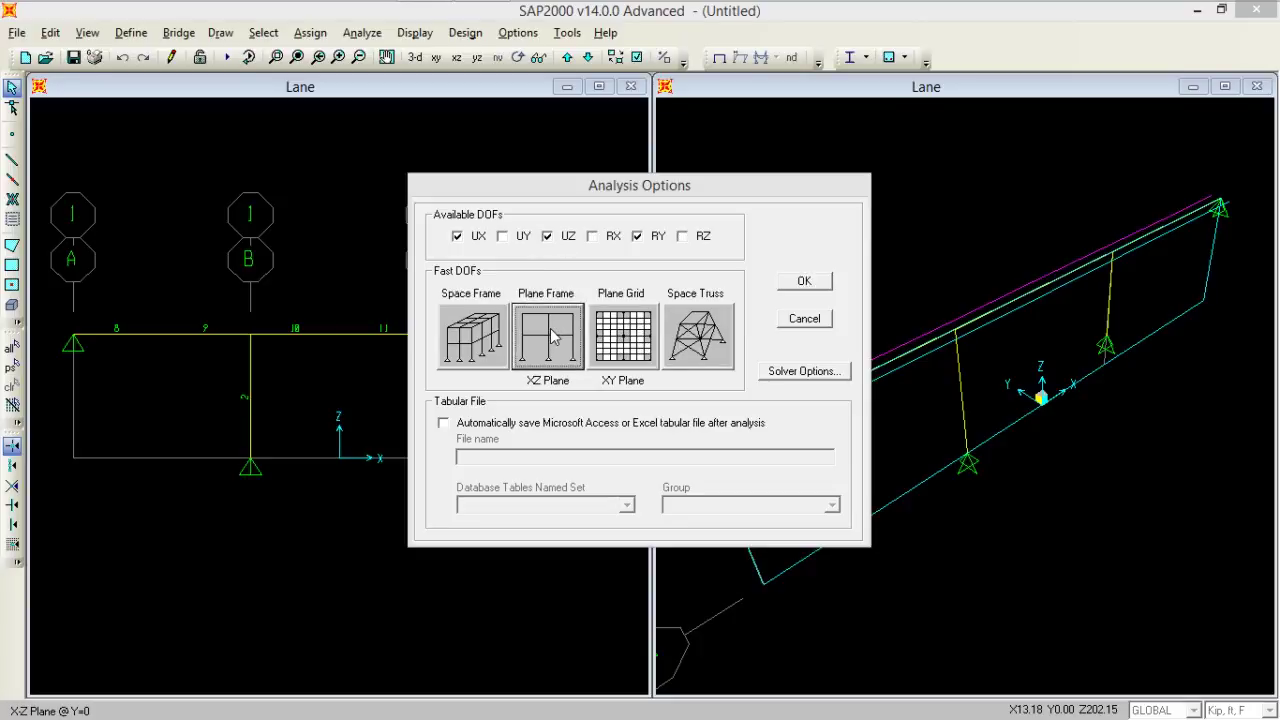
left_click(817, 285)
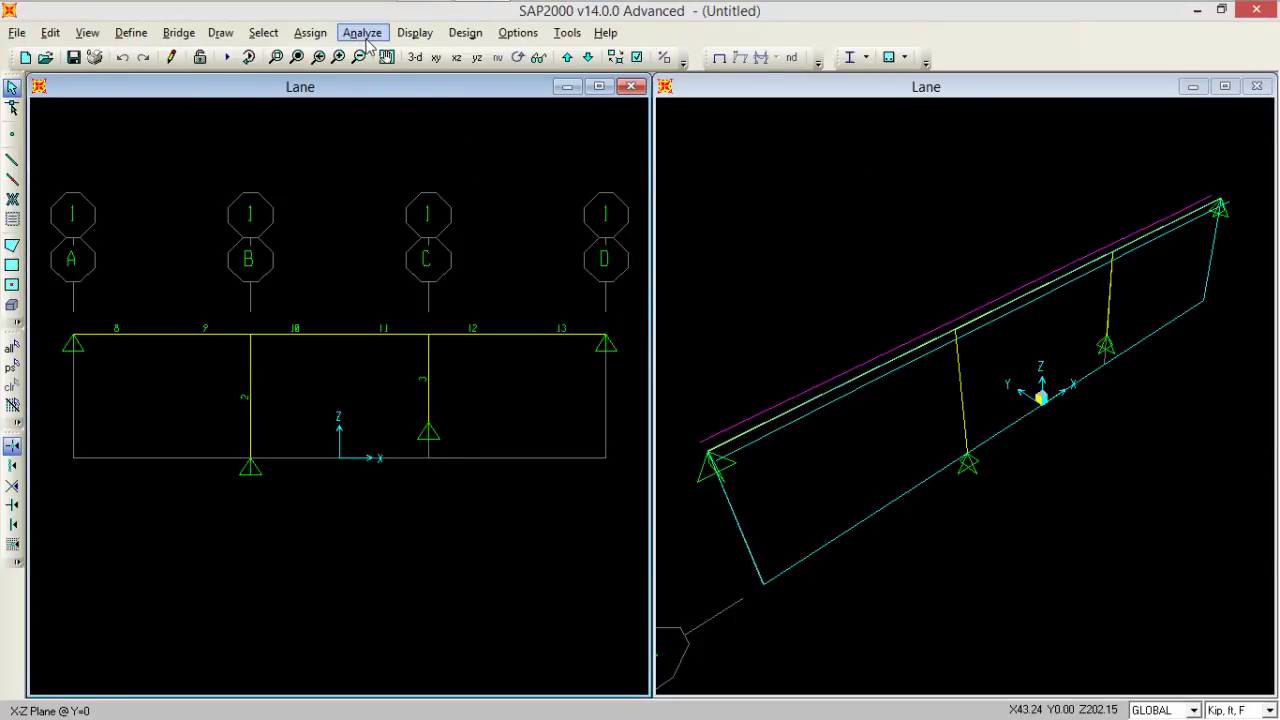
Run all load cases, saving the model as 'bridge'.
left_click(362, 32)
left_click(374, 128)
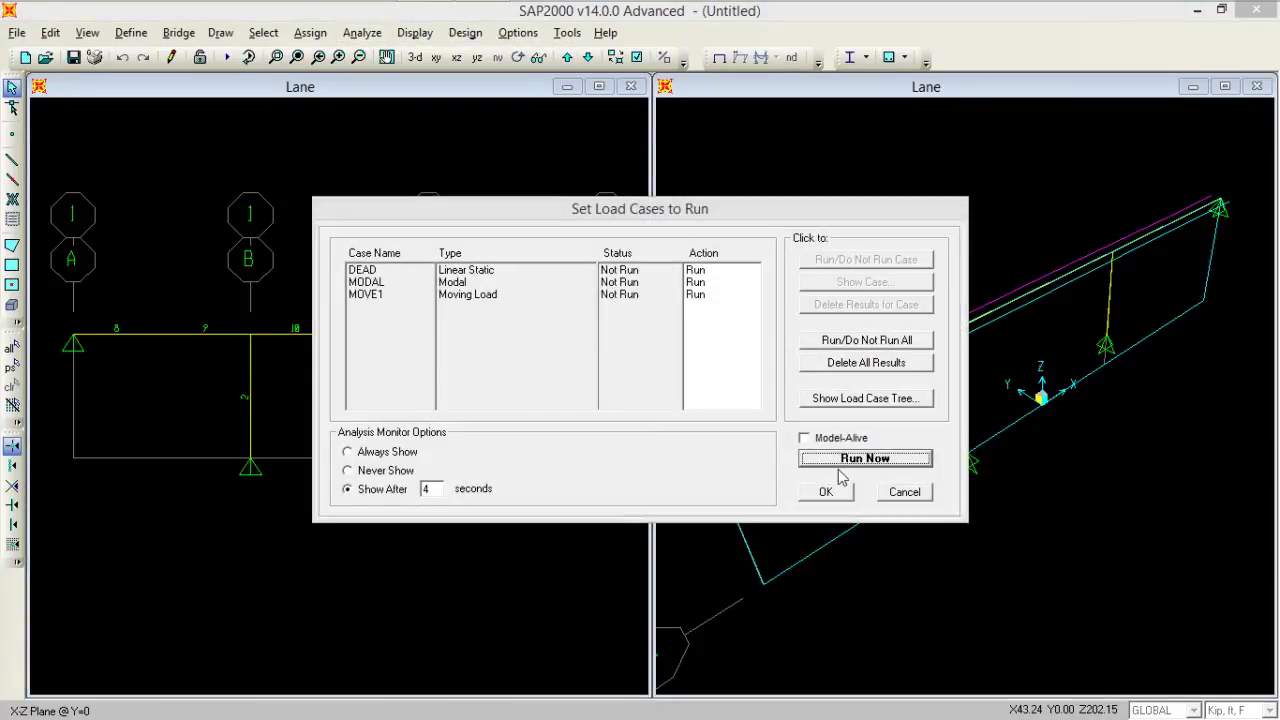
left_click(856, 454)
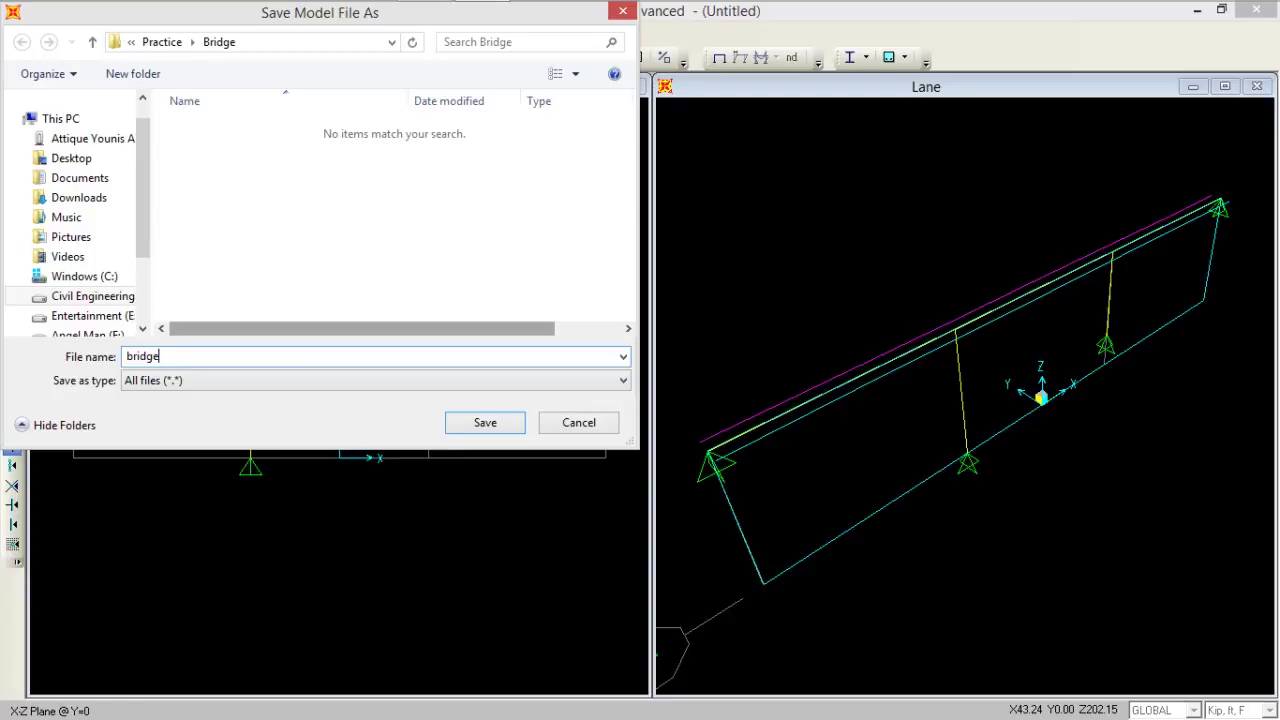
type("bridge")
key("Return")
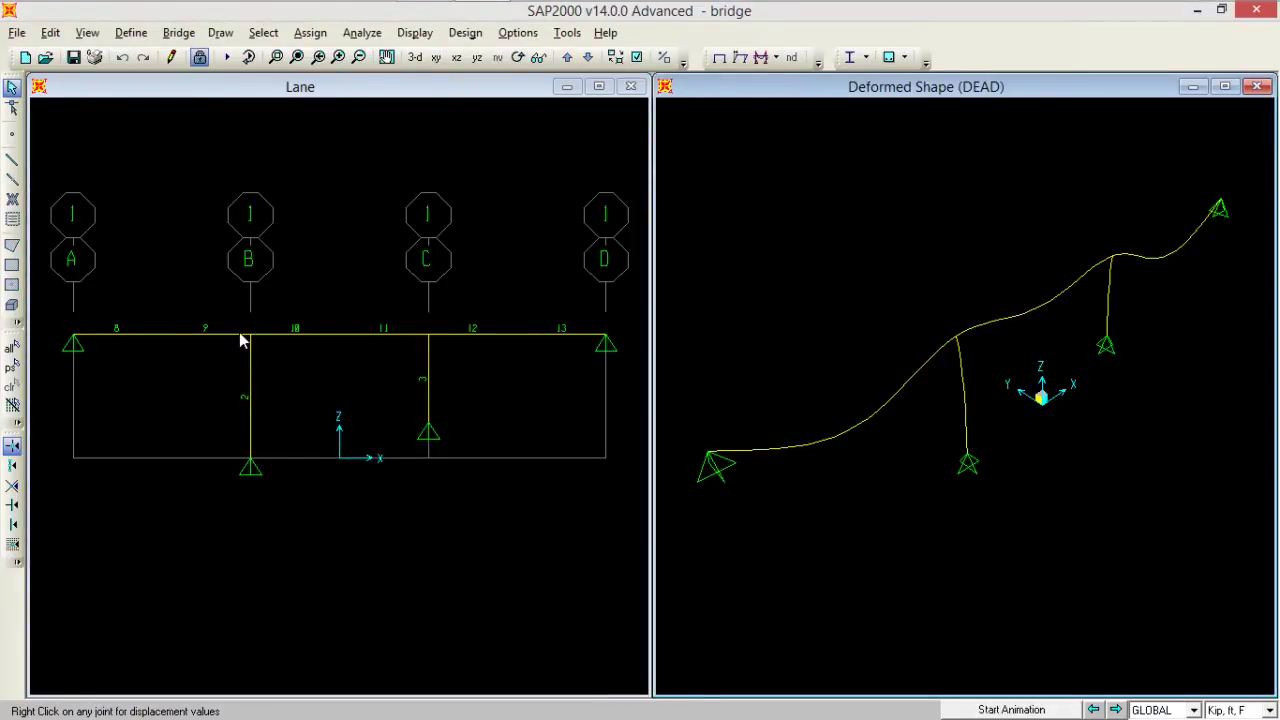
Maximize the DEAD deformed shape window and fit the whole bridge in XZ elevation.
double_click(741, 88)
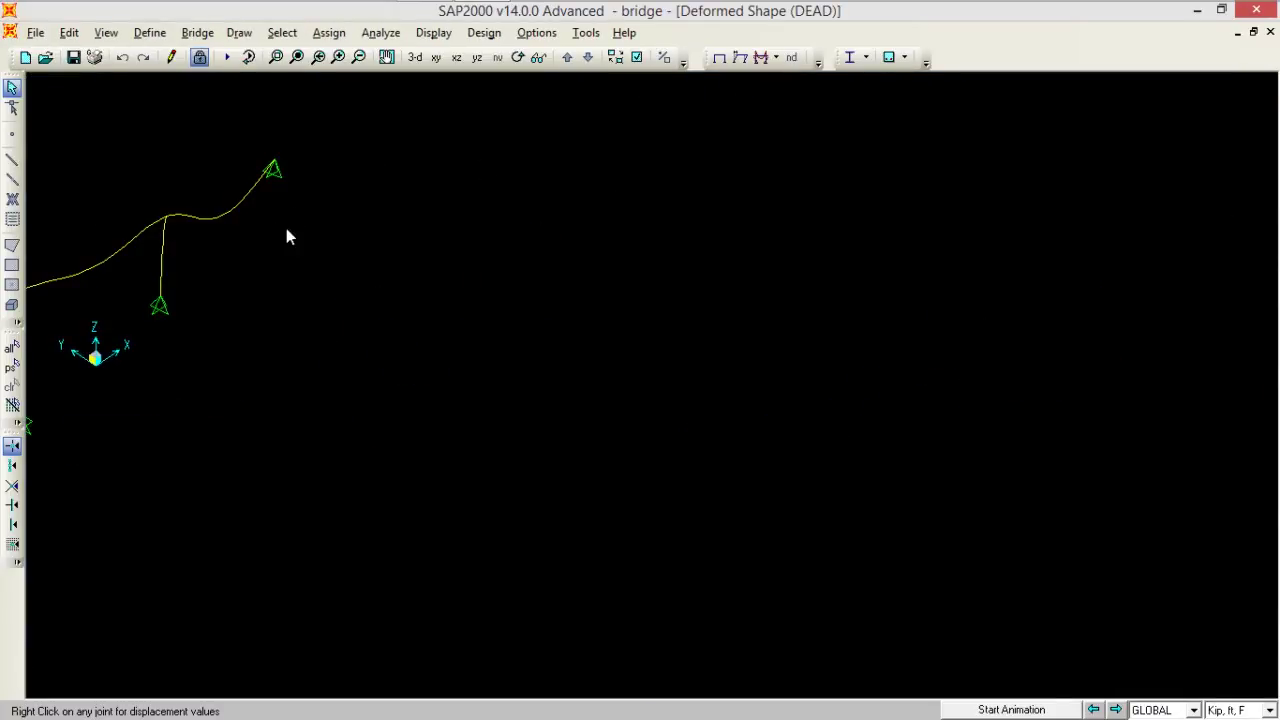
middle_click_drag(286, 236, 868, 324)
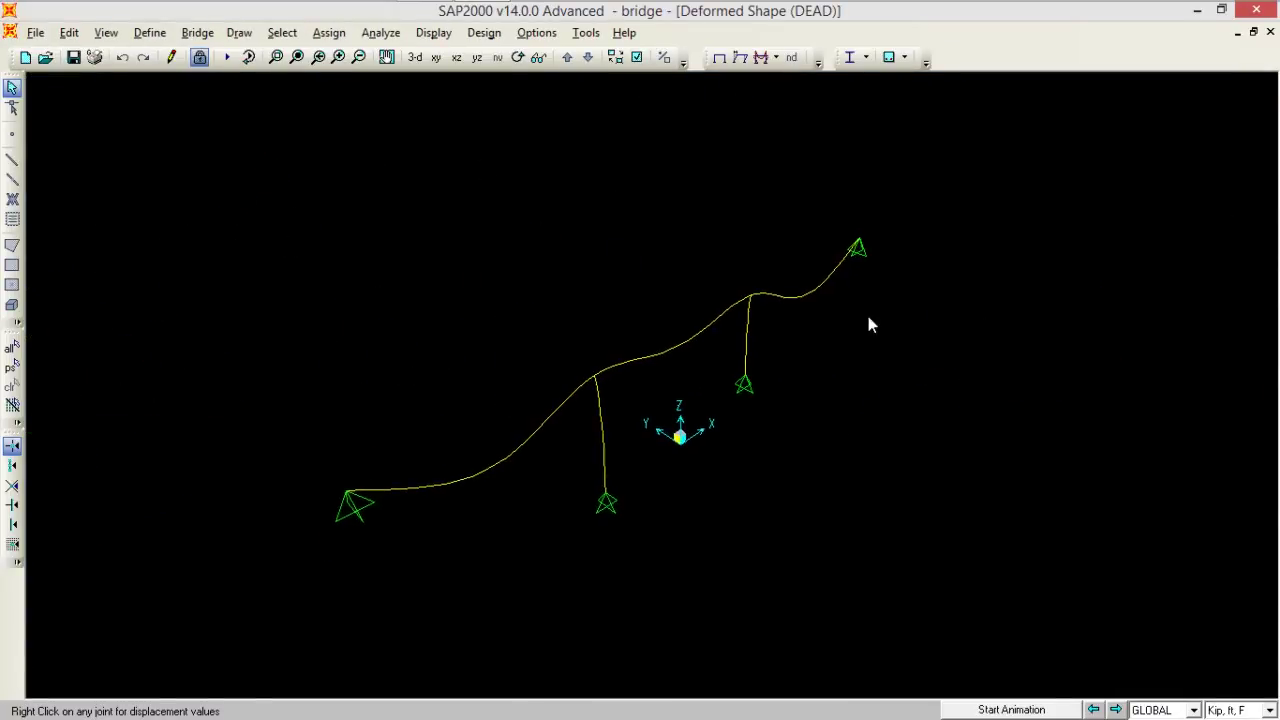
left_click(456, 57)
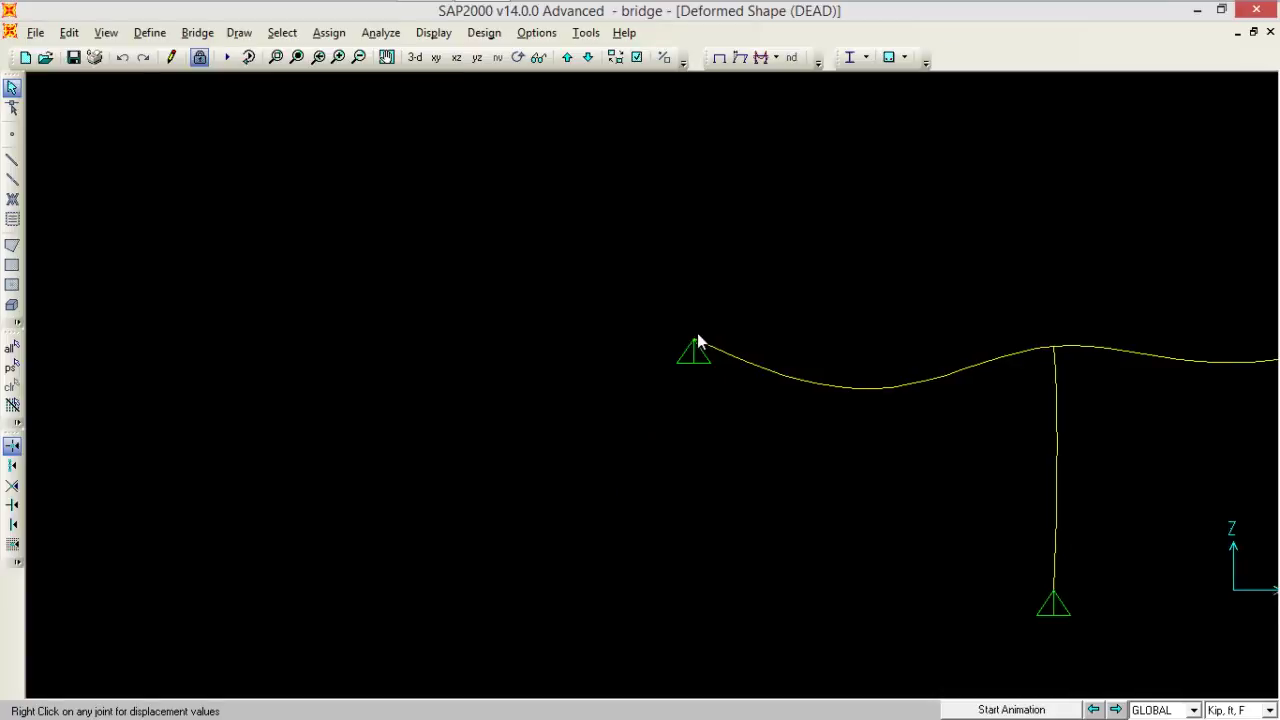
middle_click_drag(697, 340, 130, 287)
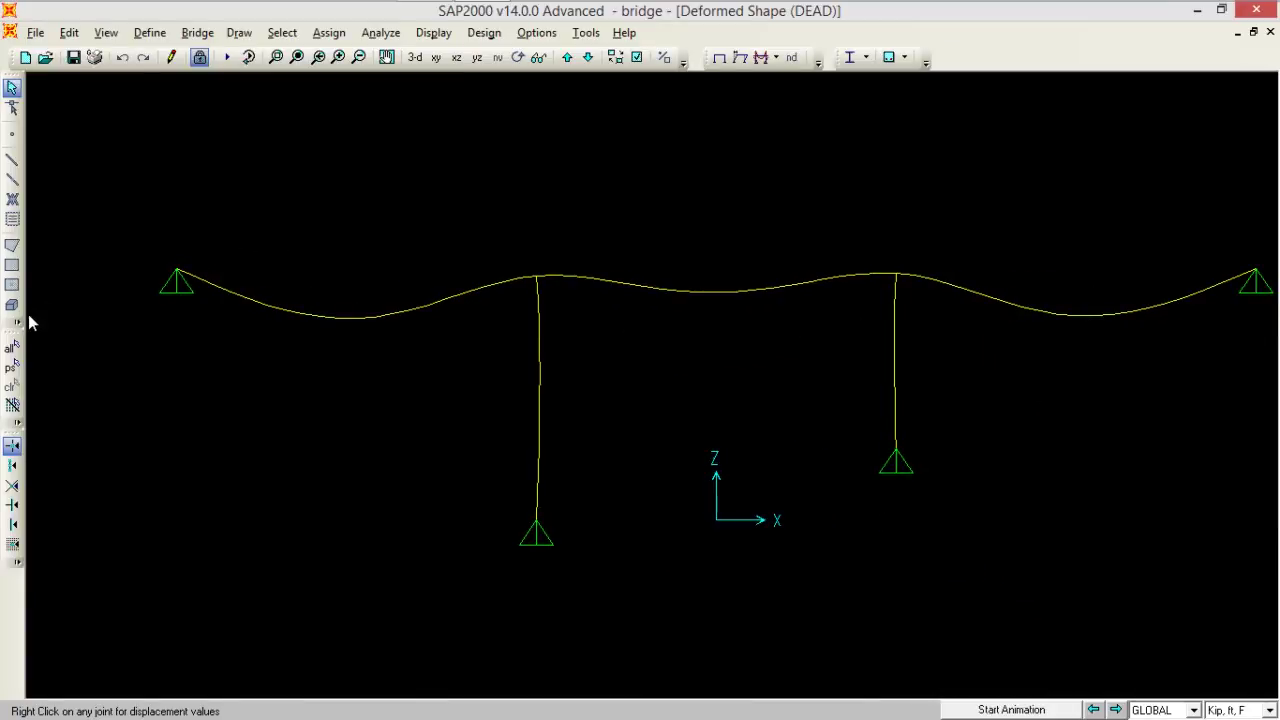
middle_click_drag(736, 238, 651, 266)
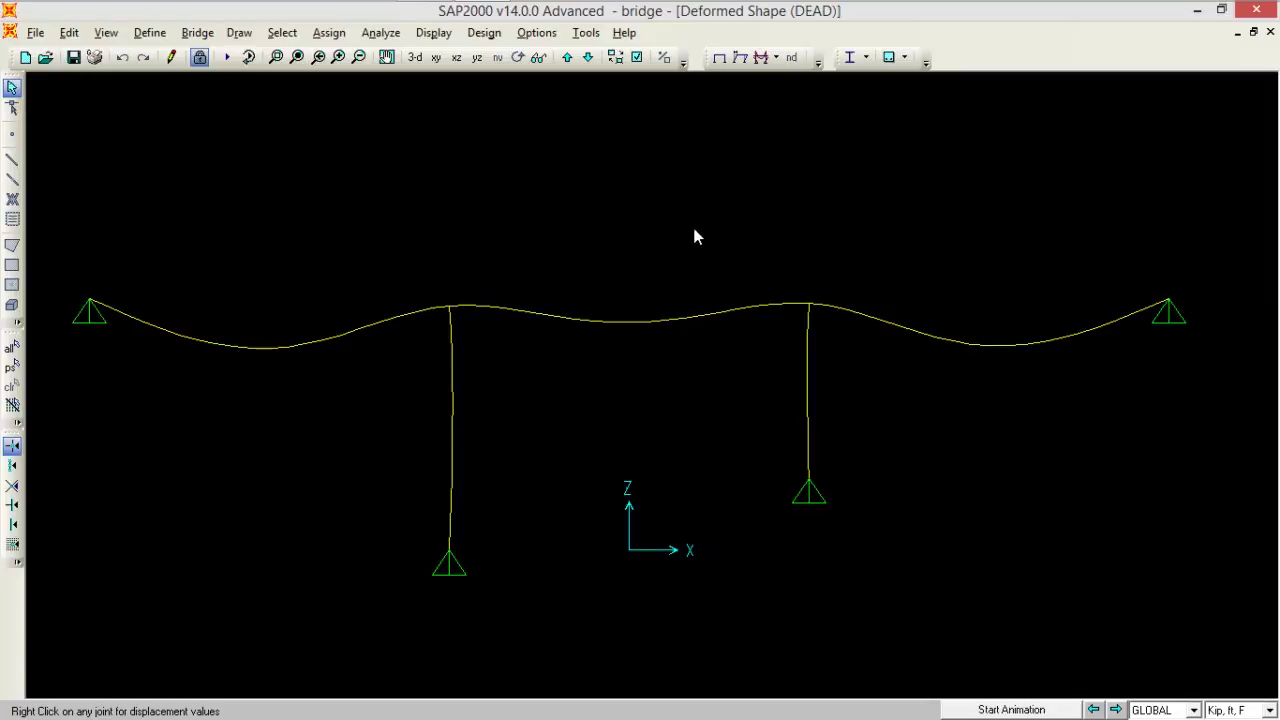
left_click(434, 33)
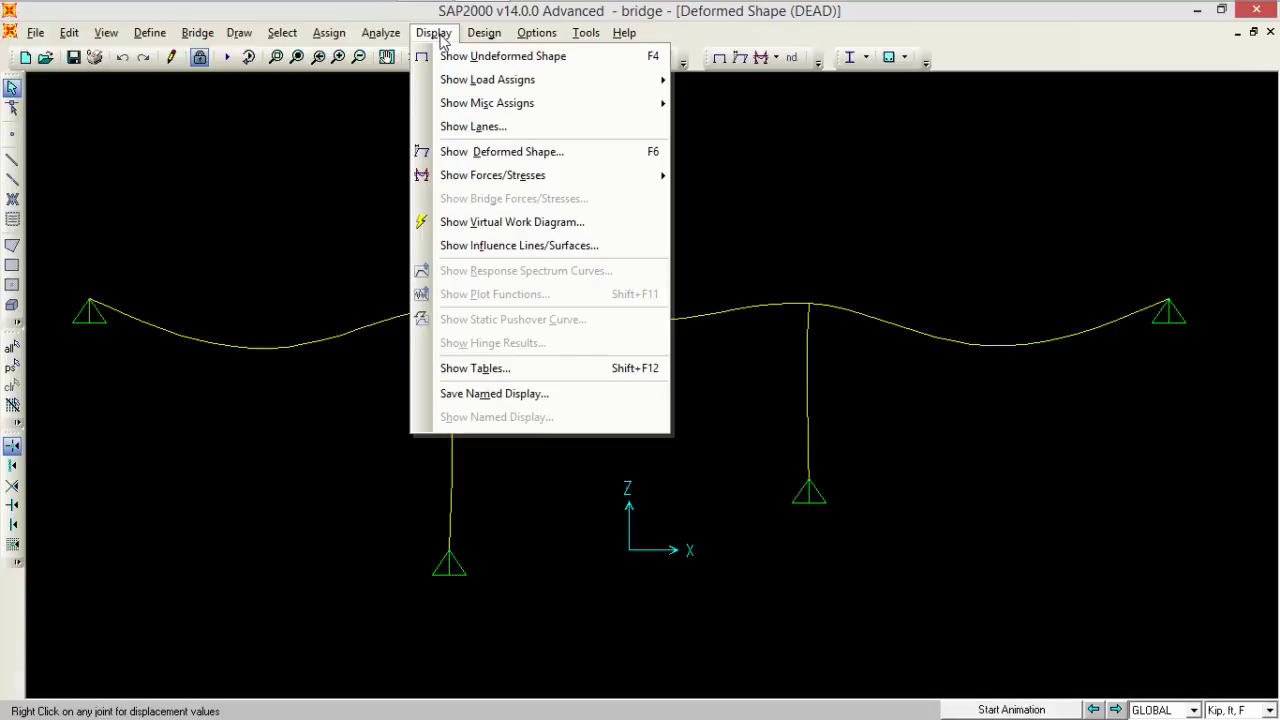
Plot joint 8's U3 displacement influence line along the lane centre line.
left_click(488, 248)
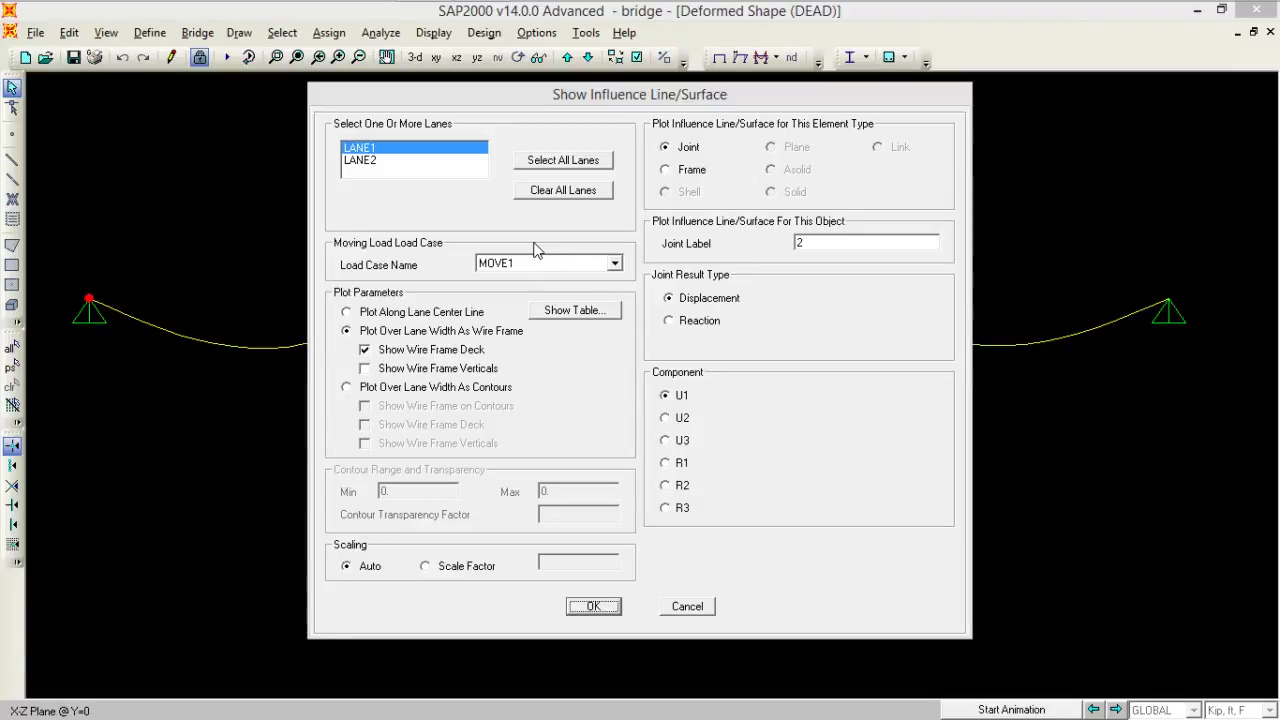
left_click(686, 150)
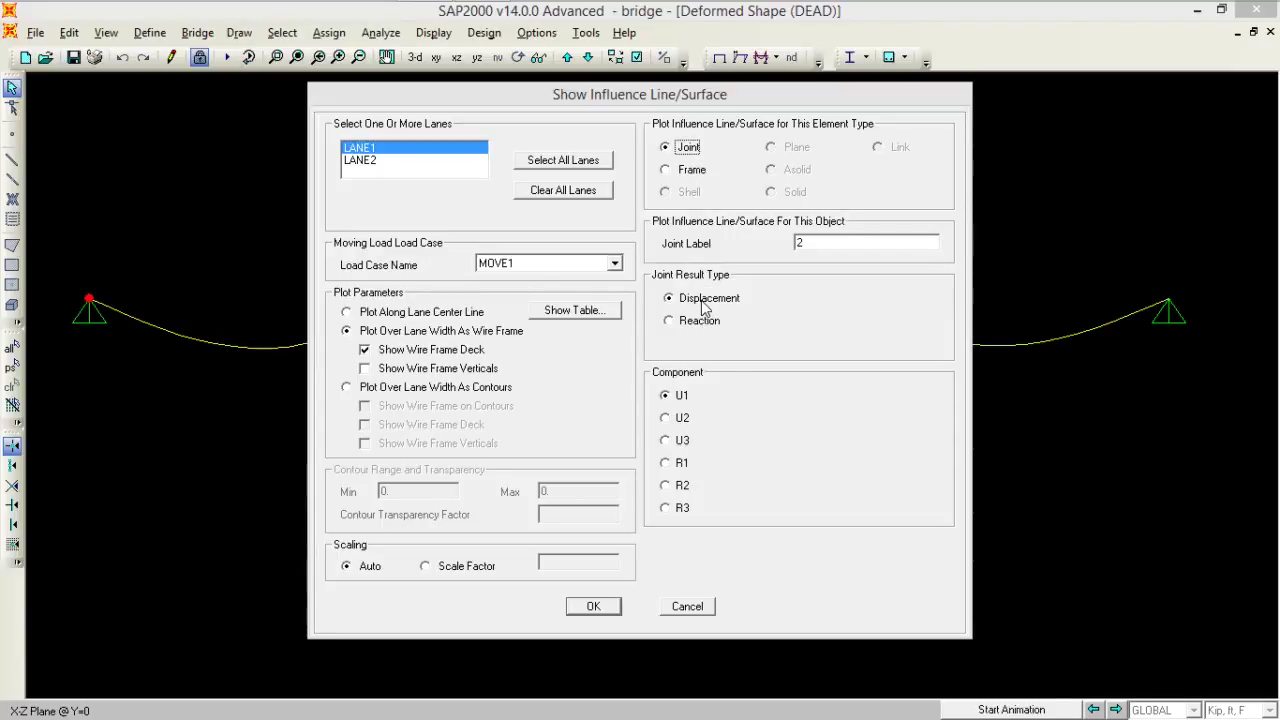
key("Tab")
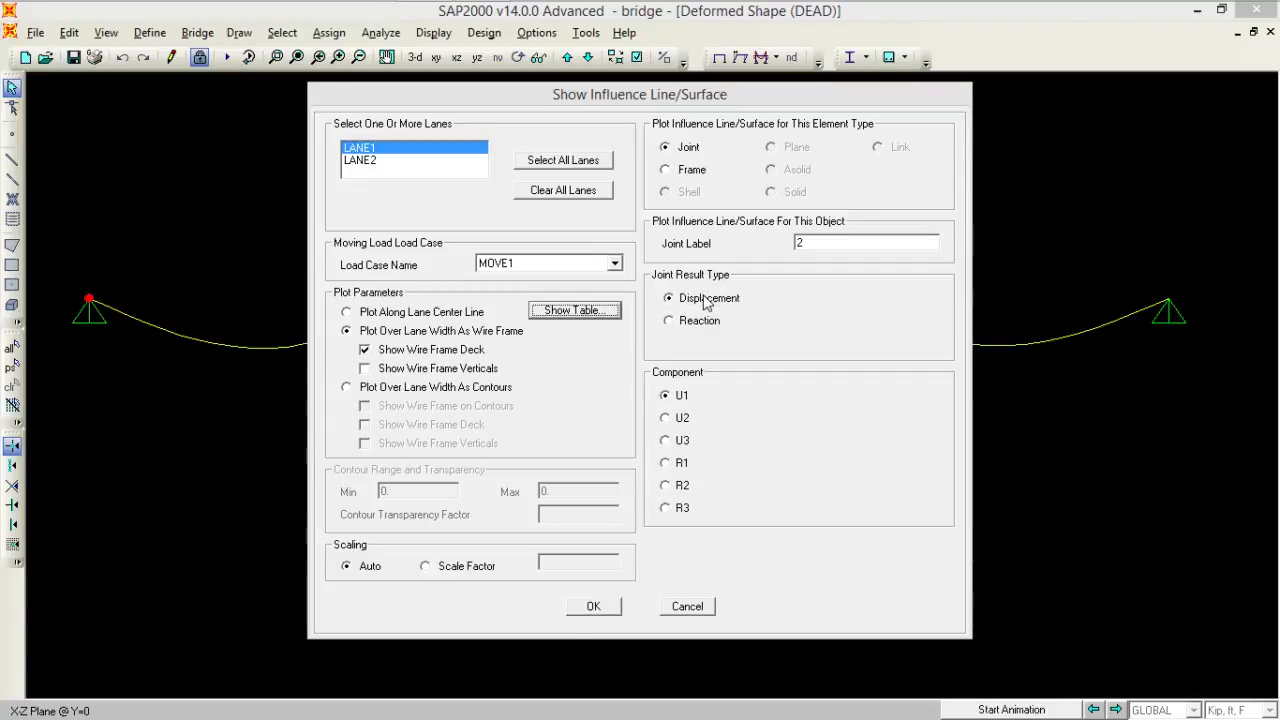
left_click(706, 300)
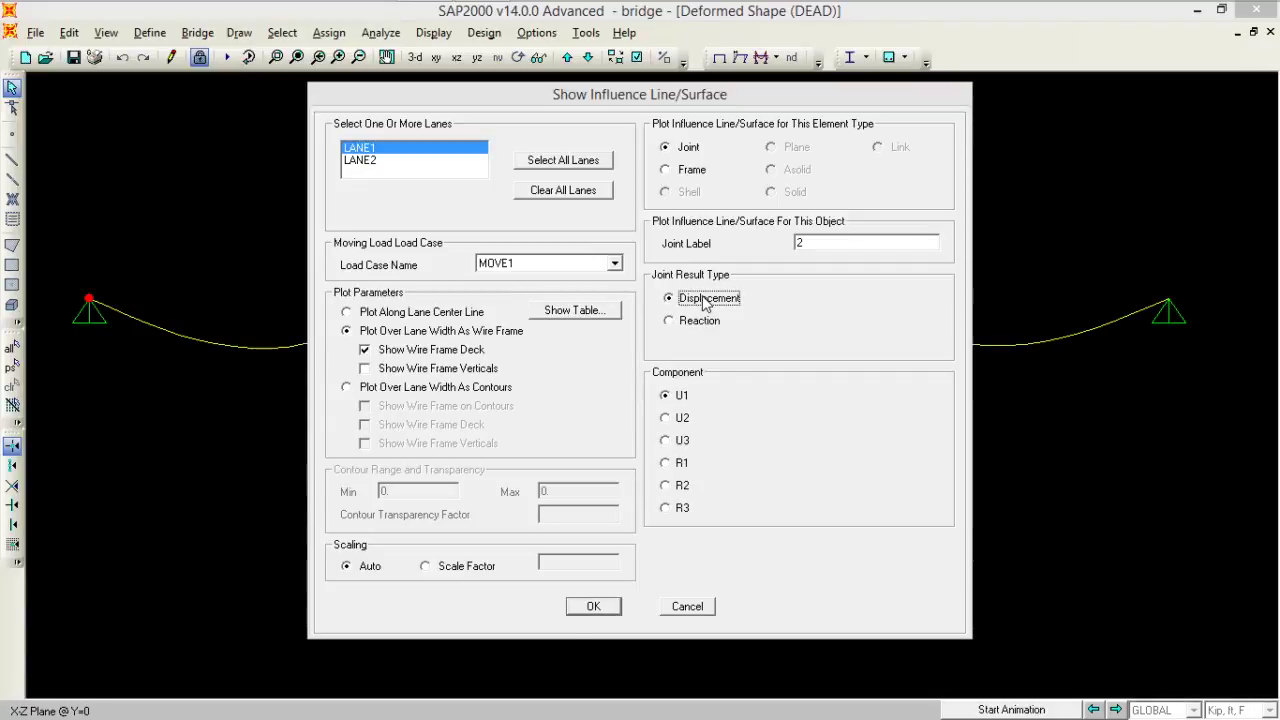
left_click(815, 244)
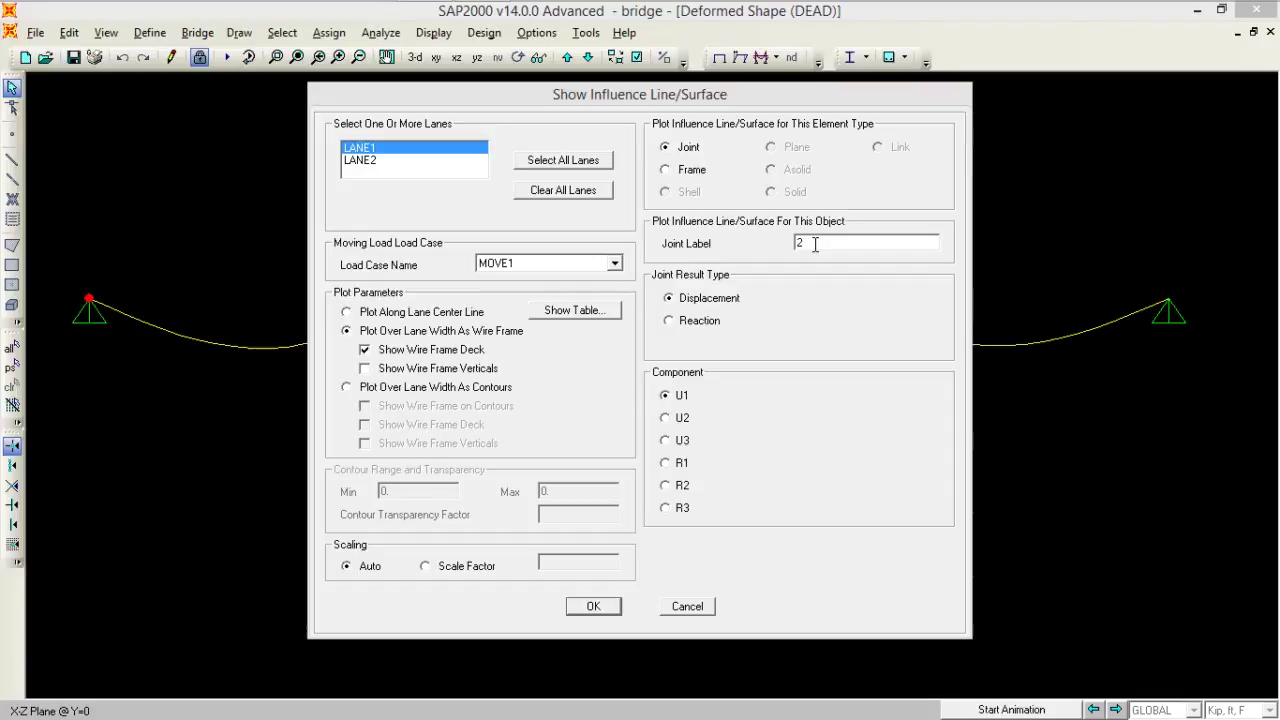
double_click(815, 244)
type("8")
left_click(666, 442)
left_click(592, 608)
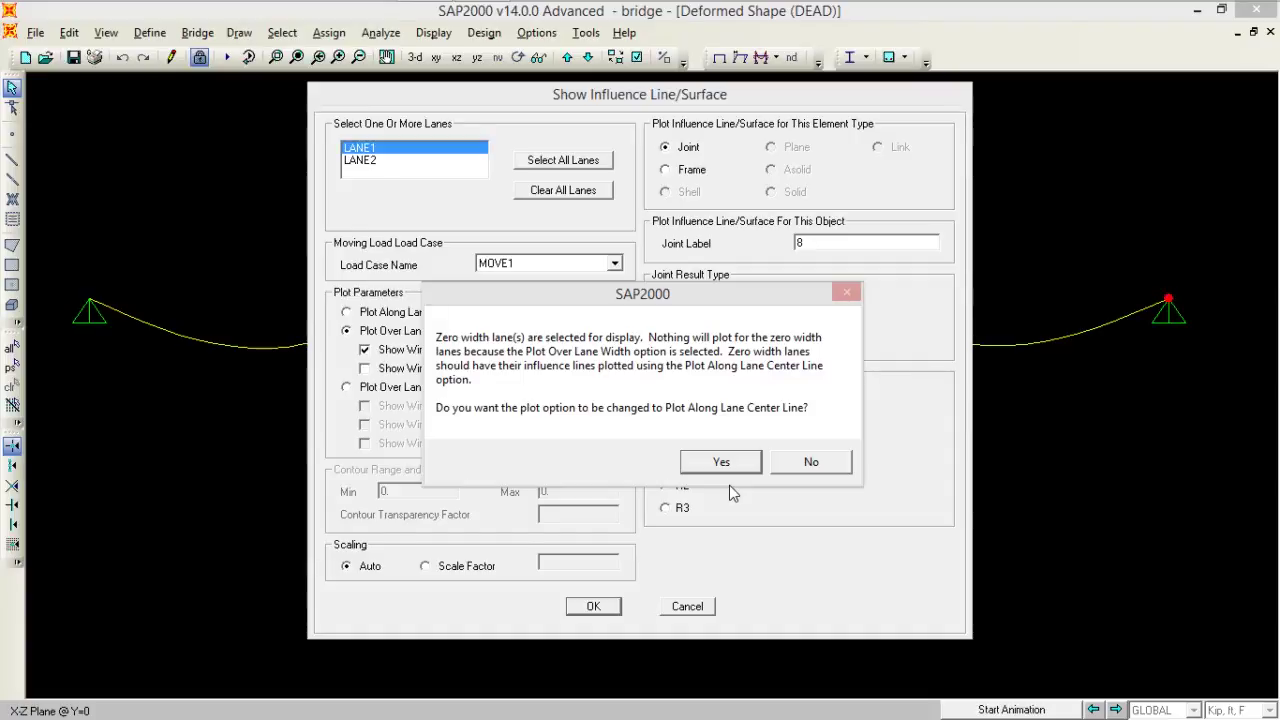
left_click(721, 461)
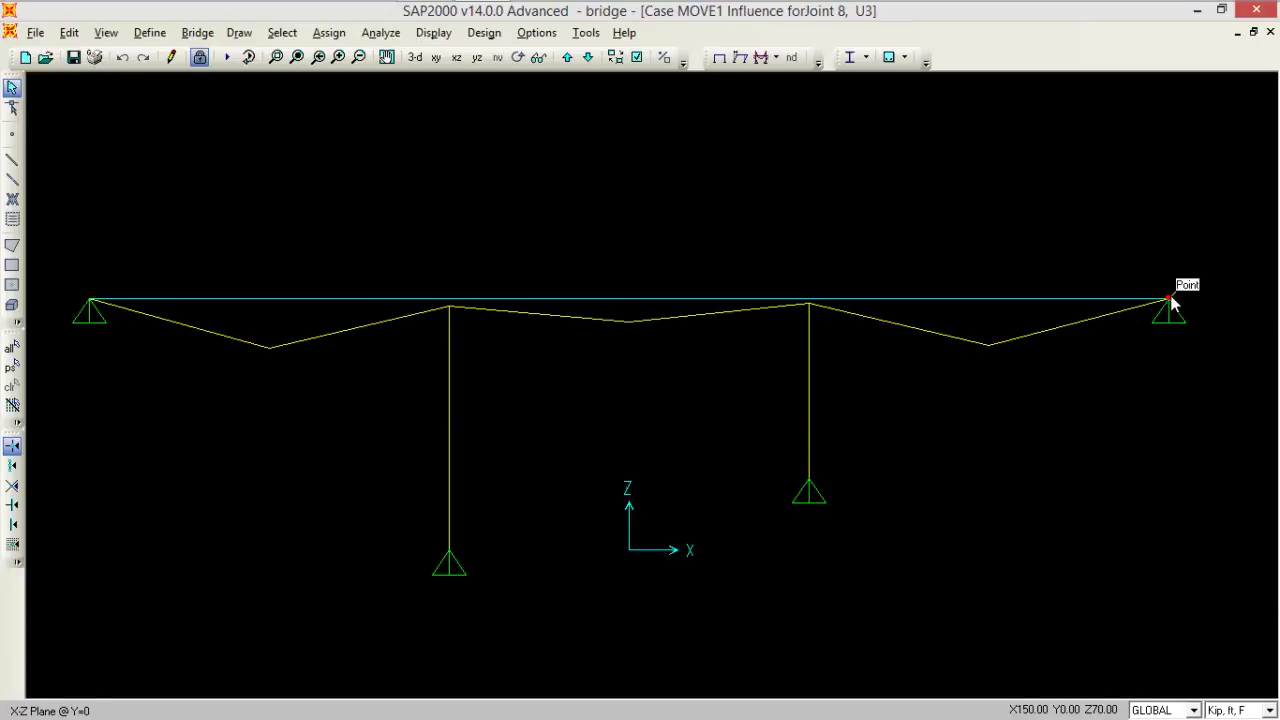
Turn on joint labels in the view's display options.
left_click(636, 57)
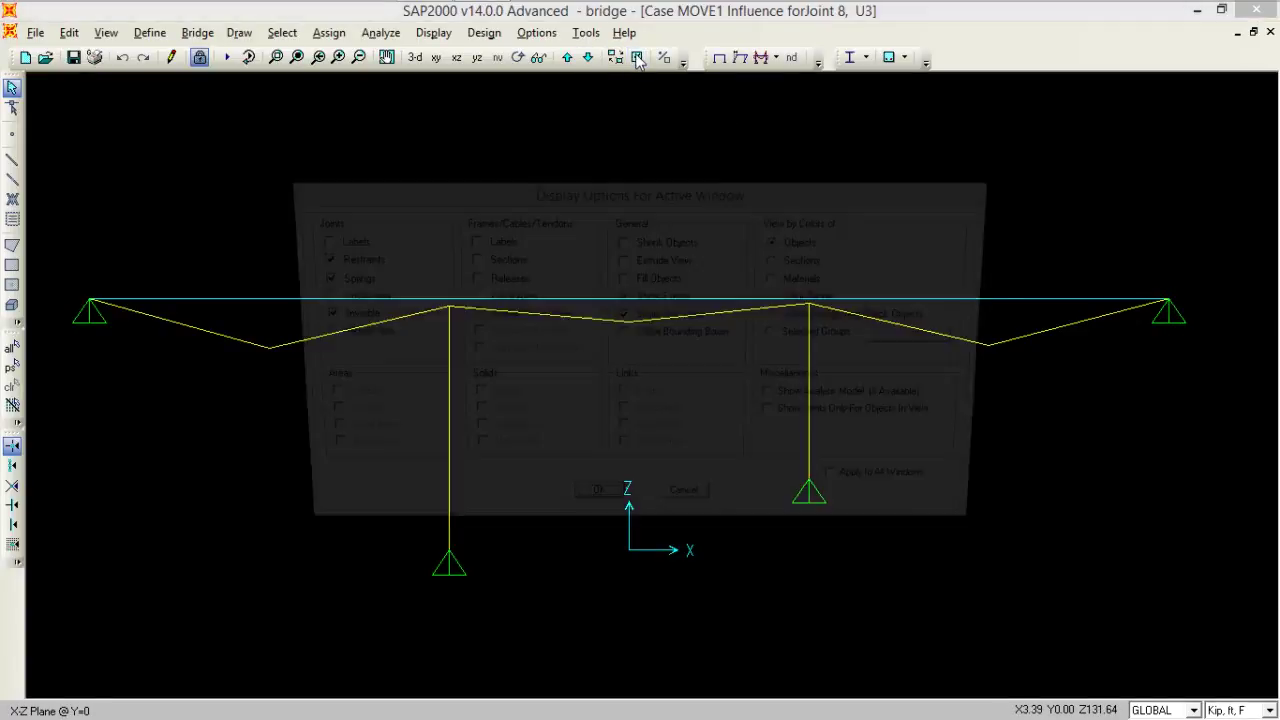
left_click(345, 242)
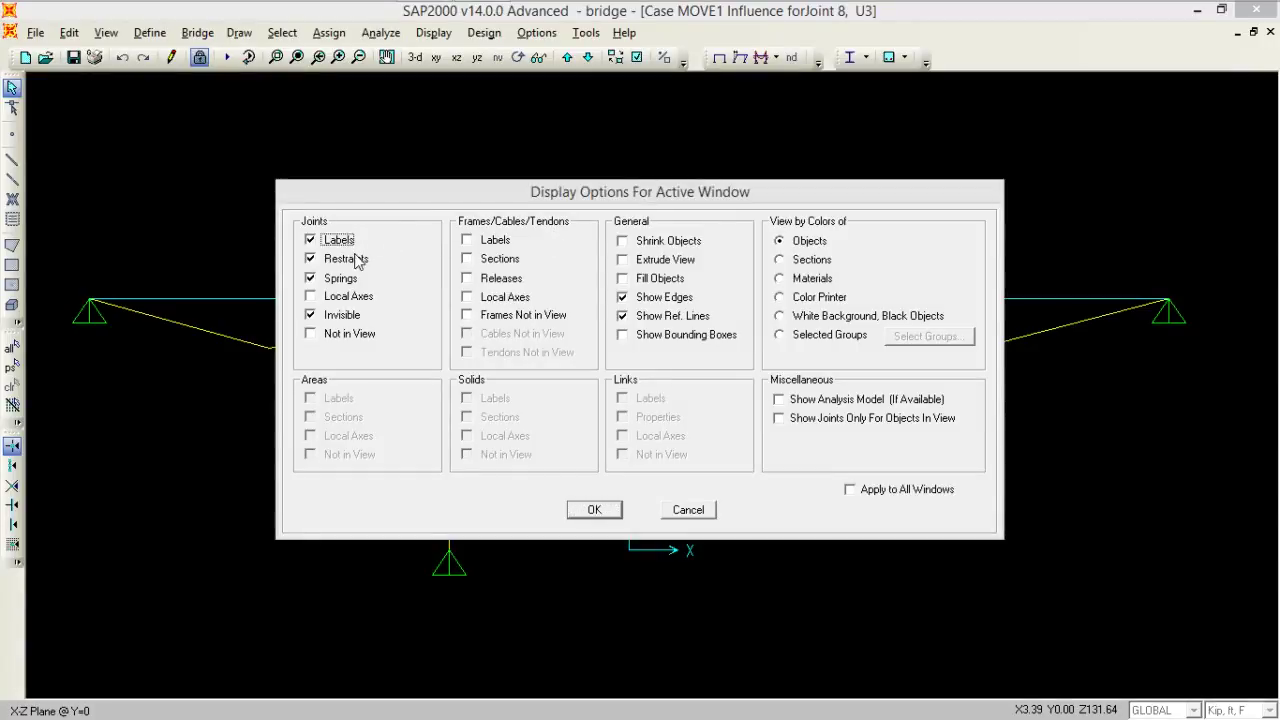
left_click(595, 509)
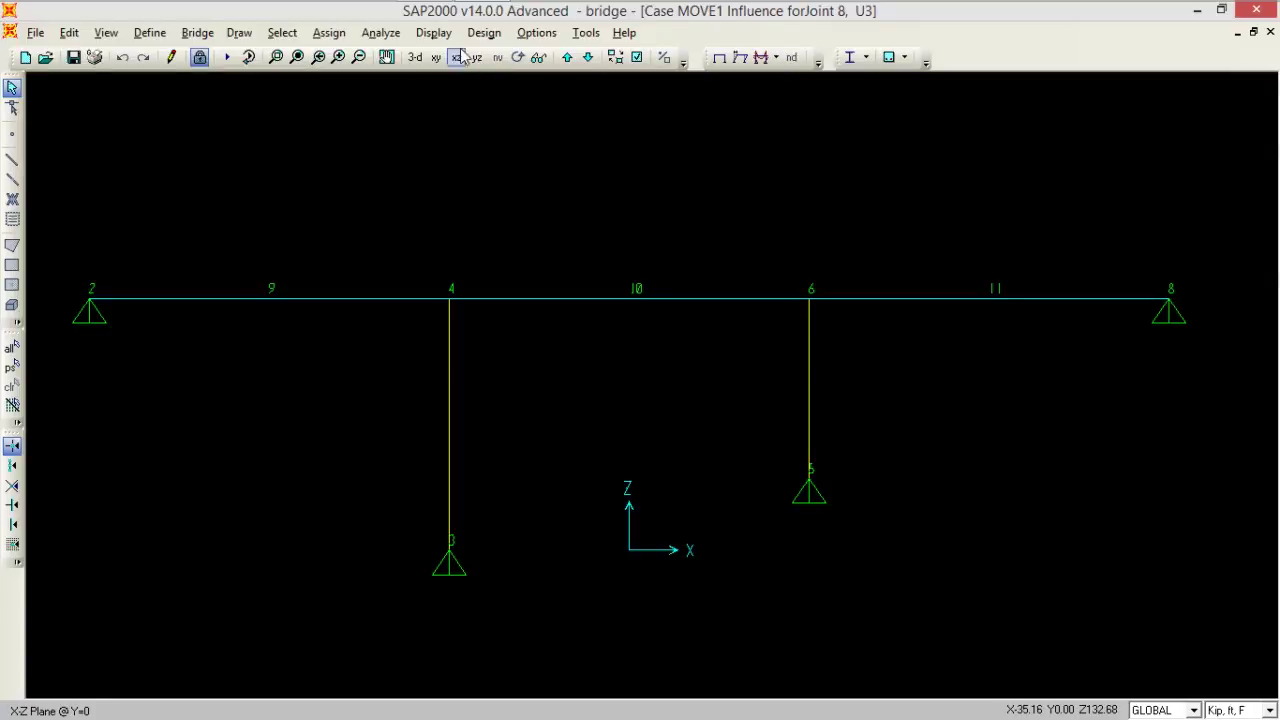
Plot the Joint, LANE1, Displacement U3 influence line with Joint Label changed from 8 to 10.
left_click(433, 32)
left_click(497, 246)
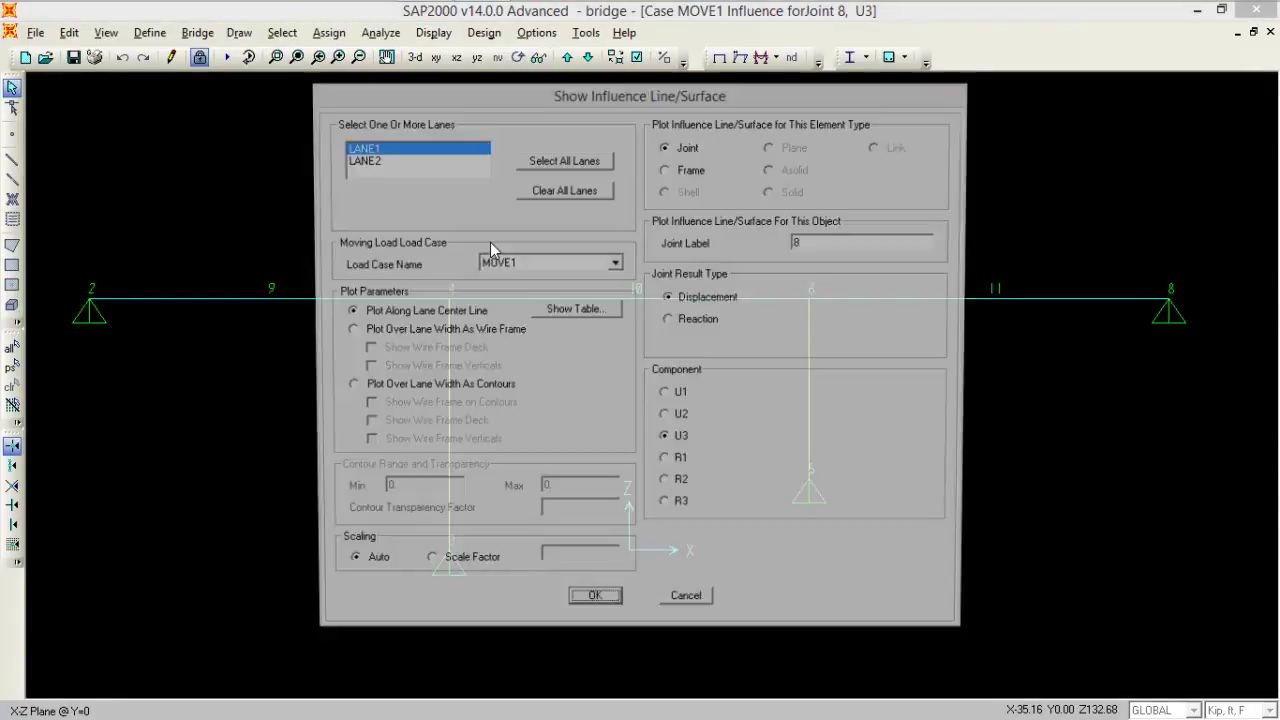
left_click_drag(646, 104, 672, 113)
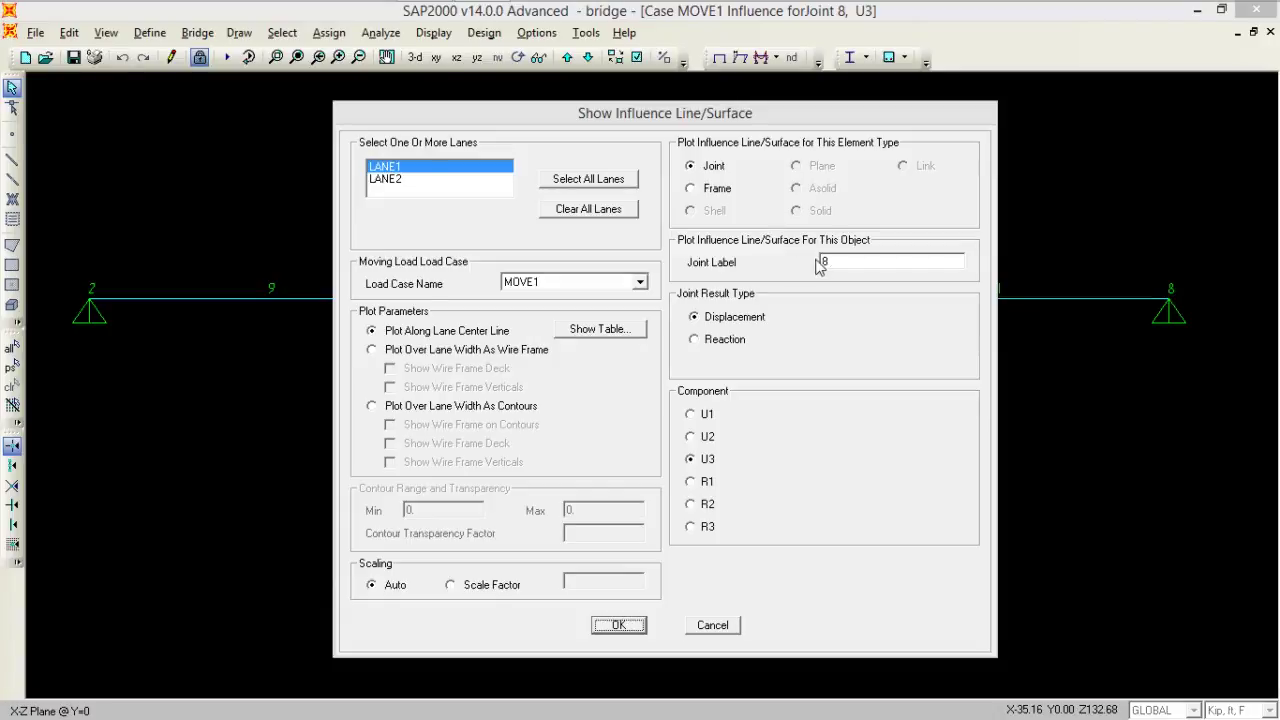
left_click(836, 261)
left_click_drag(834, 261, 811, 261)
type("10")
left_click(714, 167)
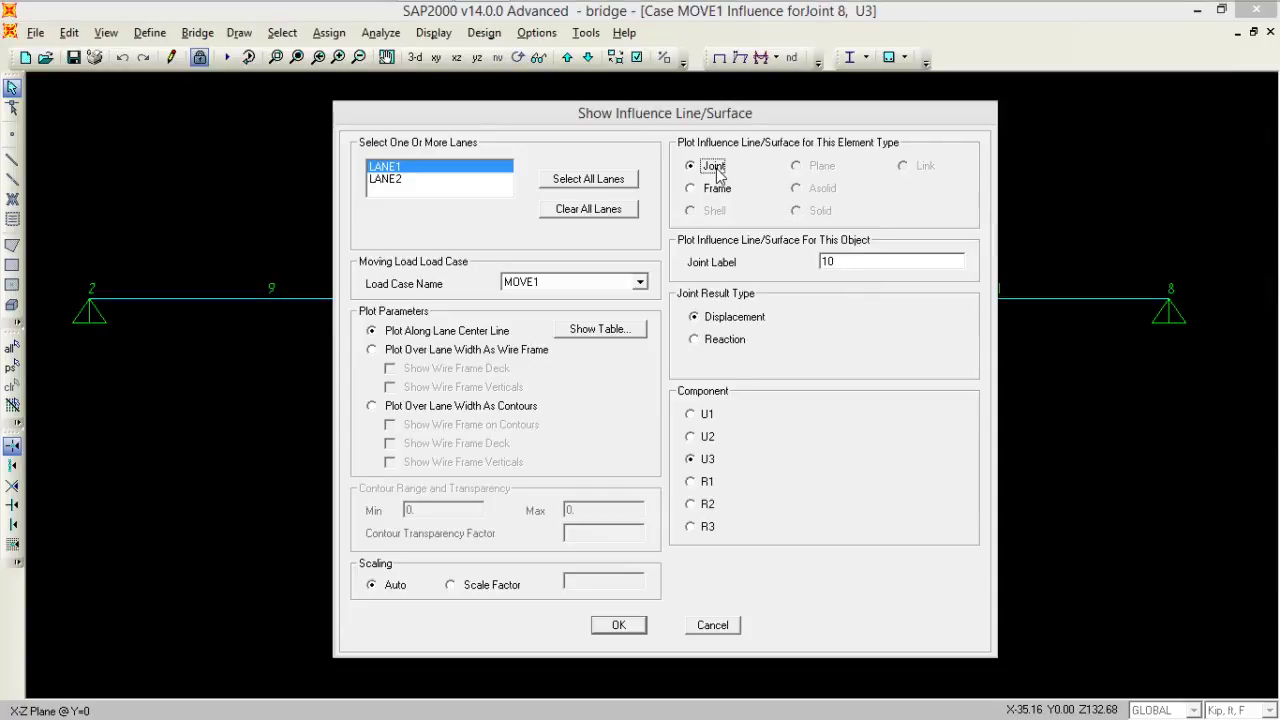
left_click(480, 170)
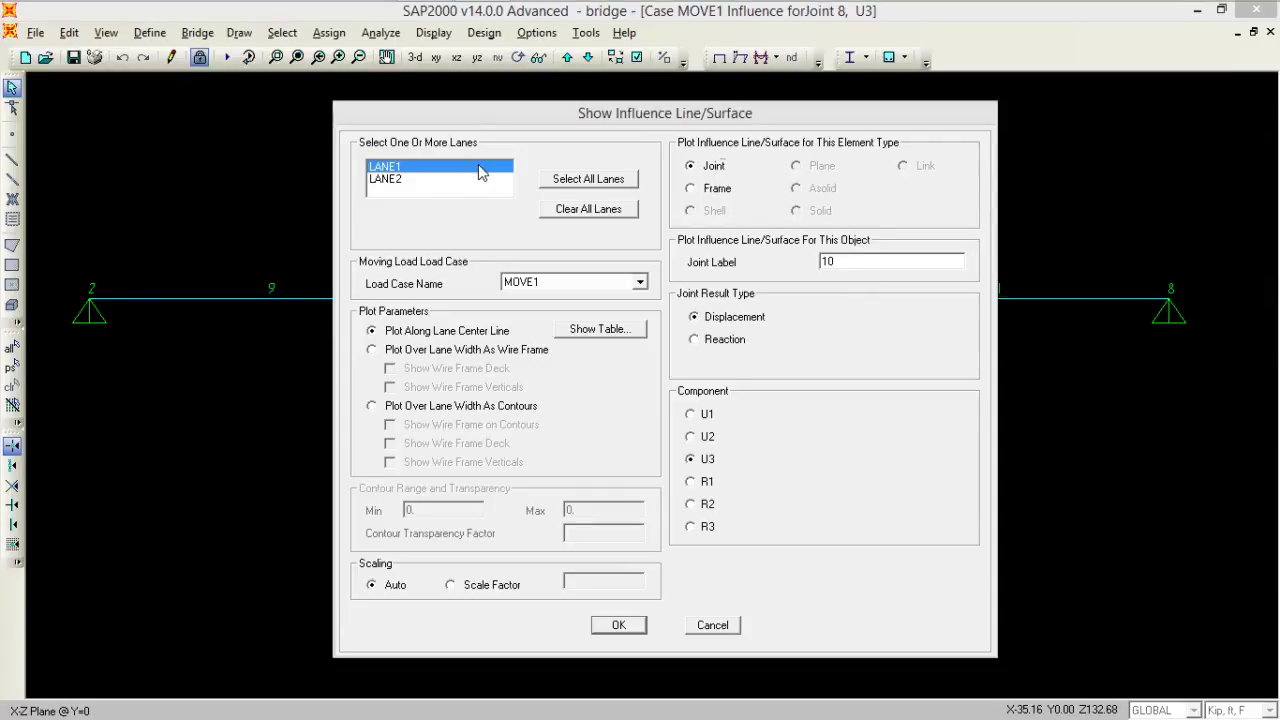
left_click(706, 461)
left_click(730, 318)
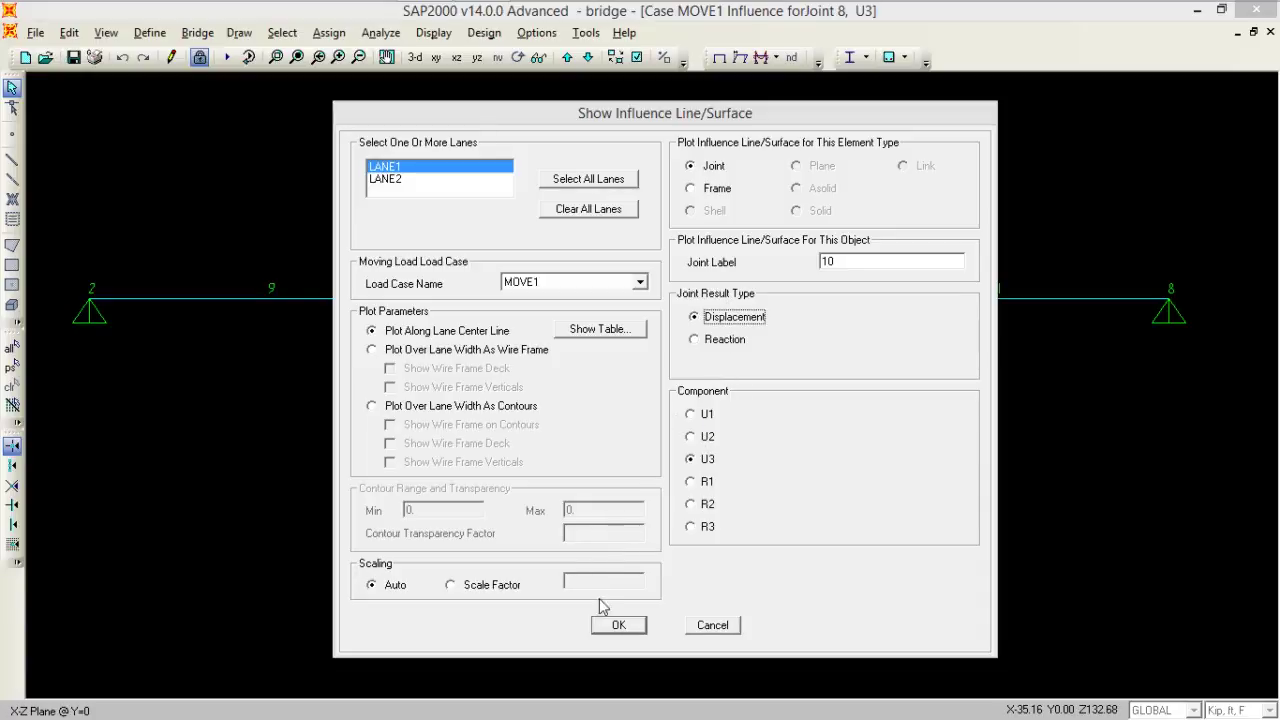
left_click(616, 626)
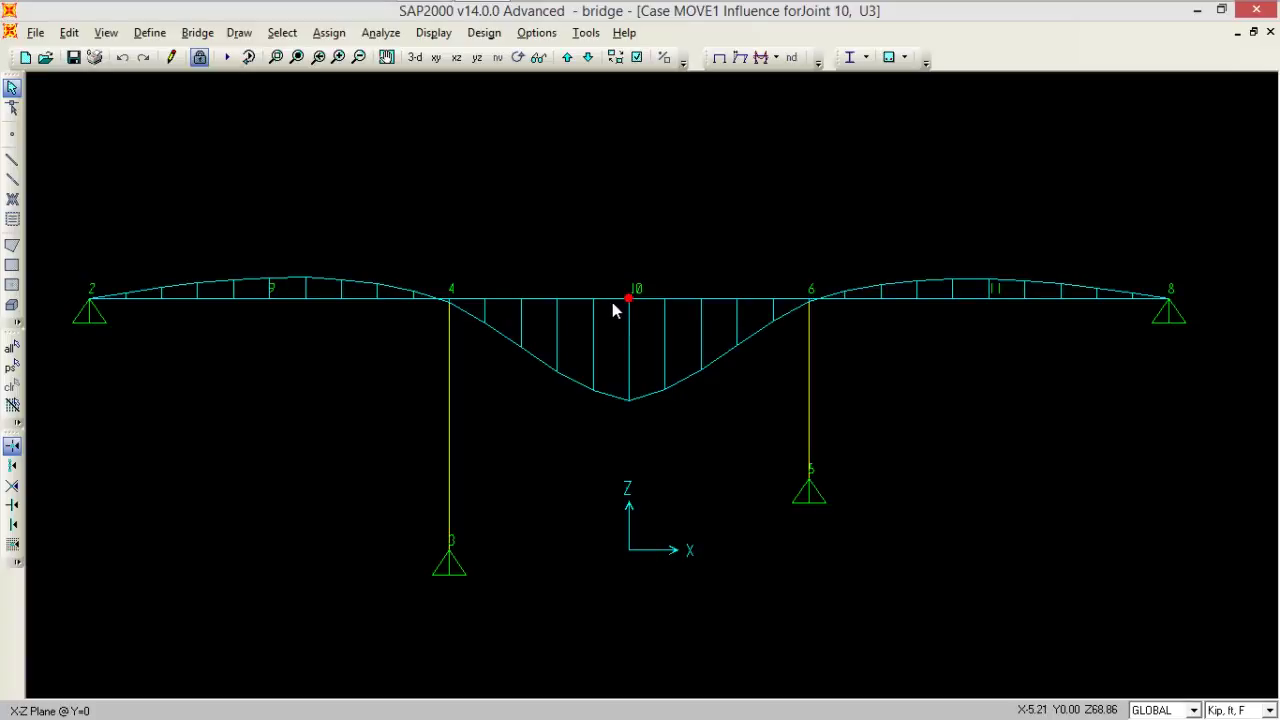
Plot the U3 influence line for joint 11, then display the MODAL mode 1 deformed shape.
left_click(433, 32)
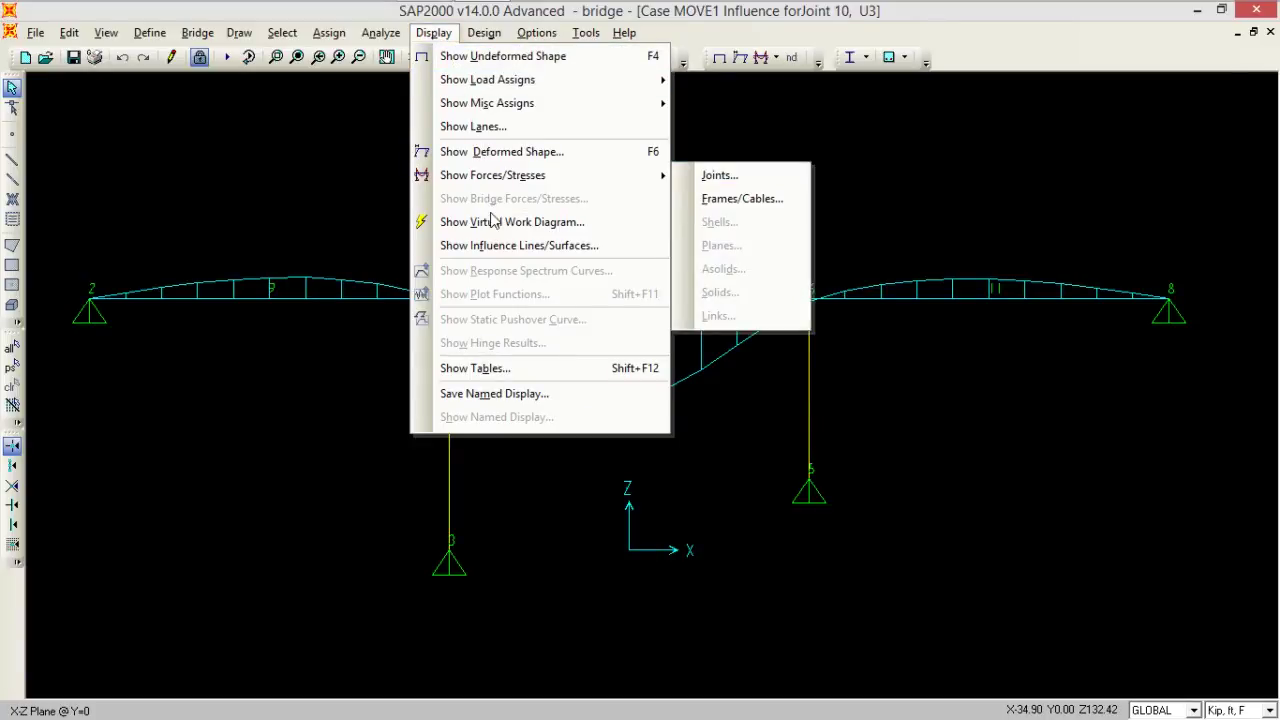
left_click(497, 243)
left_click(815, 247)
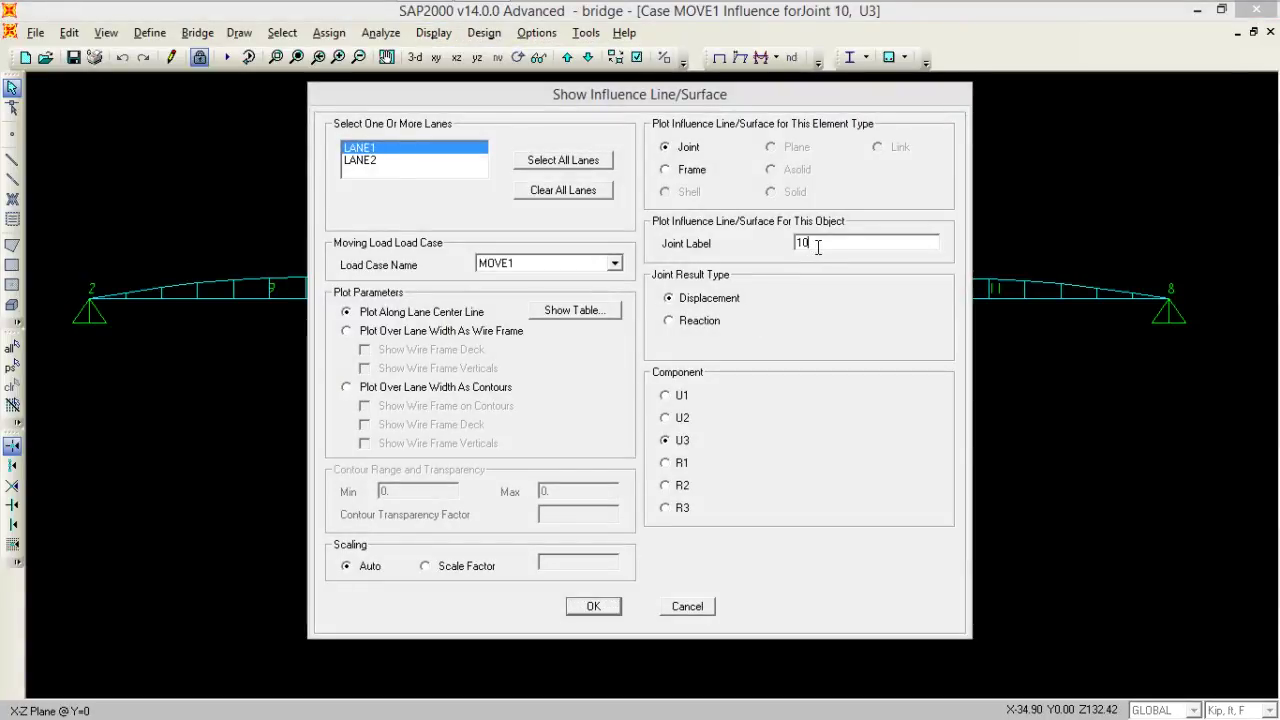
type("1")
left_click(618, 609)
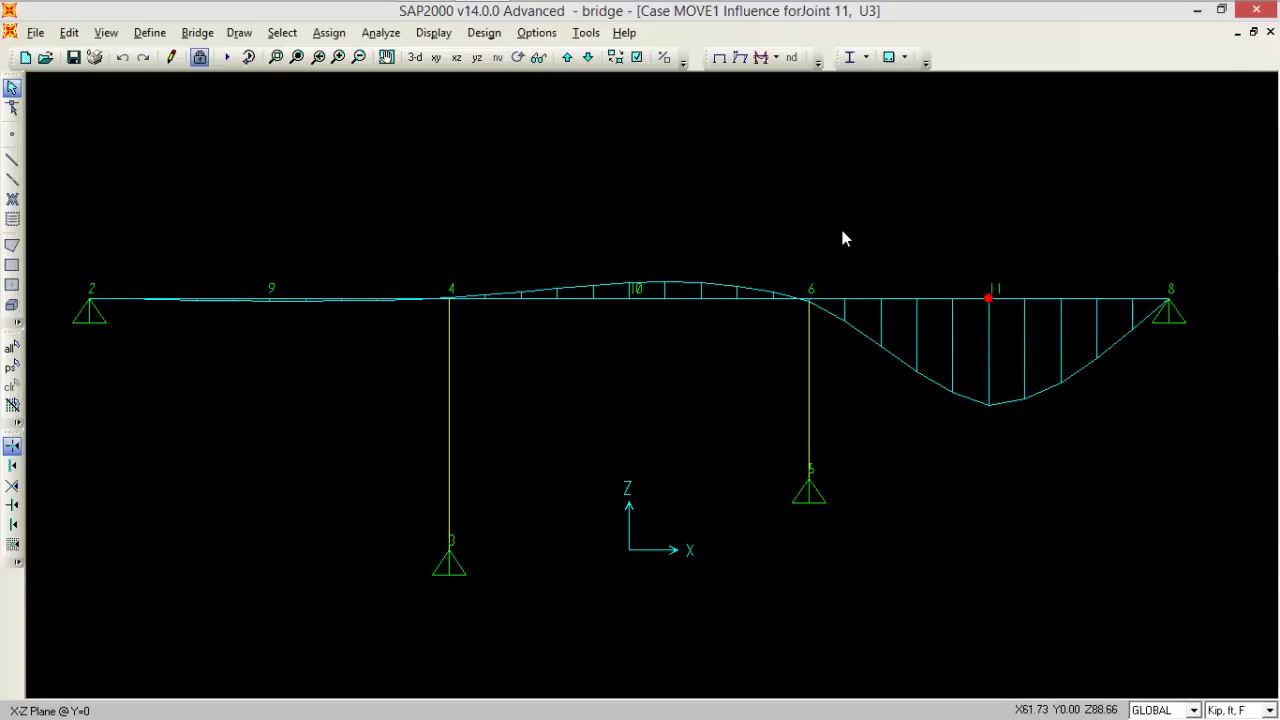
left_click(760, 57)
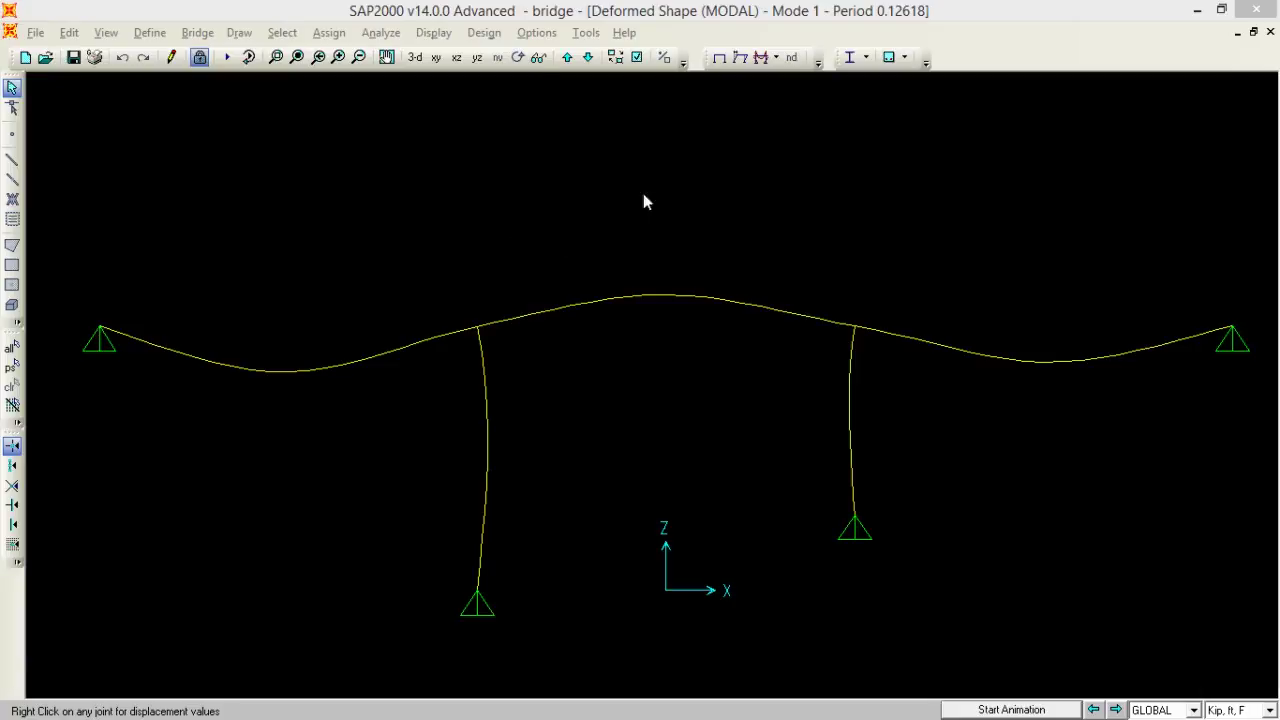
Show the MODAL mode 1 deformed shape, animate it, and advance to mode 2.
left_click(745, 62)
left_click(742, 143)
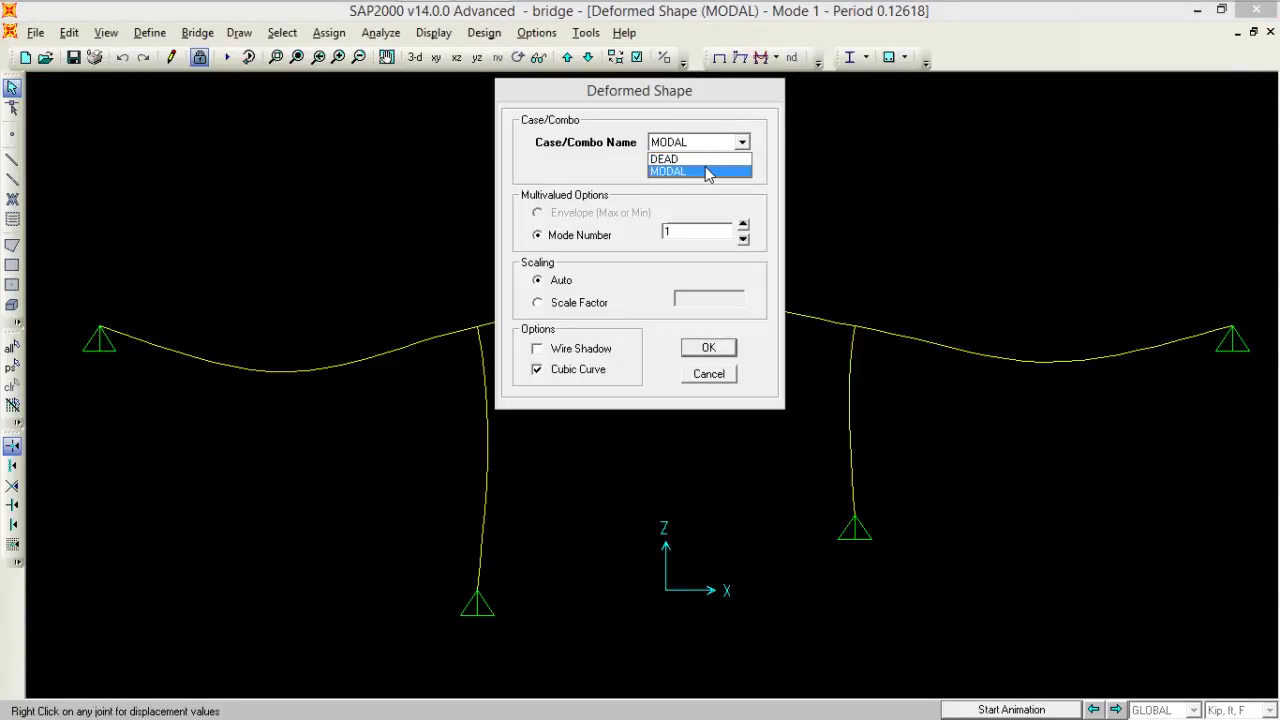
left_click(705, 170)
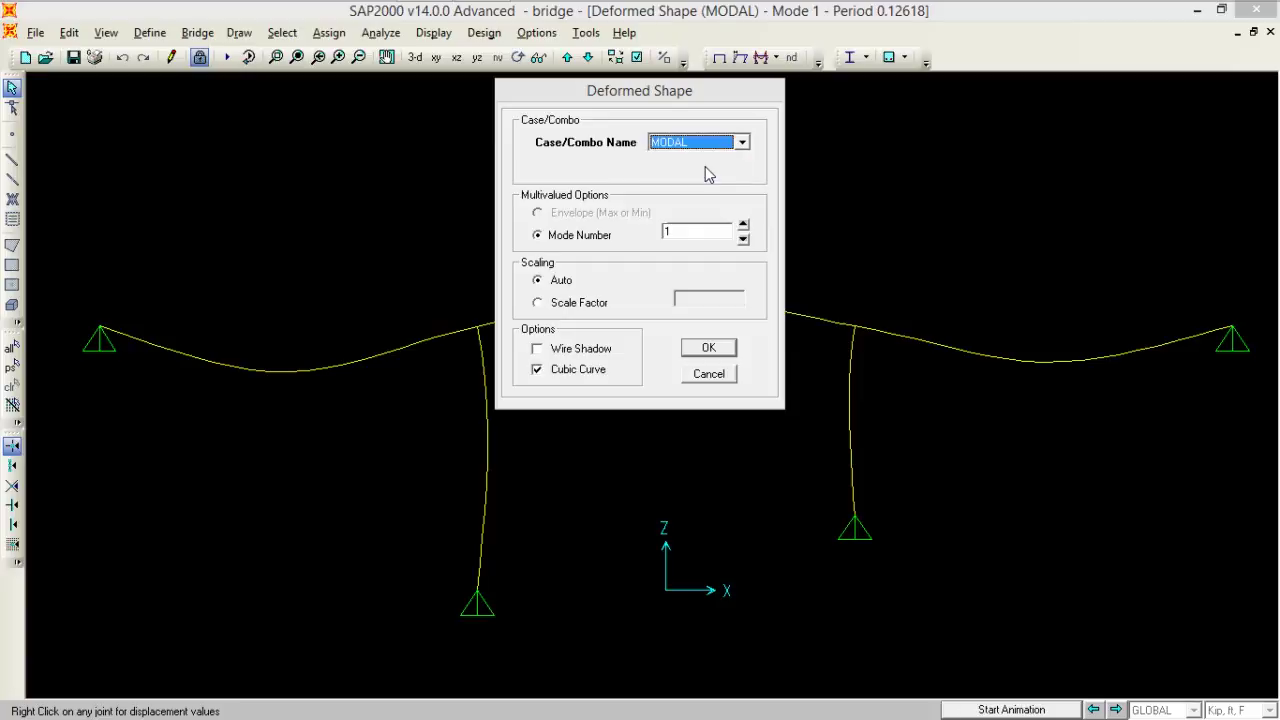
left_click(743, 242)
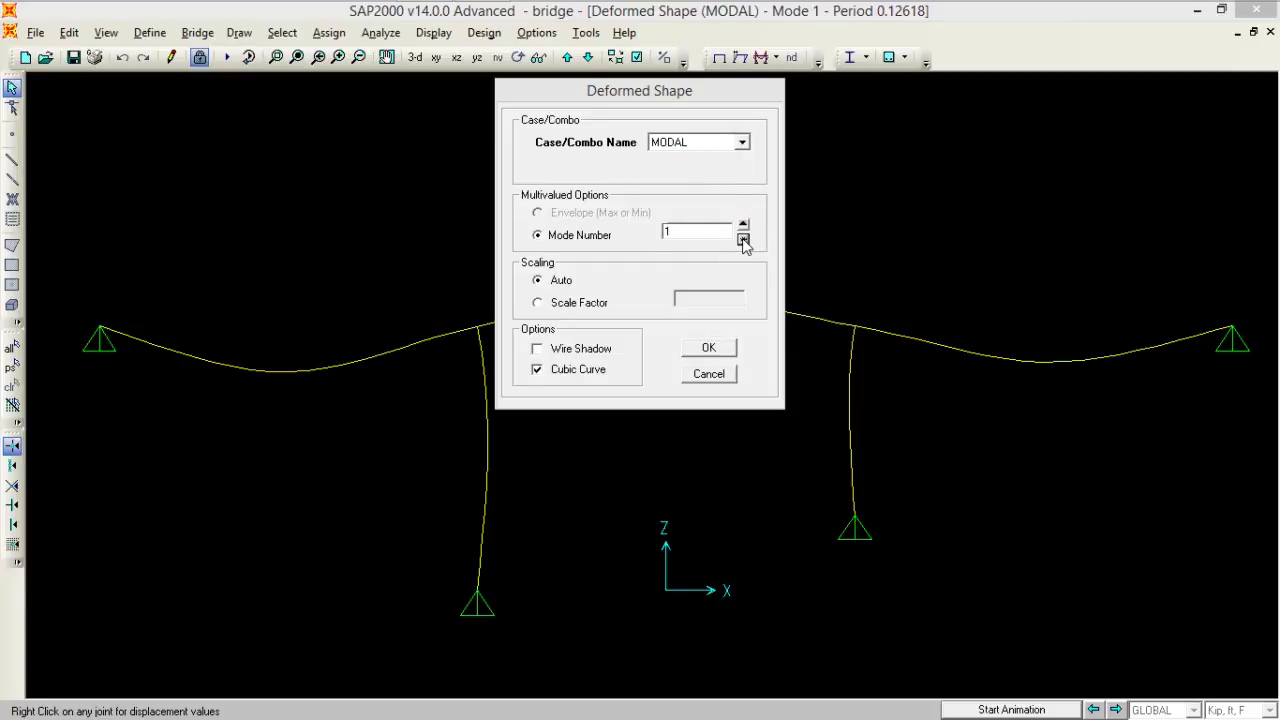
left_click(704, 352)
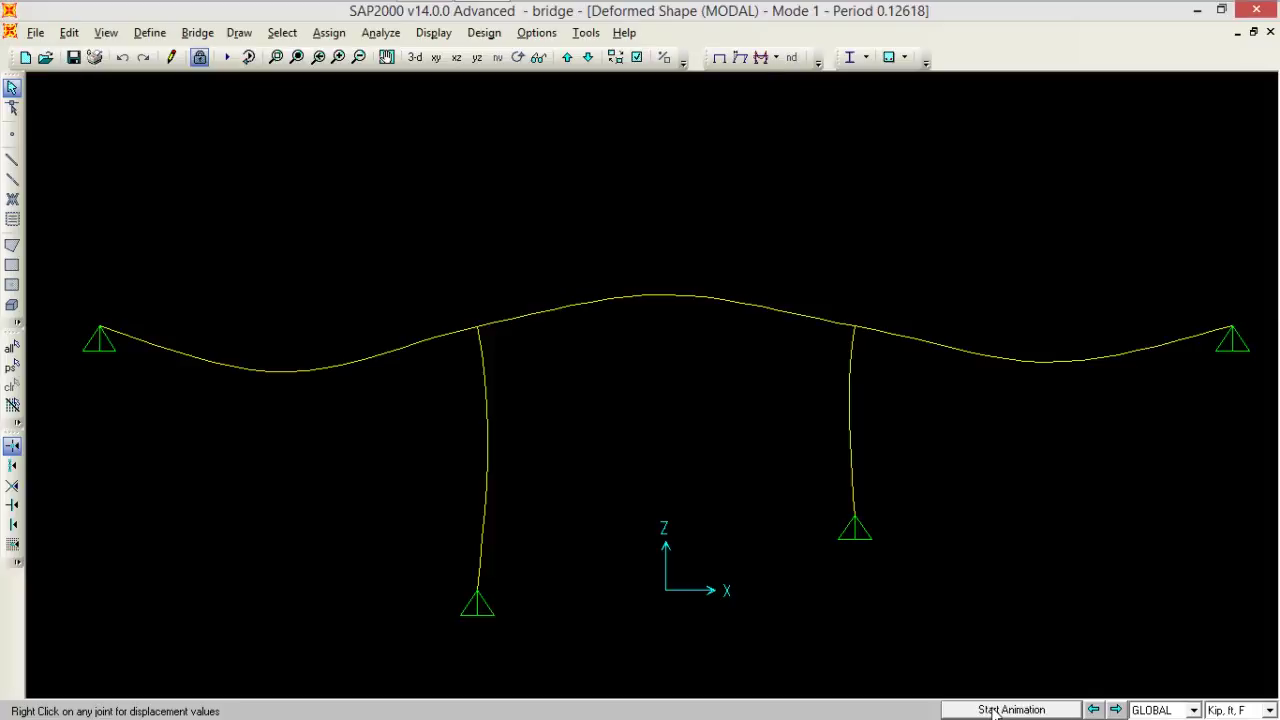
left_click(993, 710)
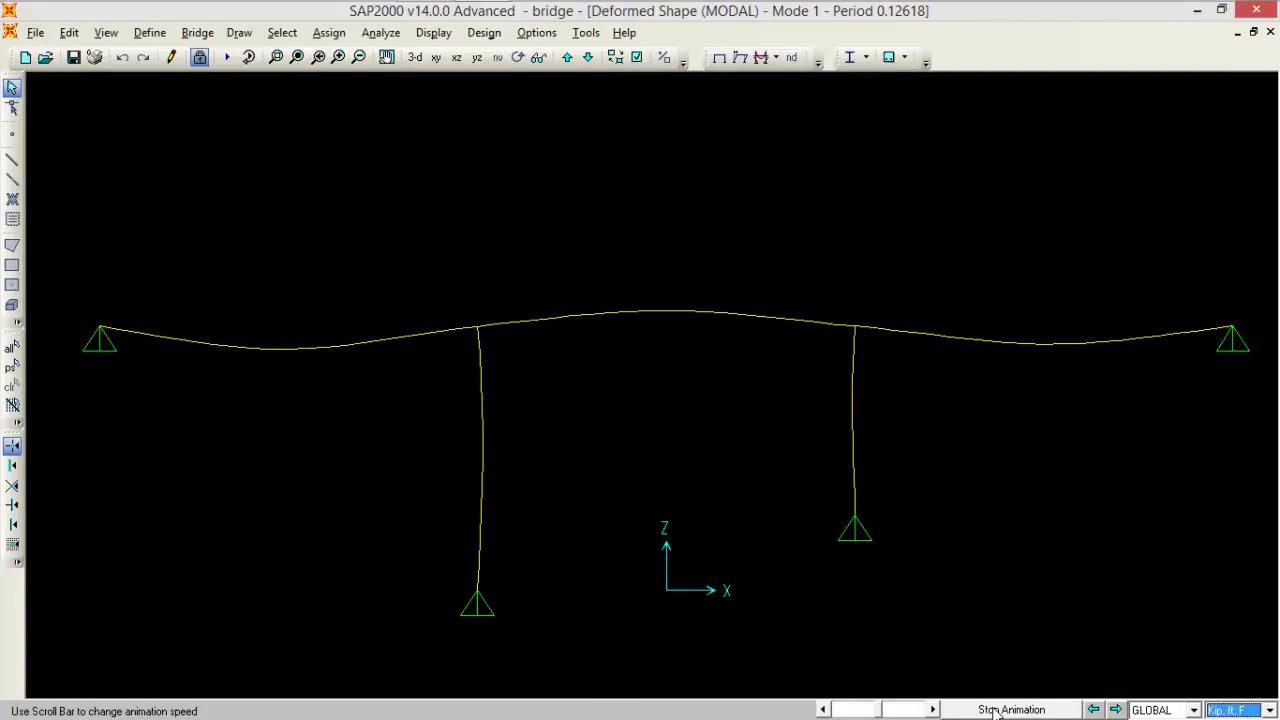
left_click(1116, 710)
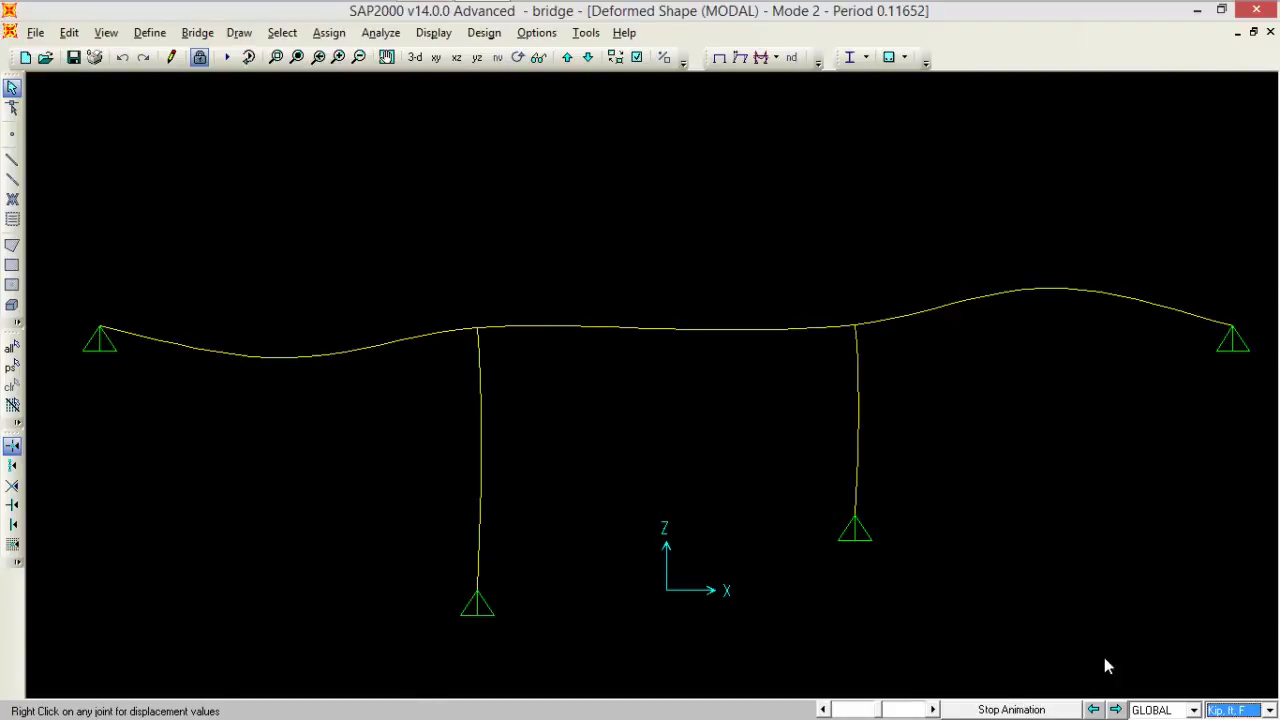
Step the animated mode shape through modes 3, 4, 5 and 6 (period 0.02965).
left_click(1118, 709)
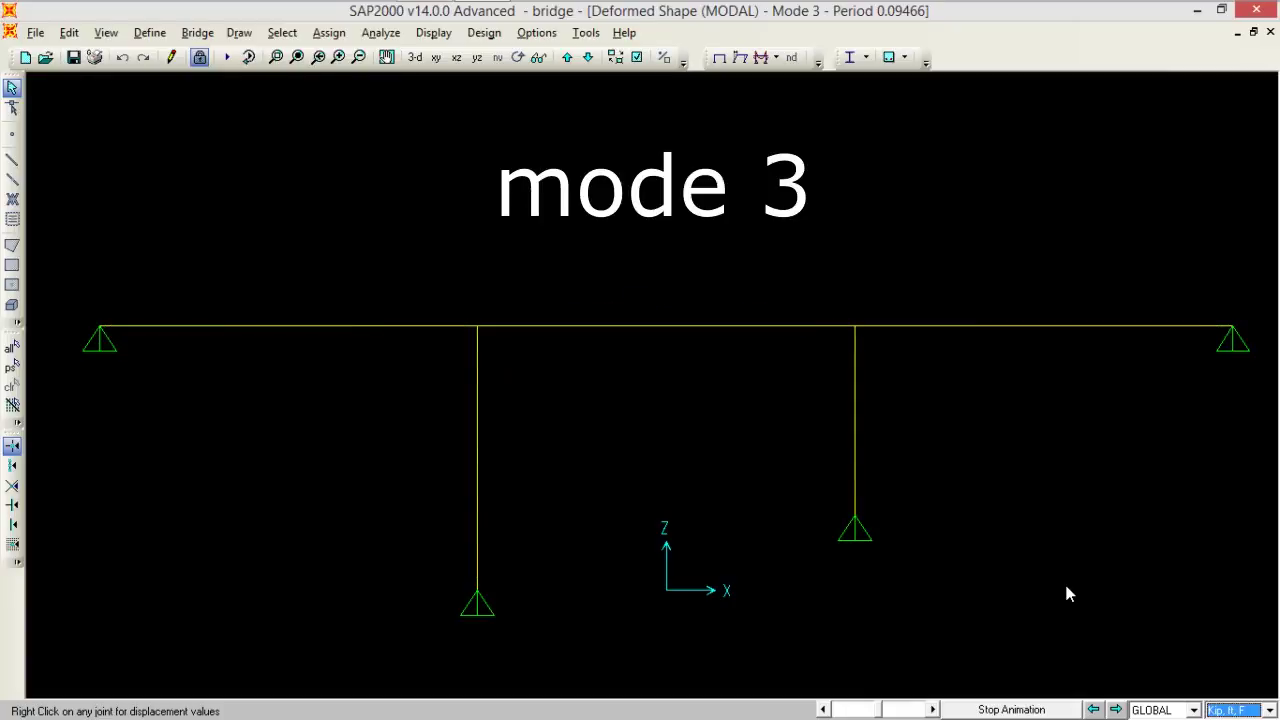
left_click(1116, 709)
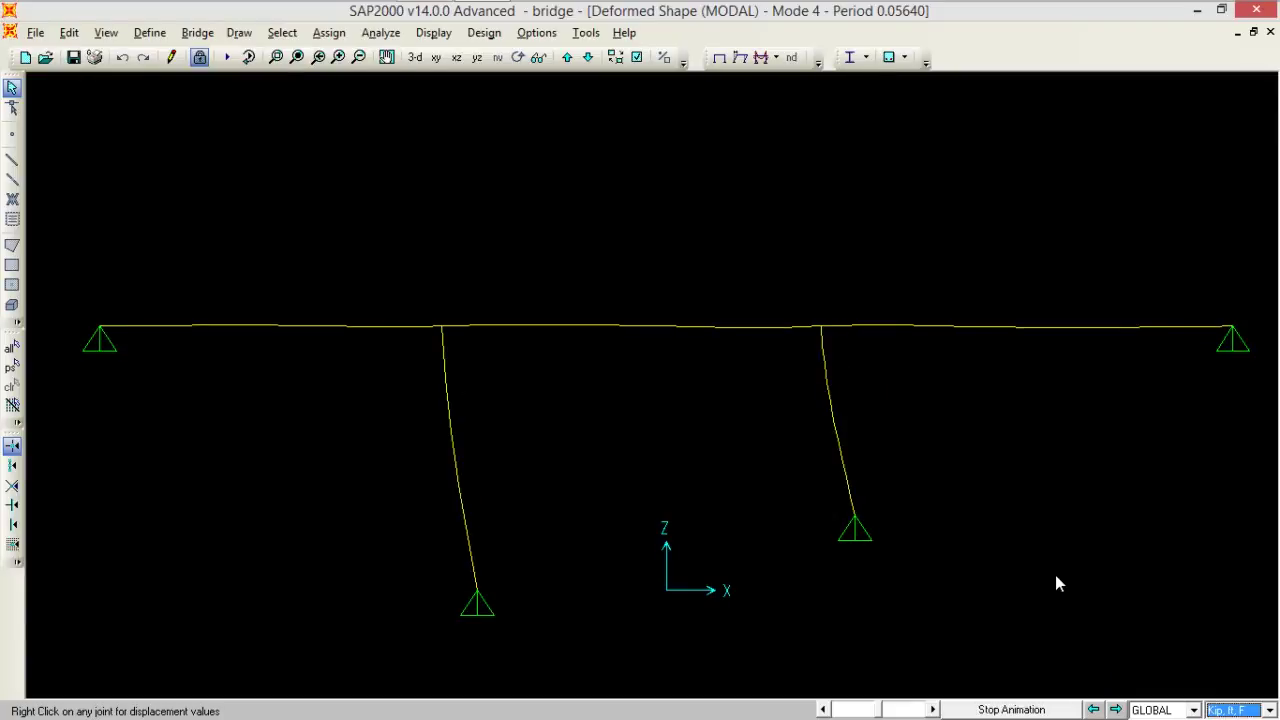
left_click(1116, 709)
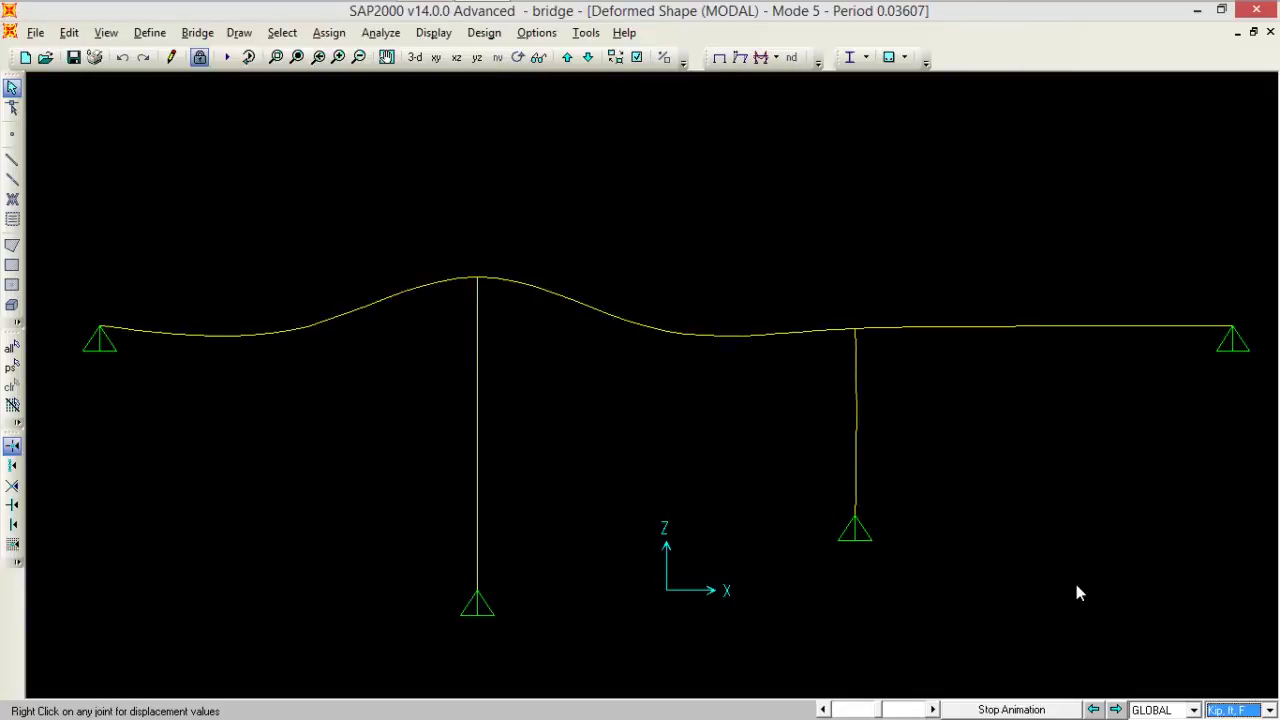
left_click(1116, 709)
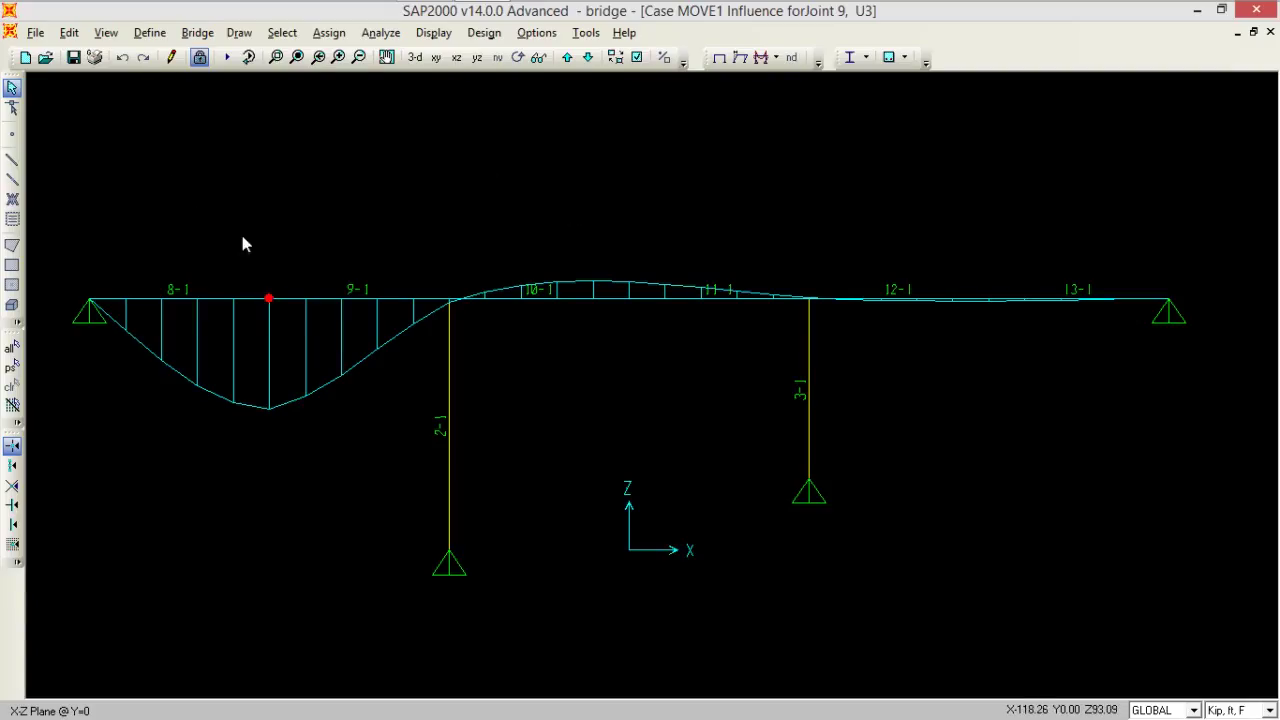
Select deck frames 8-1 through 13-1 and their joints, then unlock the model, deleting results.
left_click(267, 302)
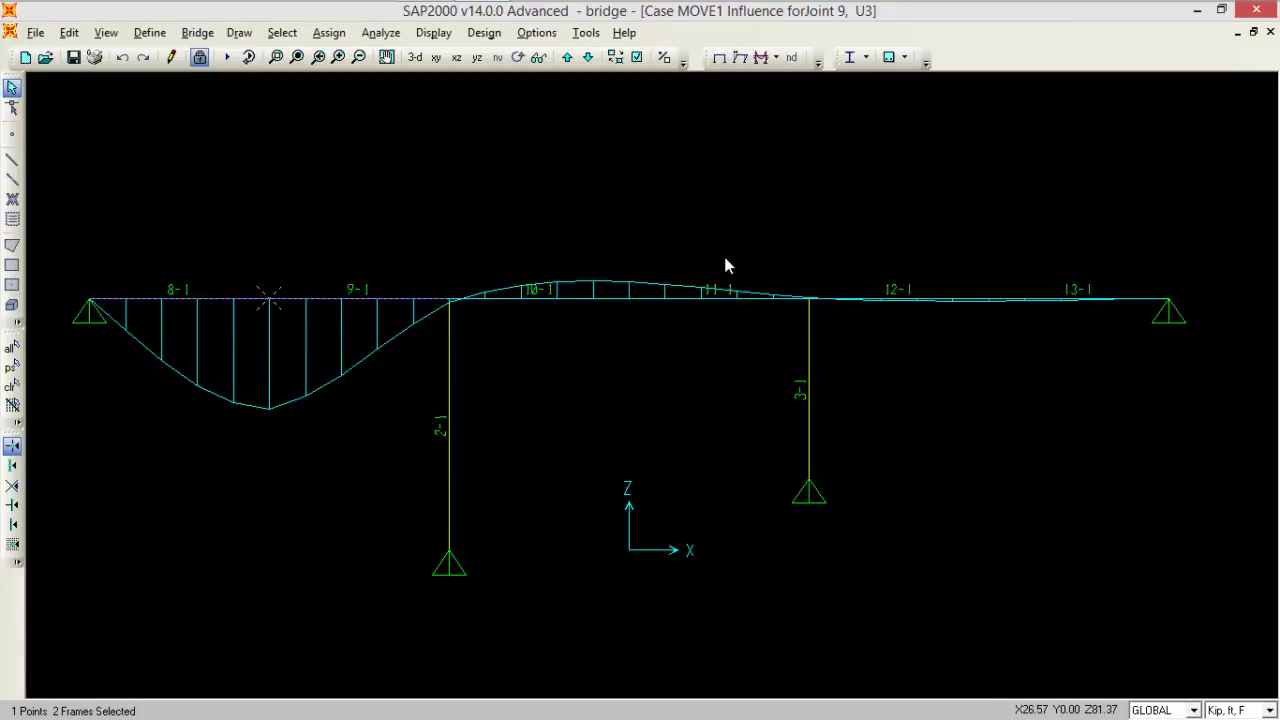
left_click(748, 292)
left_click(988, 298)
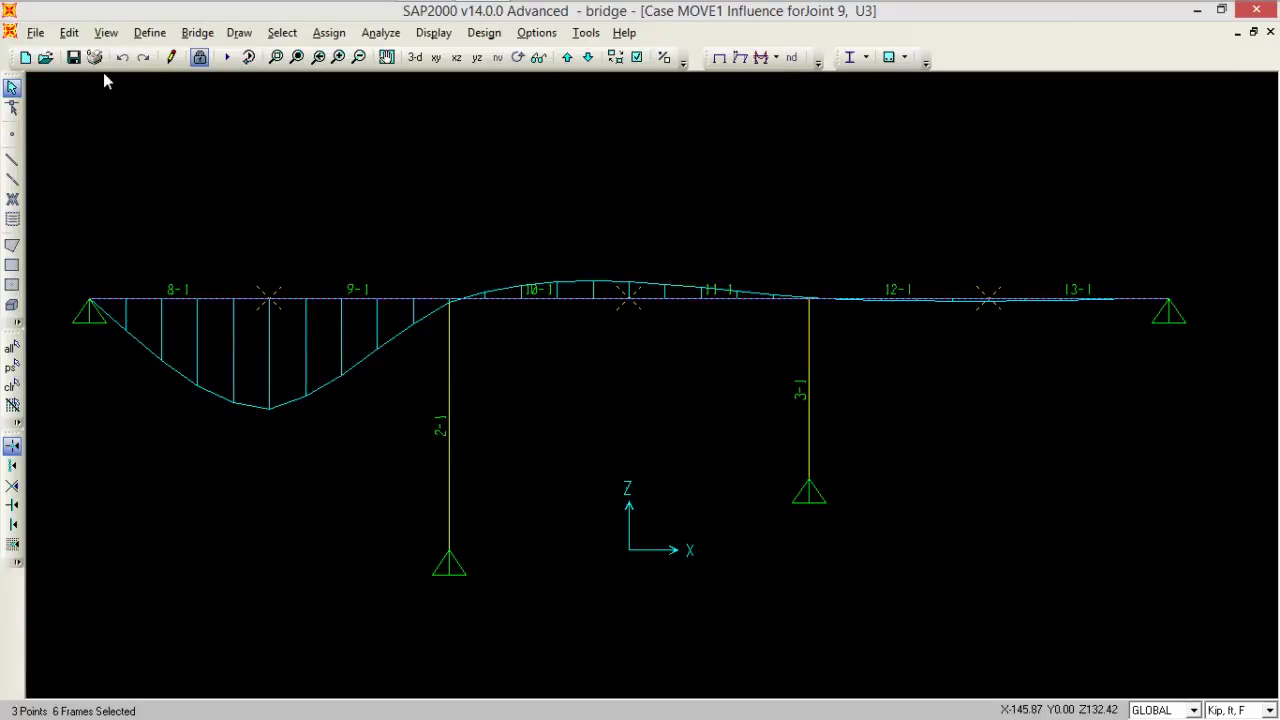
left_click(69, 32)
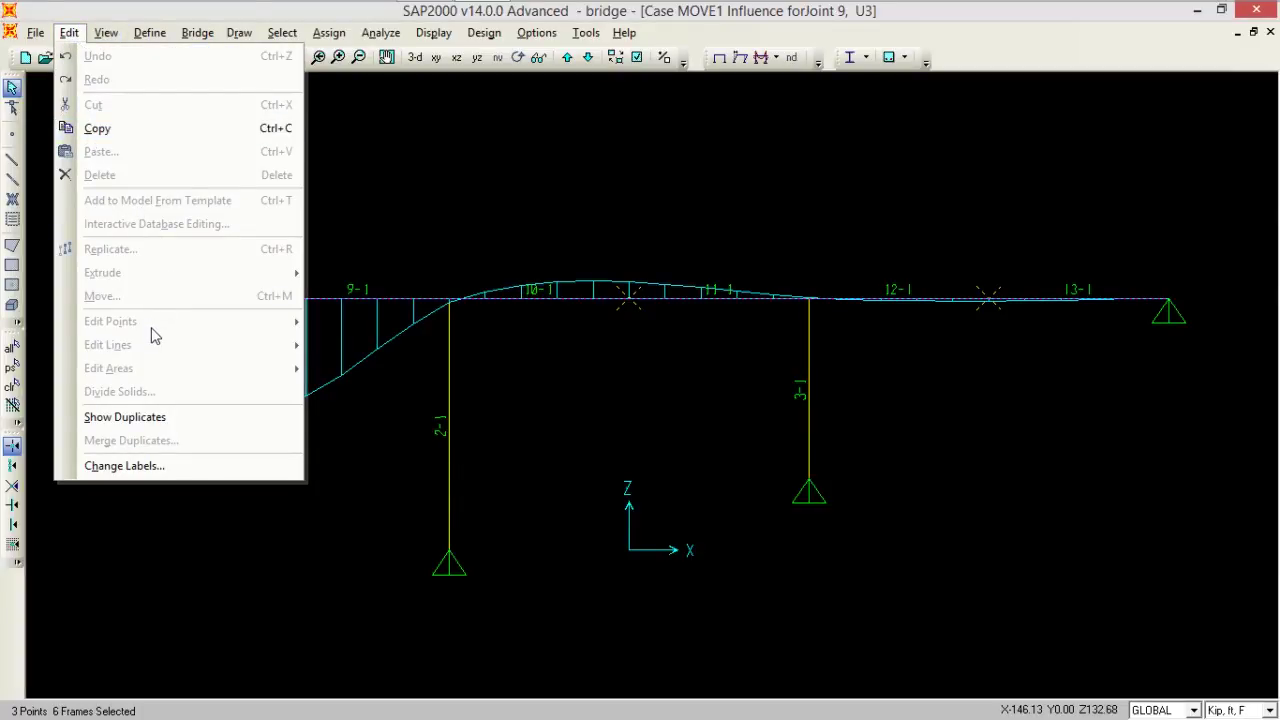
left_click(557, 450)
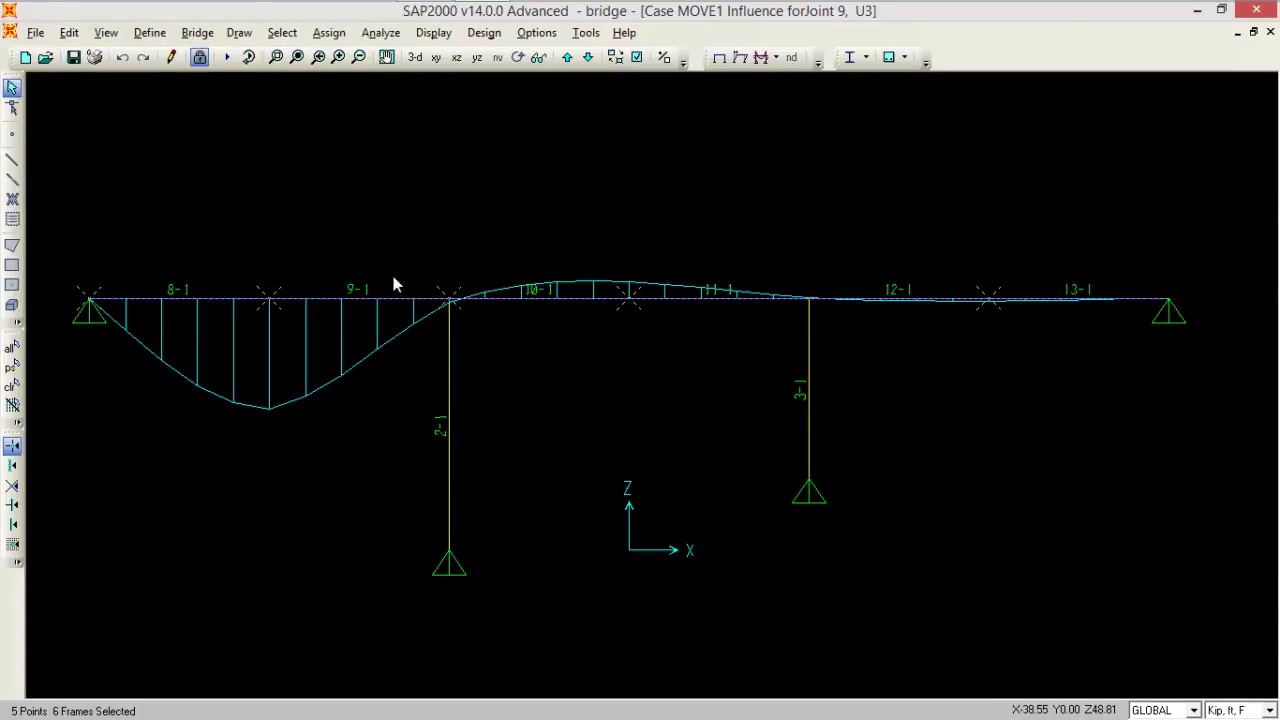
left_click(200, 57)
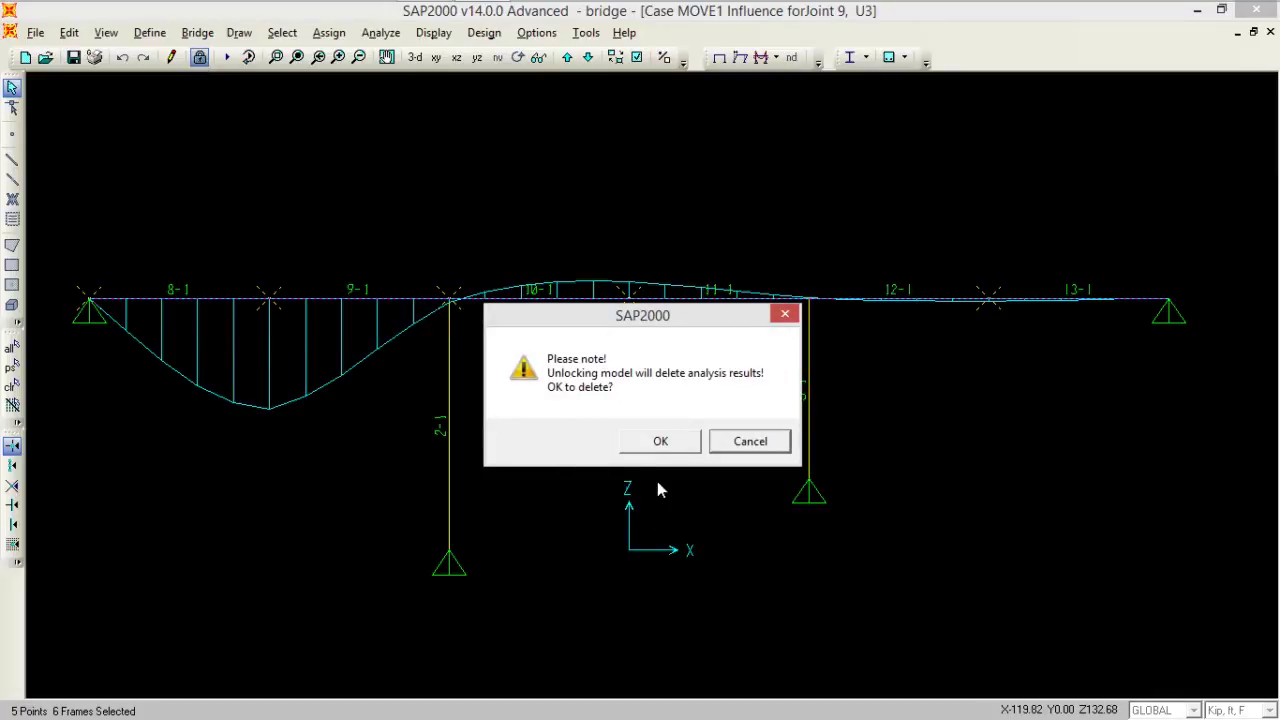
left_click(660, 441)
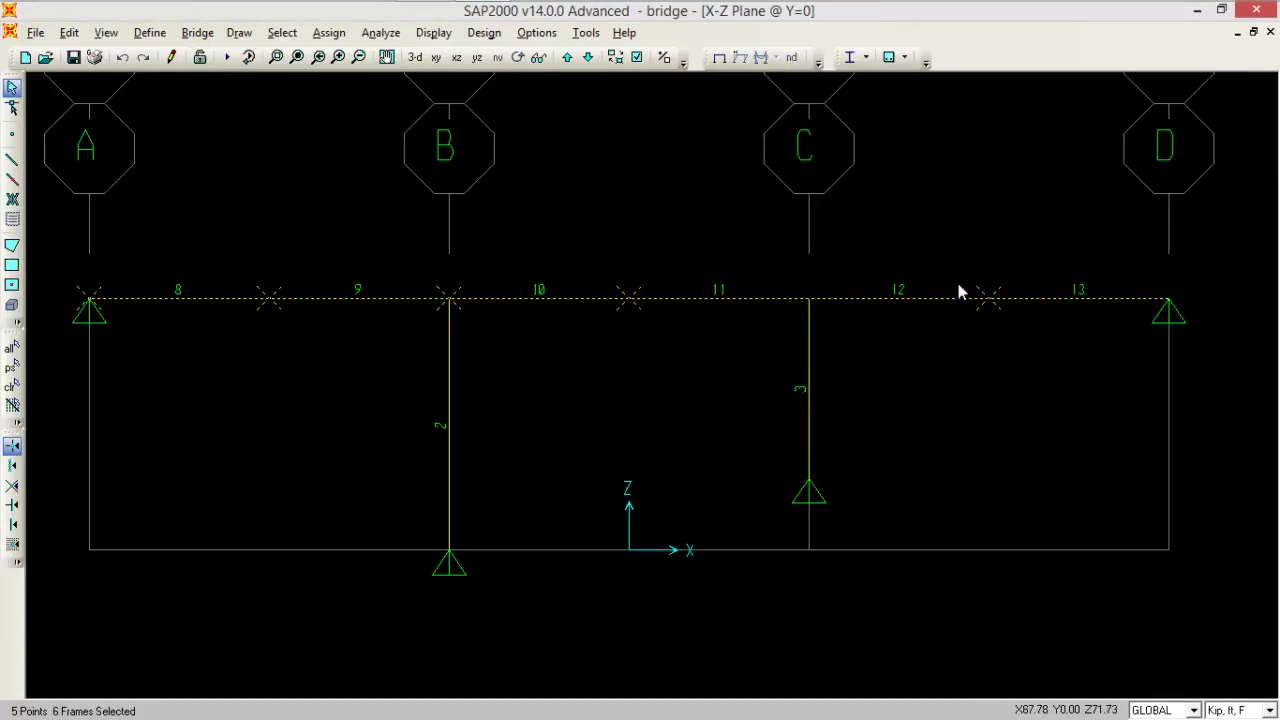
Divide the six selected deck frames into 5 each, creating frames 14 through 43.
left_click(69, 32)
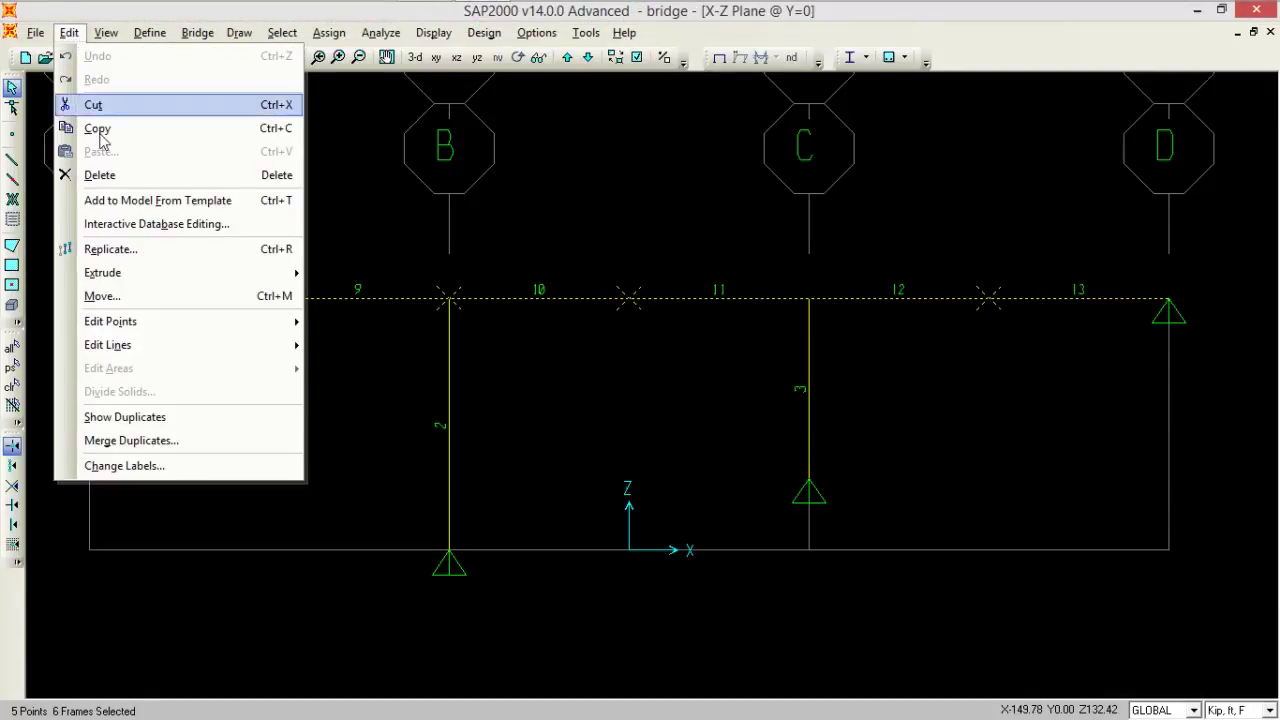
mouse_move(228, 355)
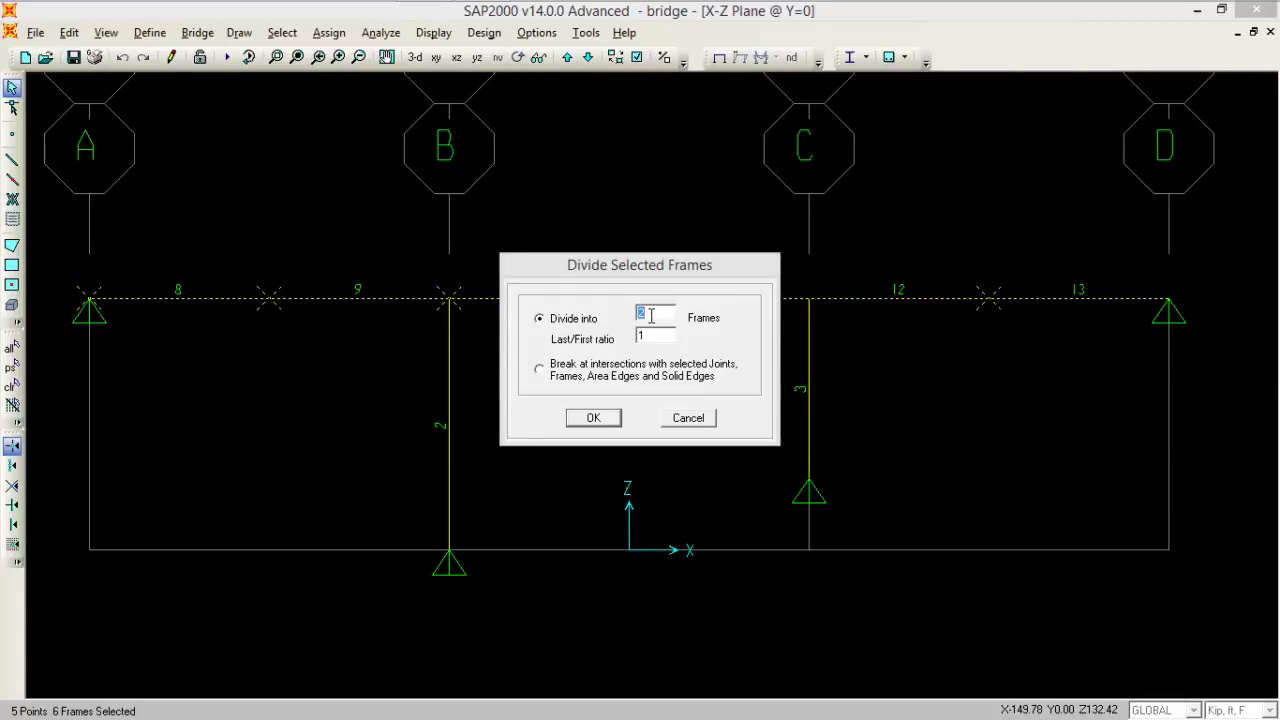
type("5")
left_click(606, 420)
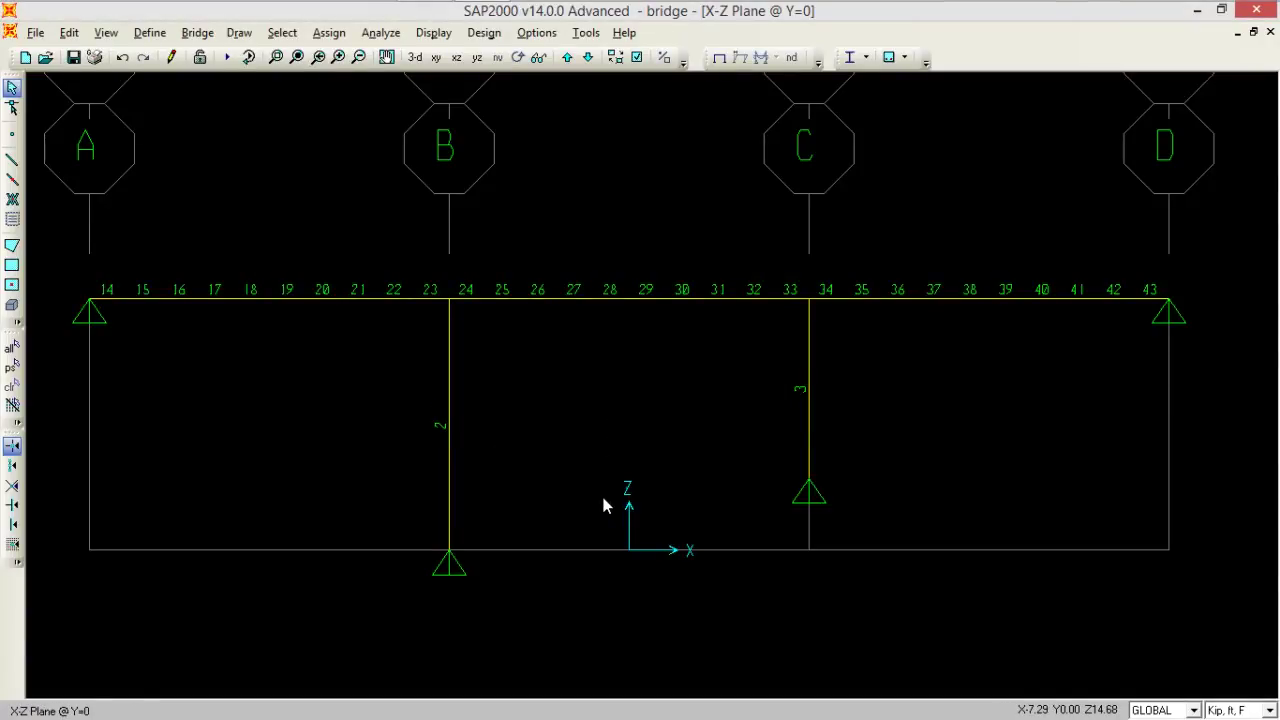